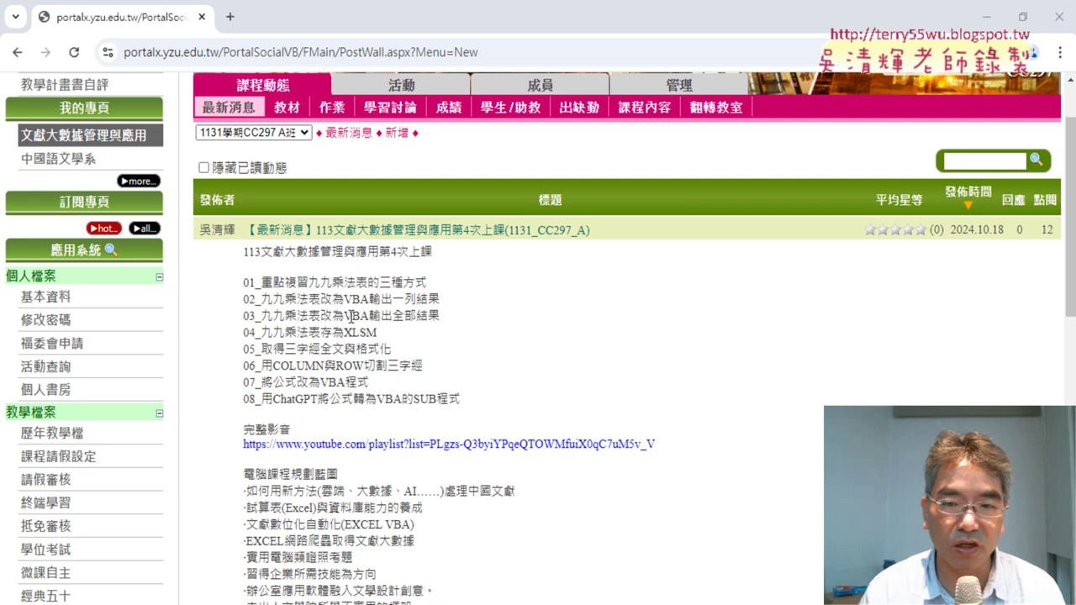
Highlight the multiplication-table review, COLUMN與ROW and 三字經 topics in the course outline
scroll(350, 318, down, 2)
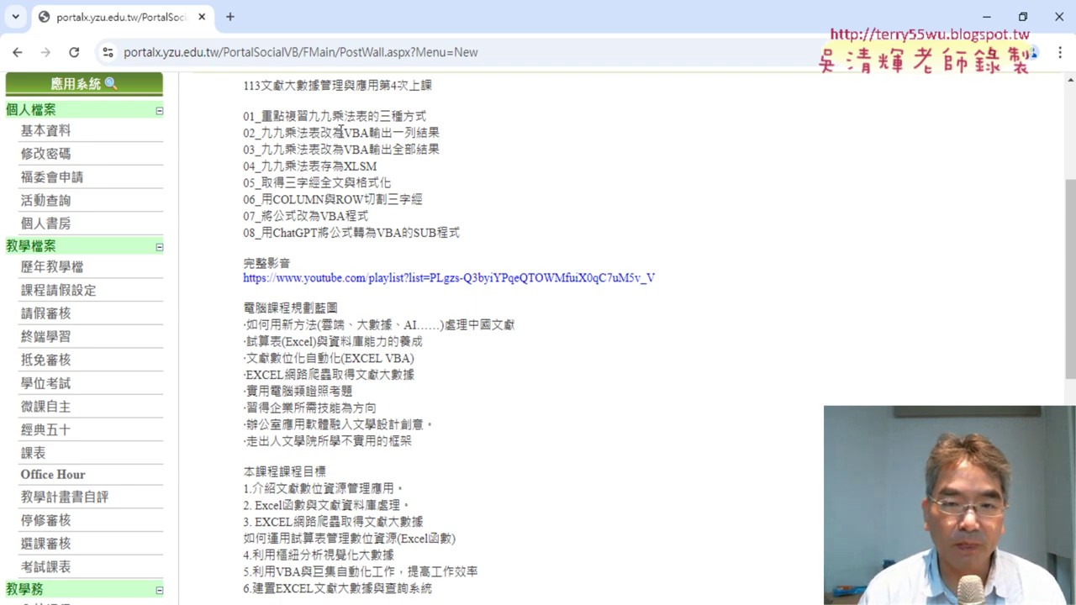
drag(312, 120, 429, 127)
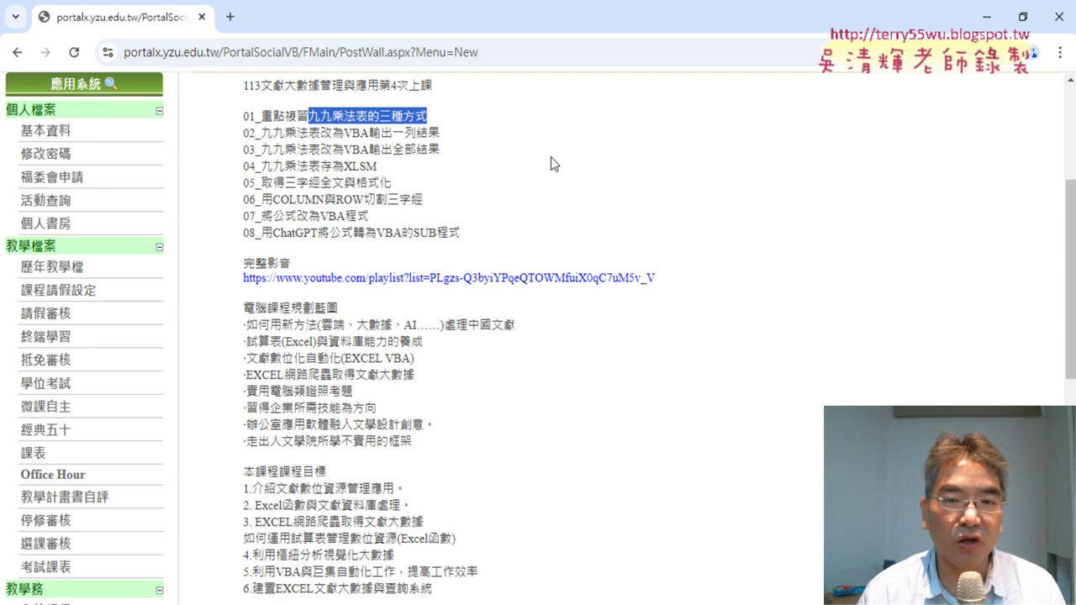
drag(273, 202, 364, 199)
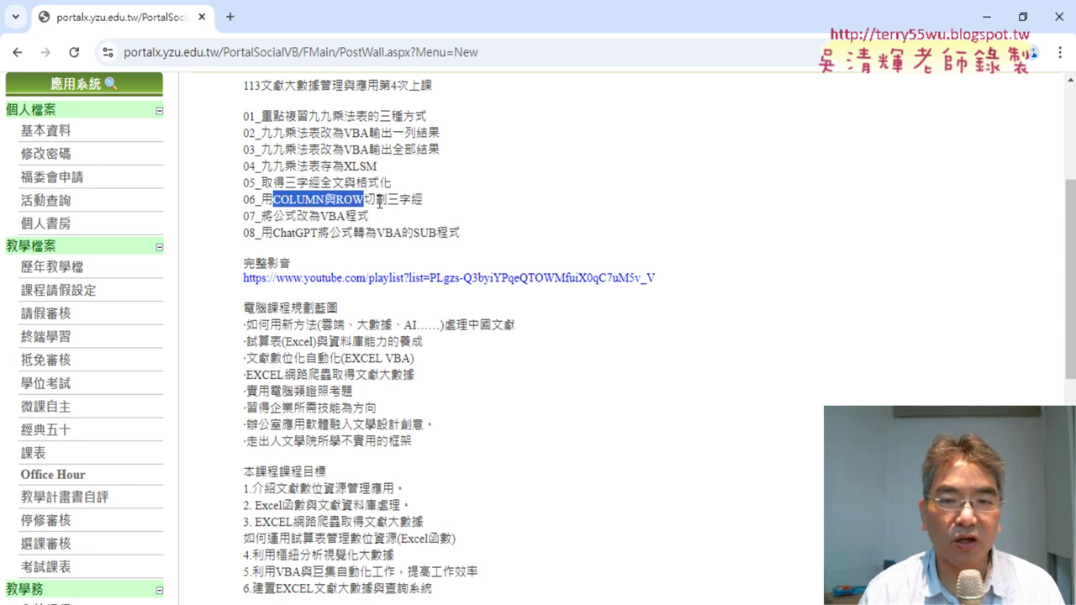
drag(389, 201, 414, 201)
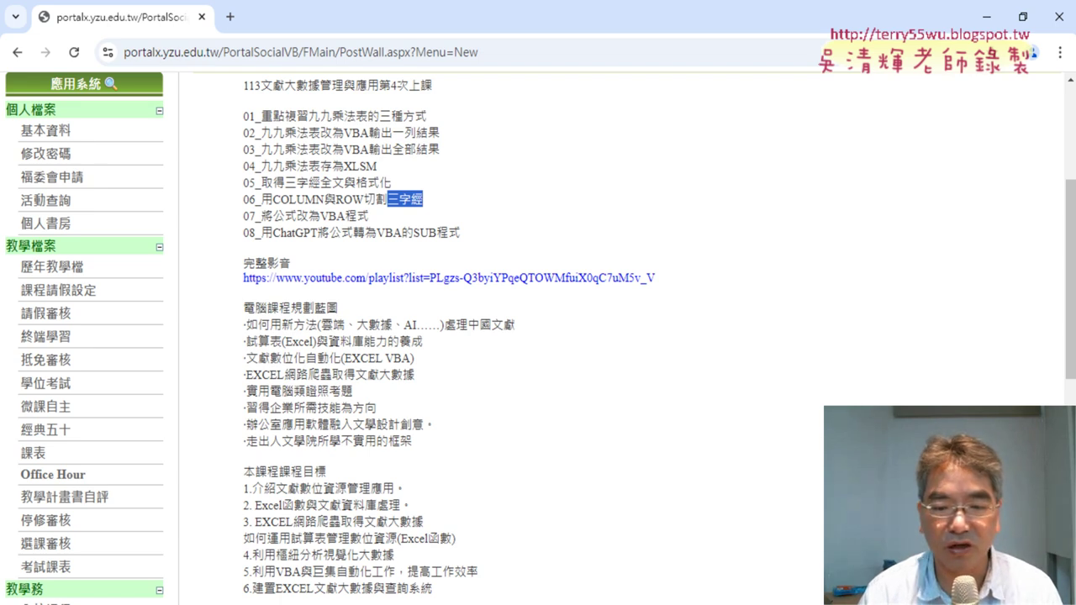
Switch to the 三字經 workbook and enable its blocked content
key(alt+Tab)
click(574, 239)
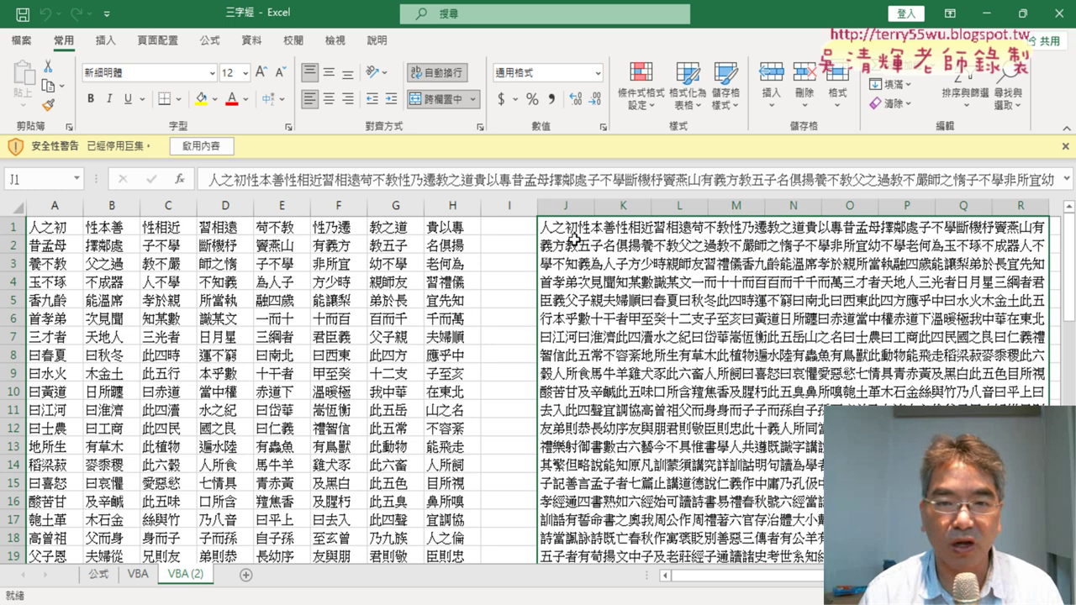
click(205, 146)
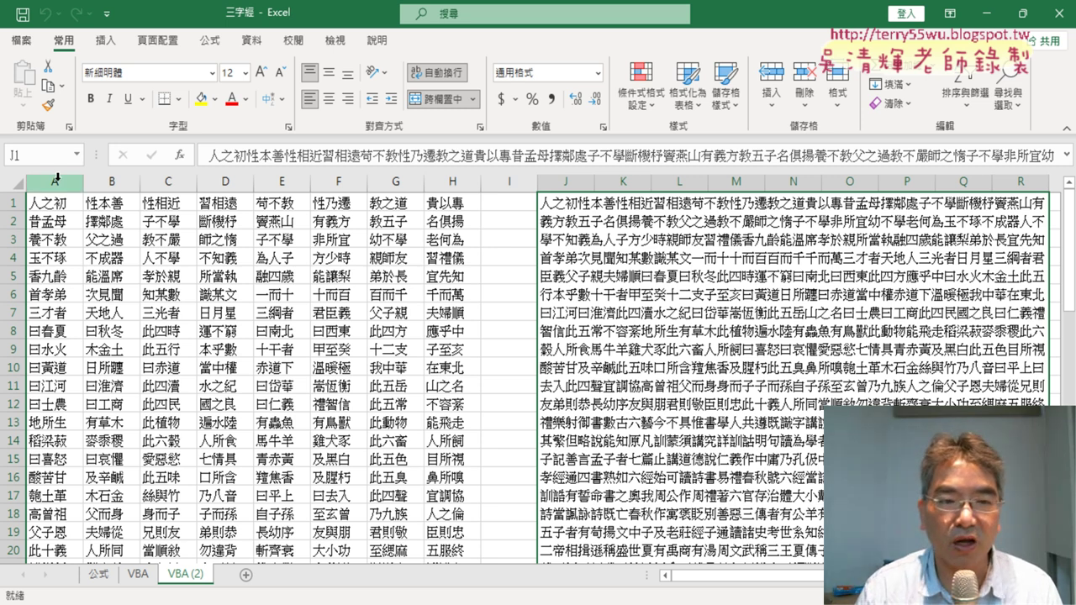
Select columns A–H, then view the top of the 公式 sheet
drag(55, 180, 437, 214)
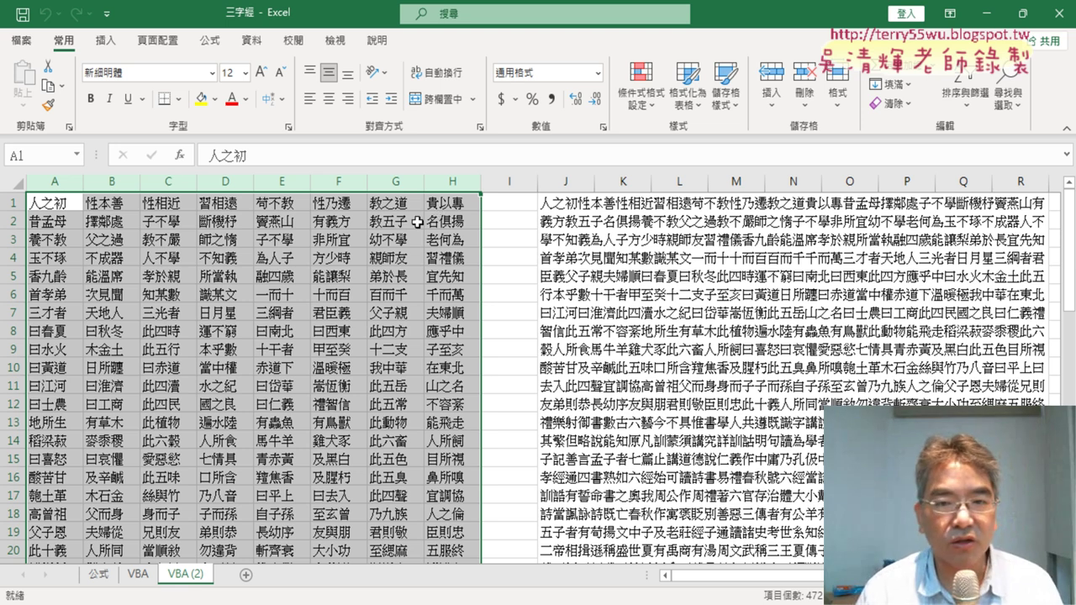
click(98, 575)
scroll(135, 530, up, 12)
scroll(144, 517, up, 6)
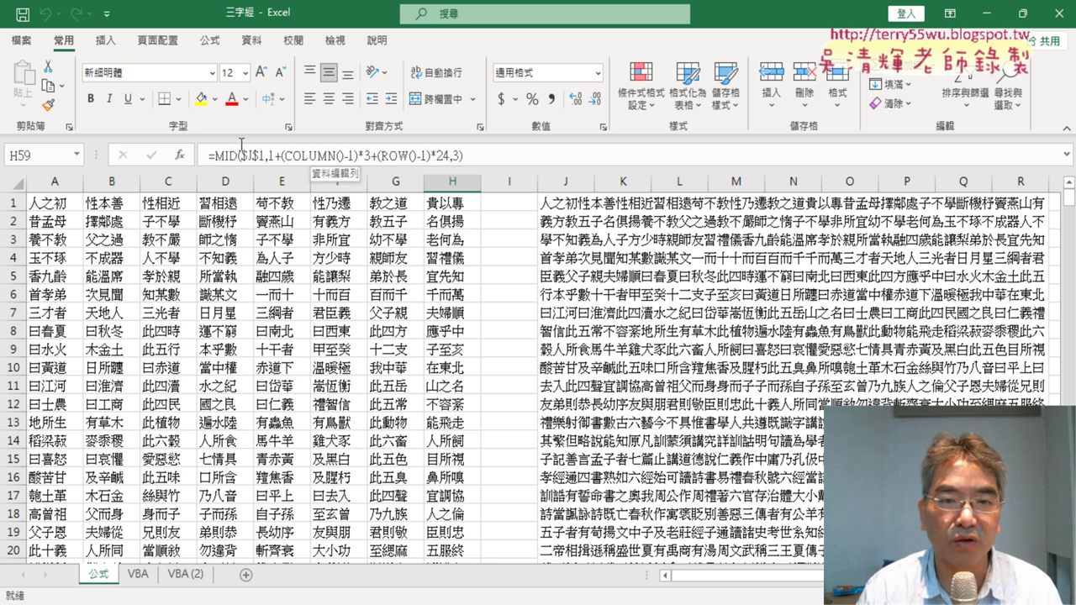
Clear B1:H105 and column A below A1, keeping only A1's MID formula
click(57, 204)
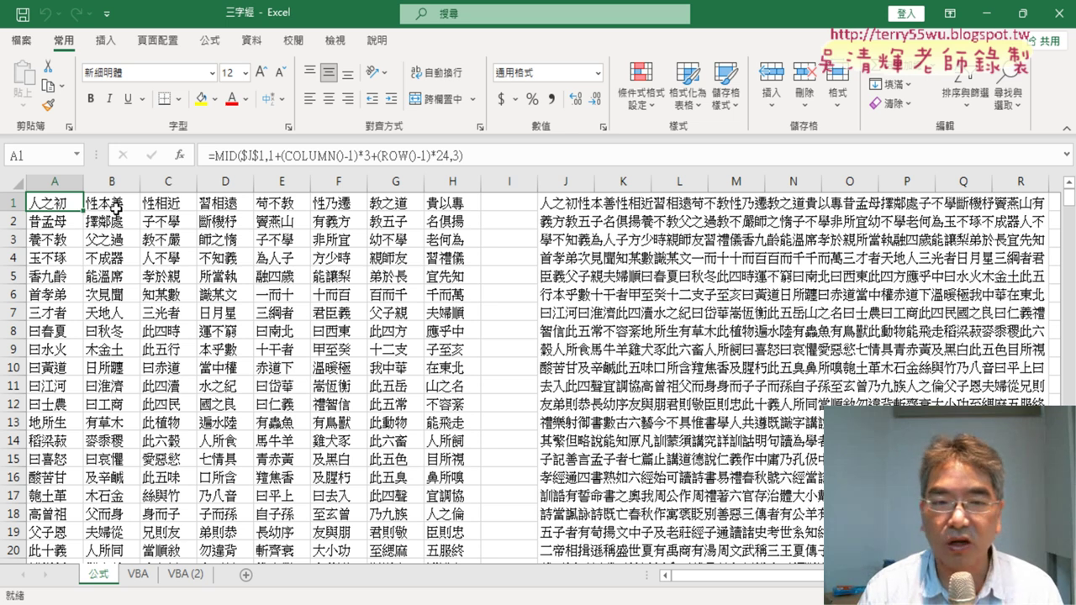
drag(116, 204, 444, 203)
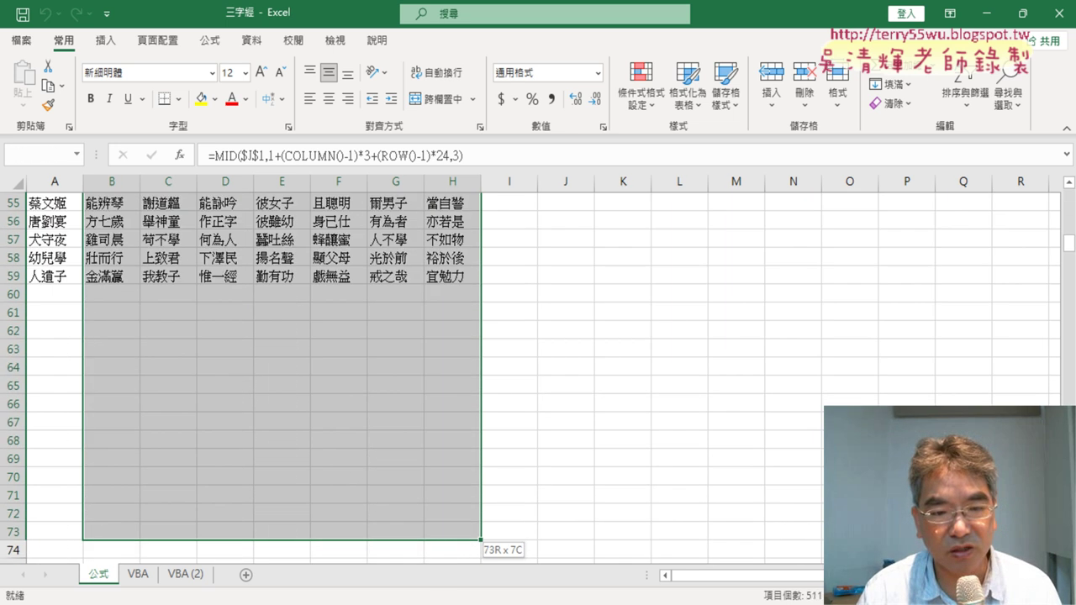
drag(444, 204, 459, 538)
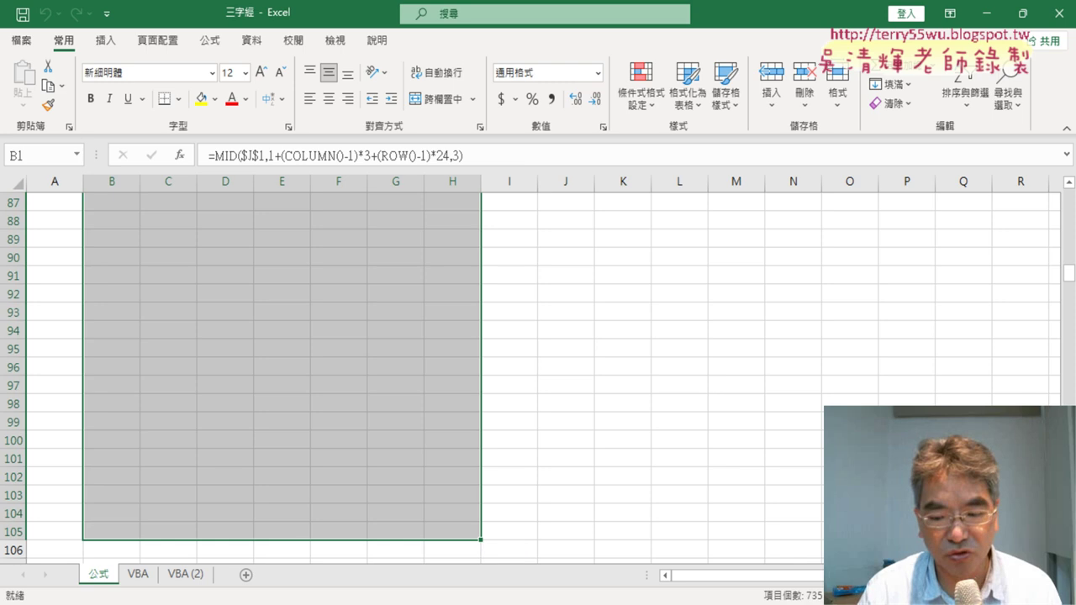
key(Delete)
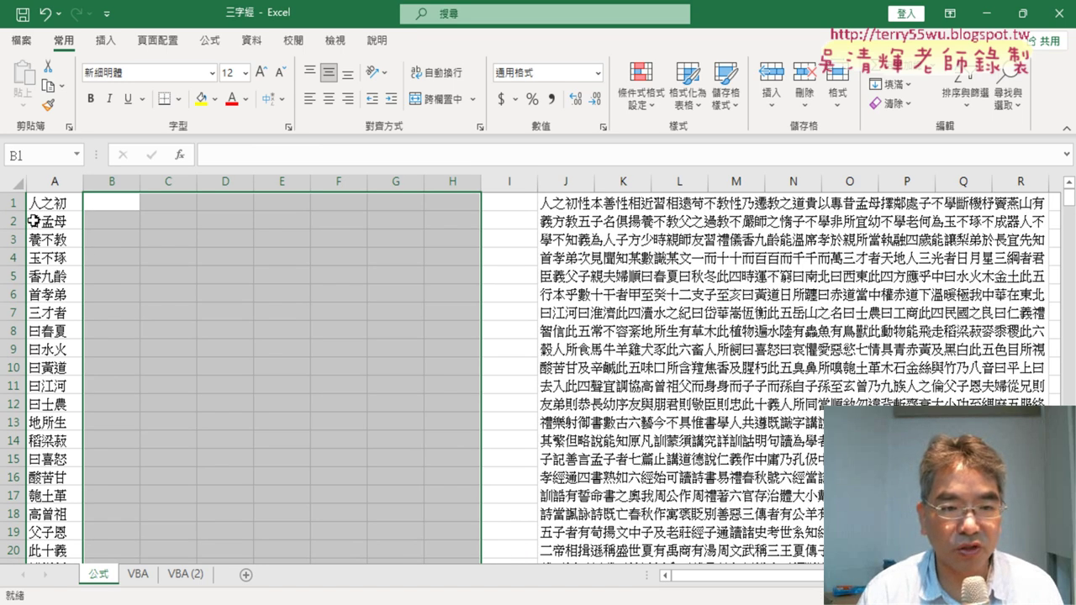
click(34, 220)
key(ctrl+shift+Down)
key(Delete)
scroll(34, 220, up, 10)
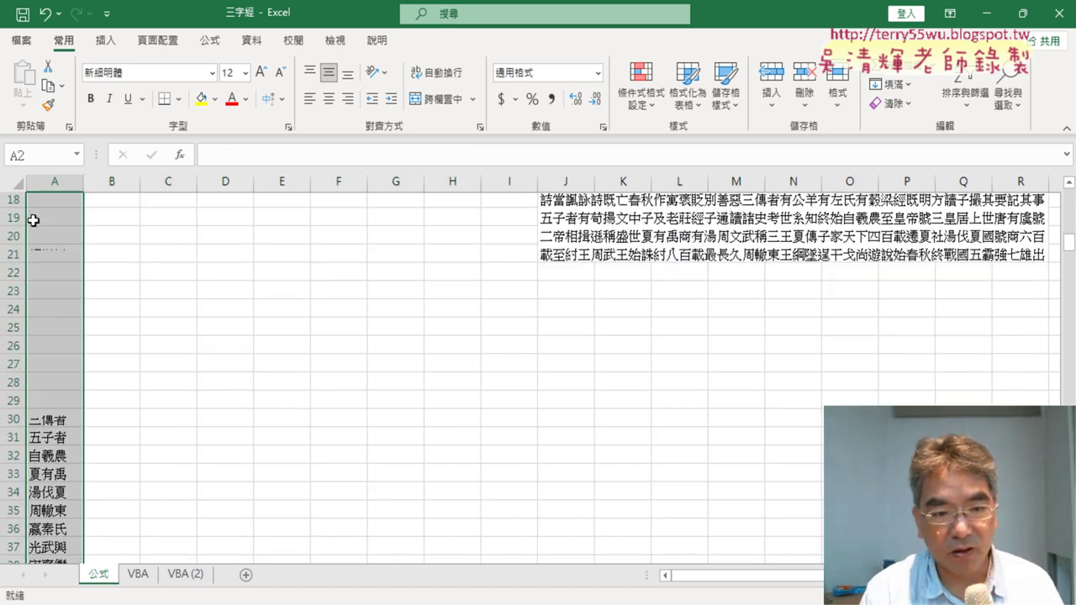
Fill A1's formula across to H1 and down to row 61, then check J1
click(42, 209)
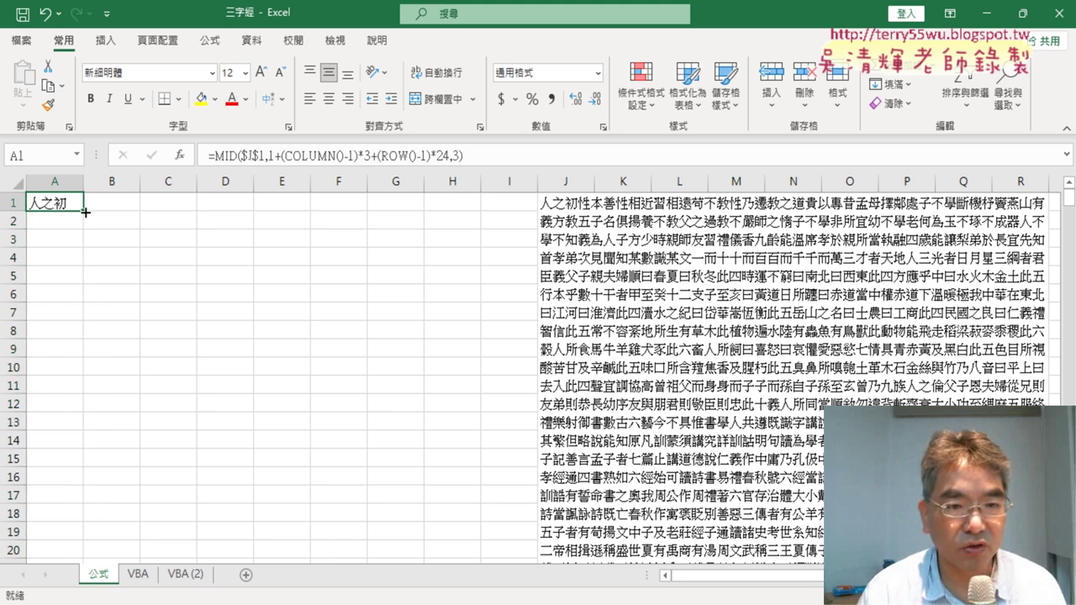
drag(83, 211, 475, 214)
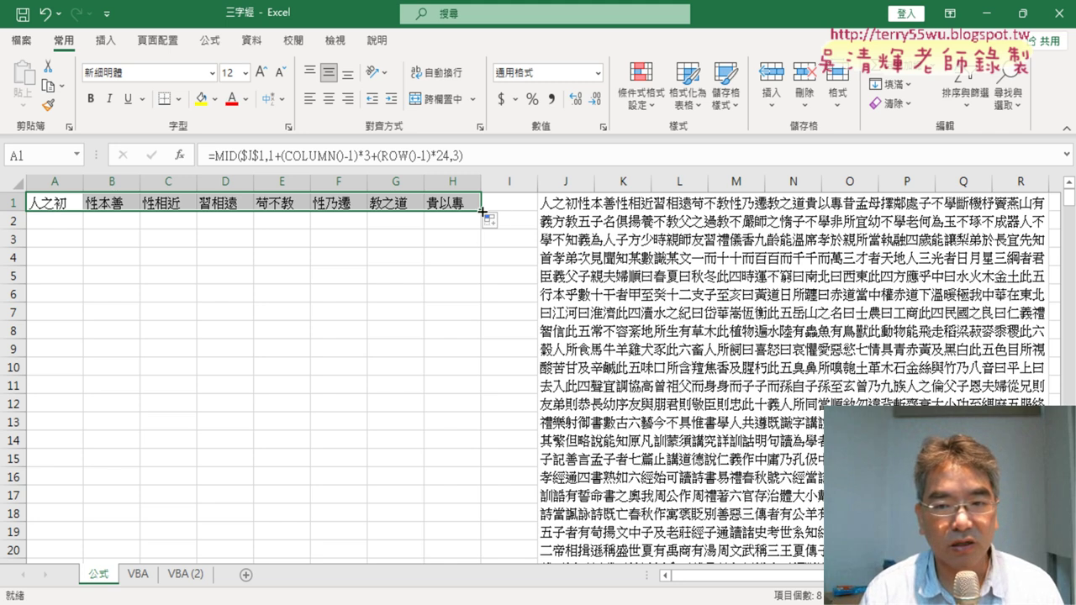
mouse_move(483, 211)
mouse_down()
mouse_move(502, 78)
mouse_move(474, 487)
mouse_up()
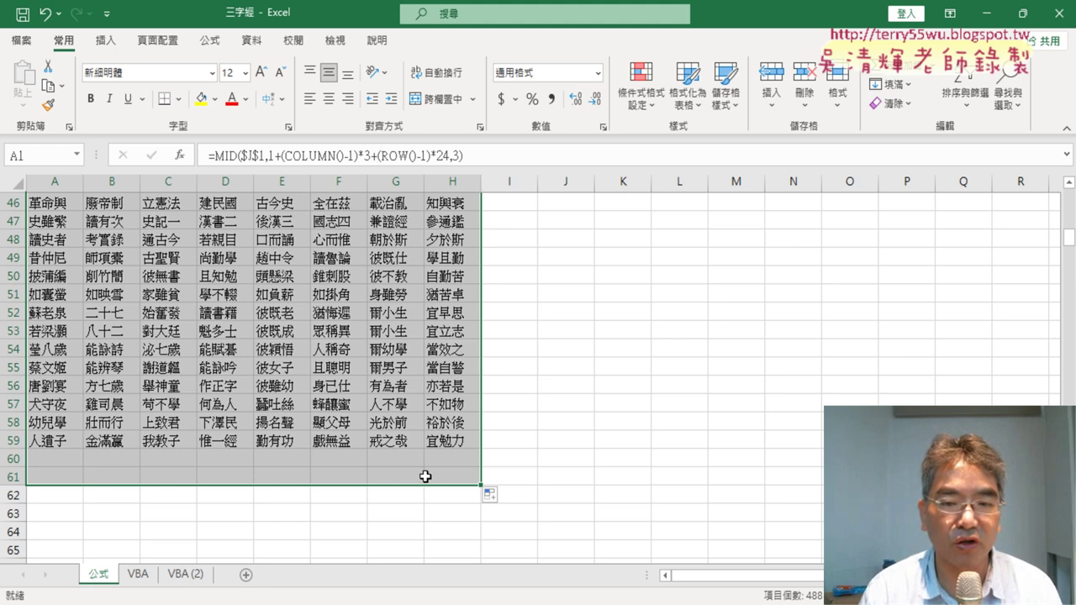
scroll(459, 474, up, 5)
scroll(459, 474, up, 10)
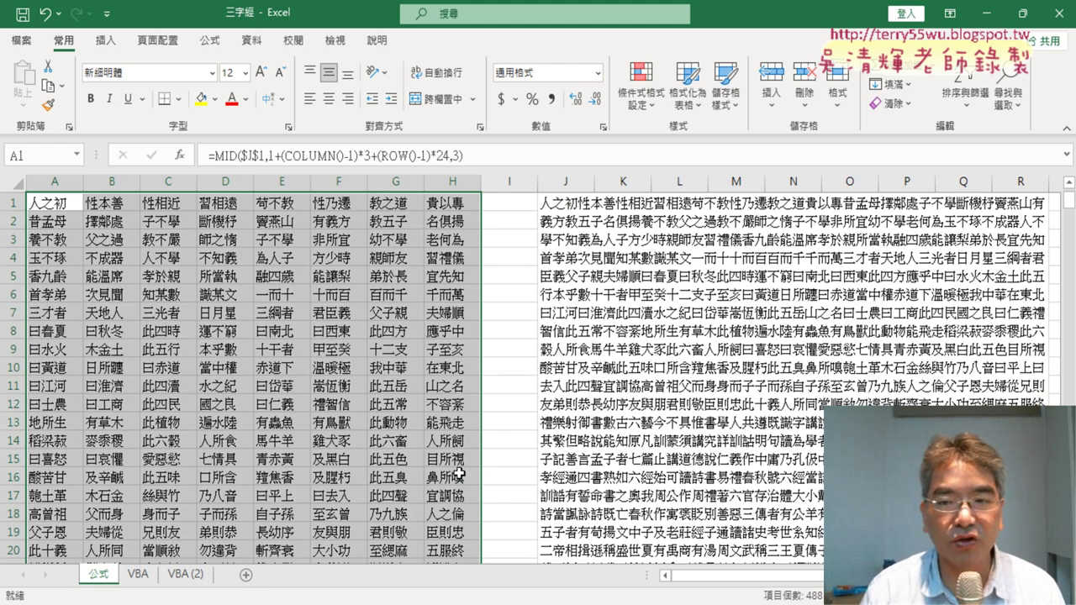
click(629, 232)
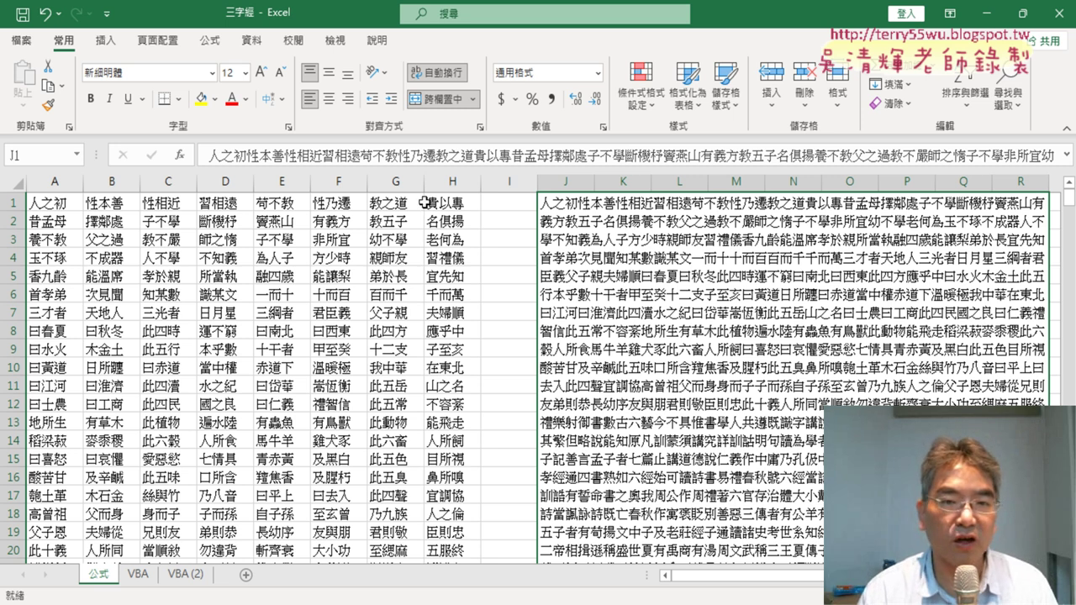
Inspect A1's formula across columns A–D and duplicate the 公式 sheet
click(48, 212)
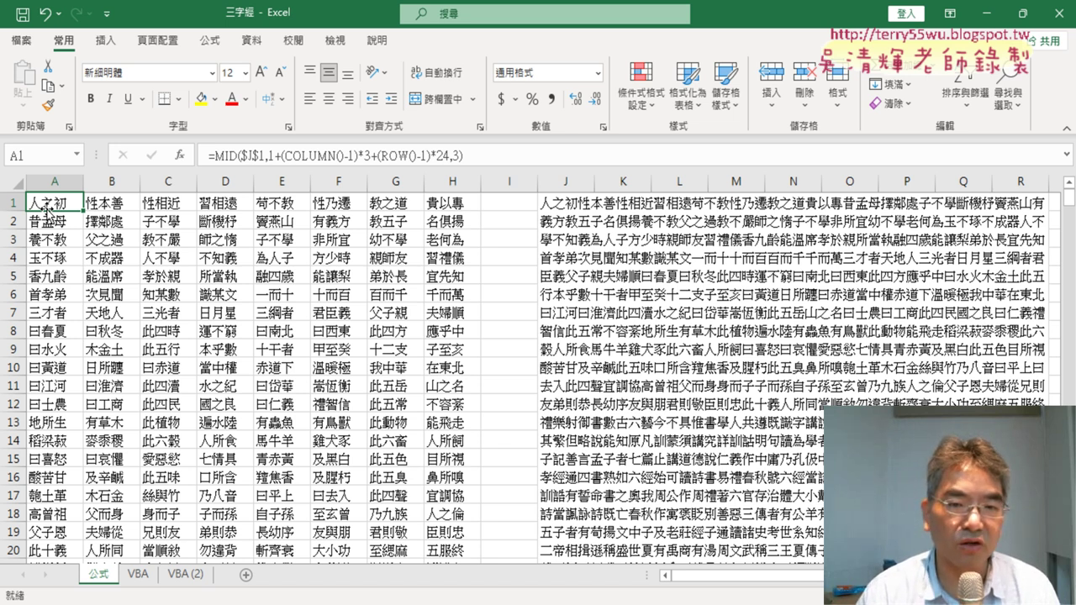
mouse_move(55, 180)
mouse_down()
mouse_move(257, 195)
mouse_move(235, 204)
mouse_up()
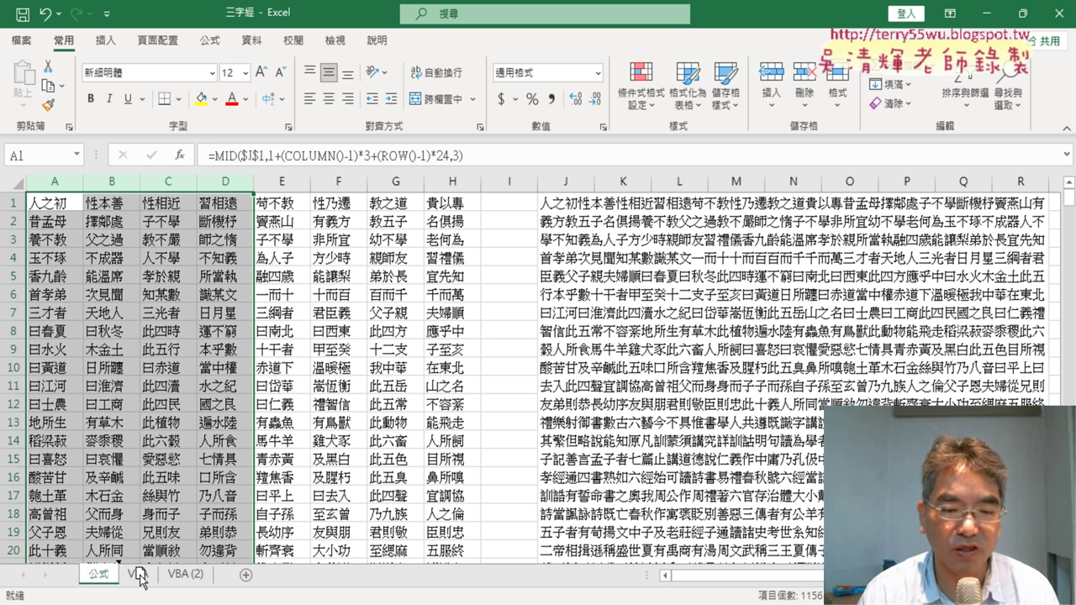
ctrl+drag(139, 576, 142, 578)
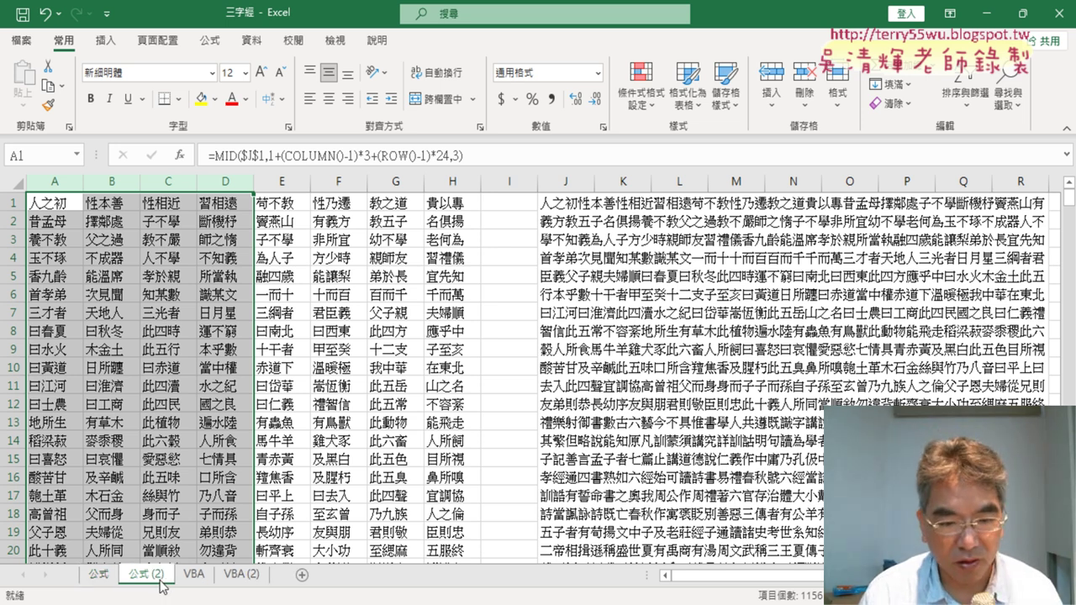
double_click(148, 578)
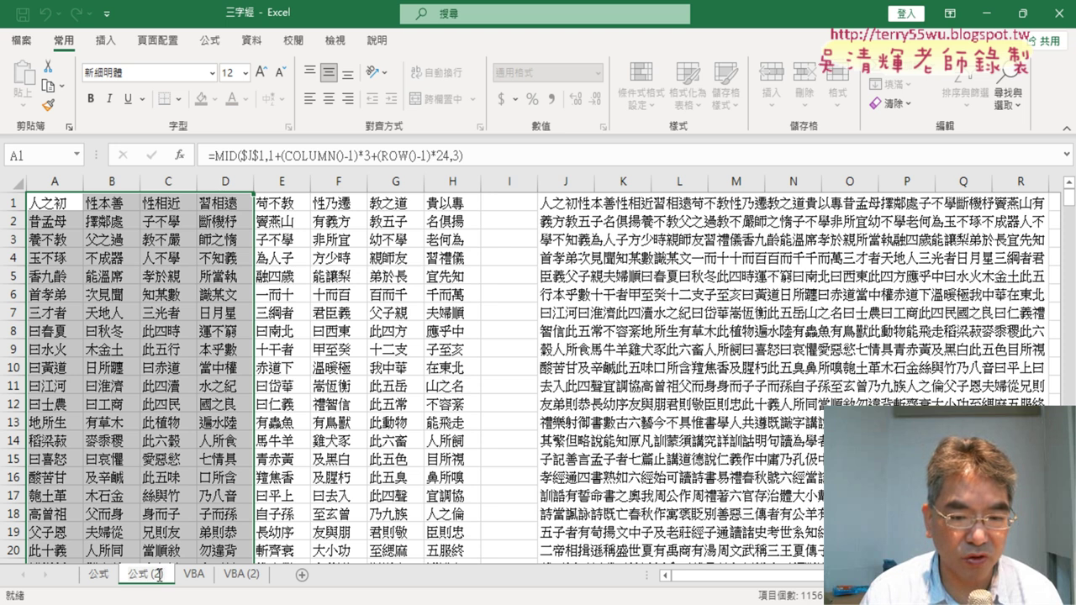
key(Return)
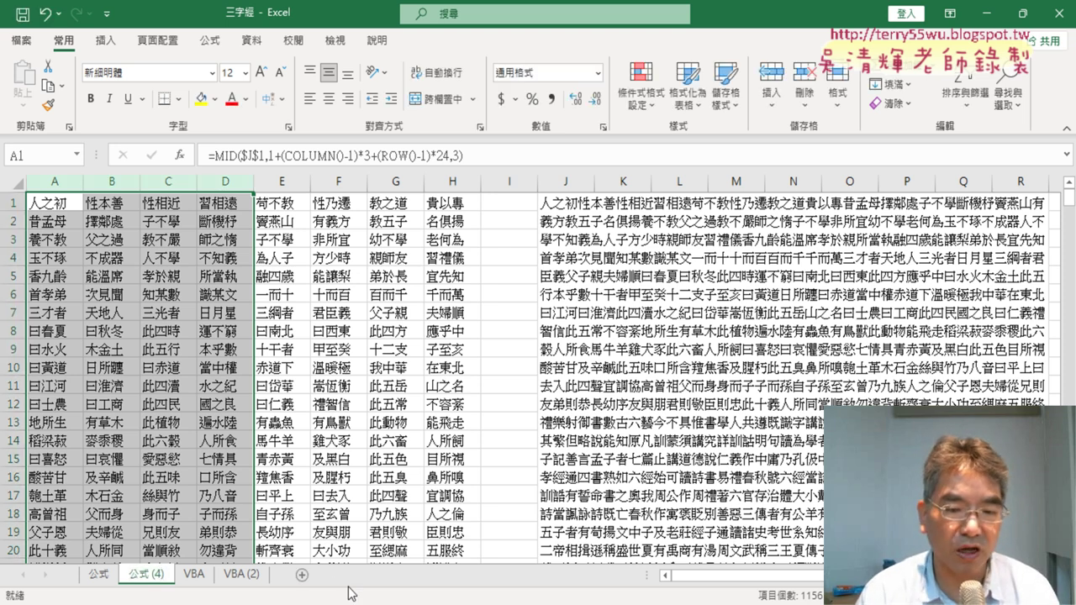
double_click(164, 576)
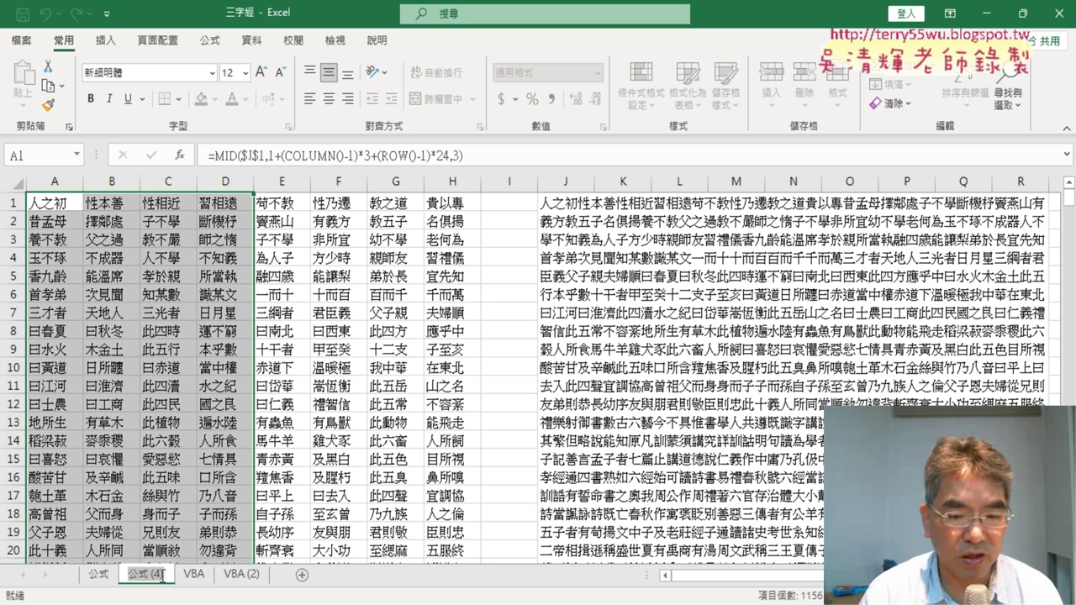
key(Return)
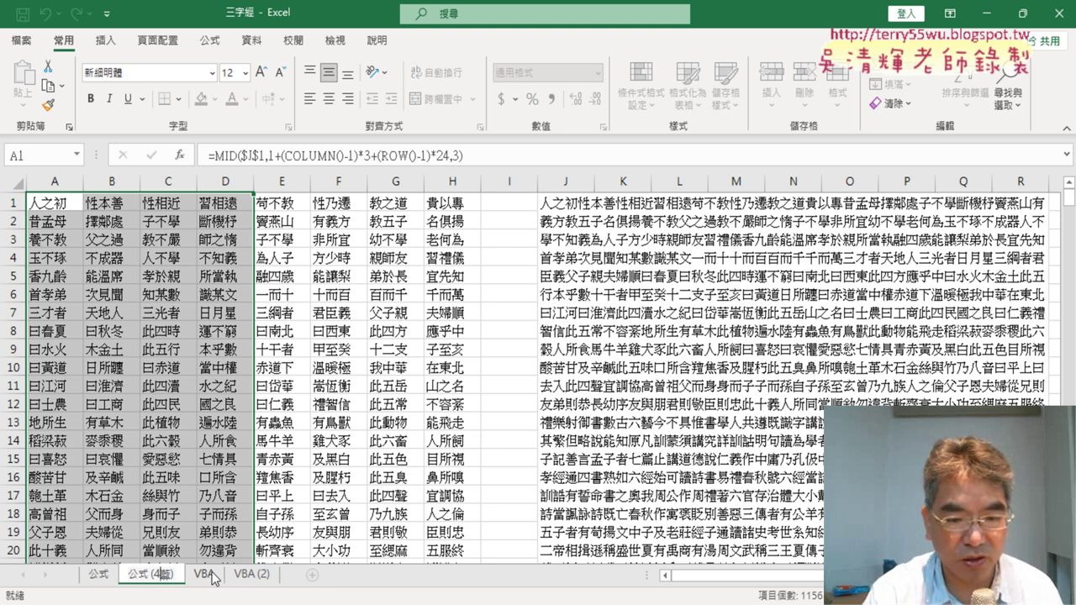
key(Down)
key(Down)
key(Down)
key(Return)
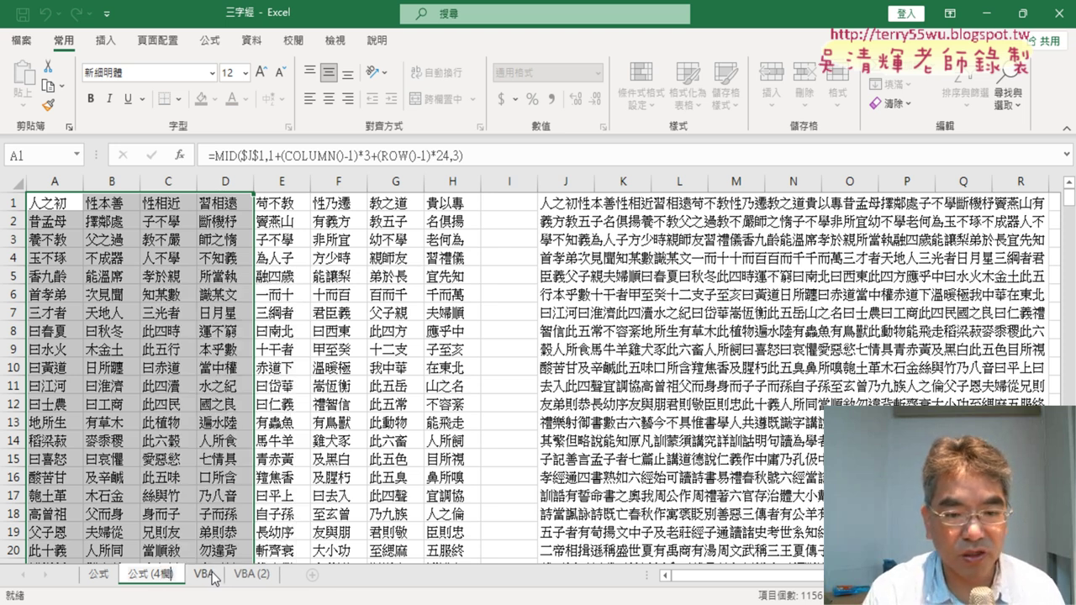
Compare the row 1 chunks in A1:D1 with those in E1:H1
click(53, 202)
drag(52, 201, 220, 201)
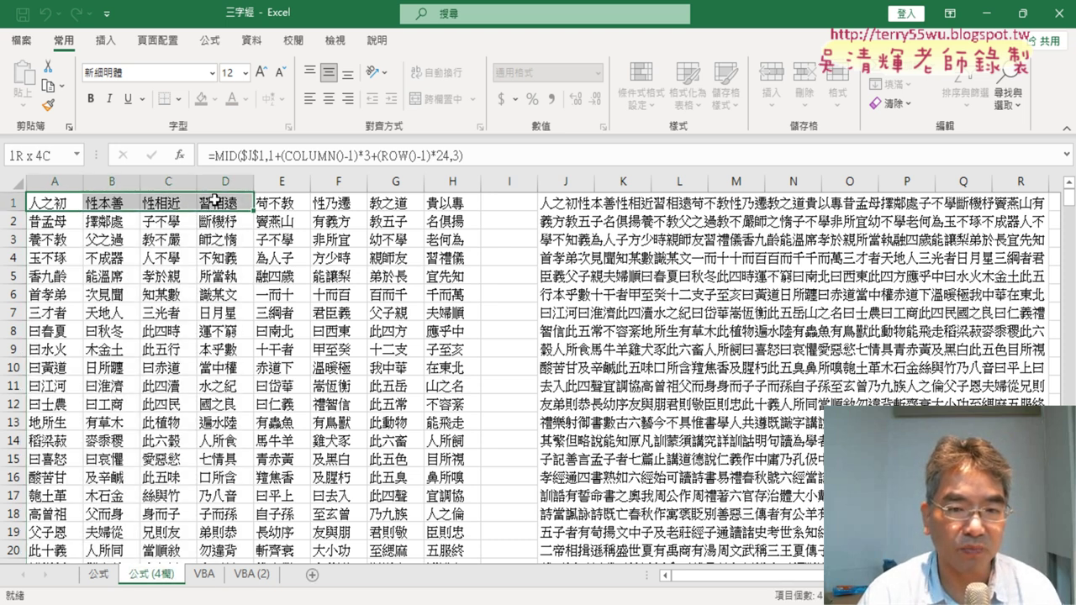
click(274, 204)
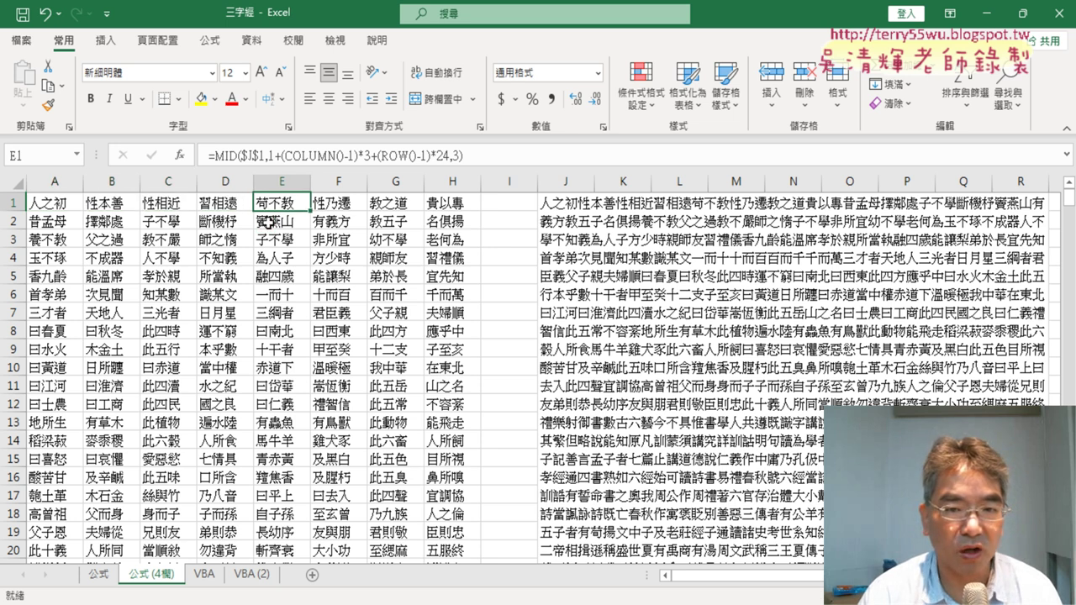
drag(288, 204, 439, 213)
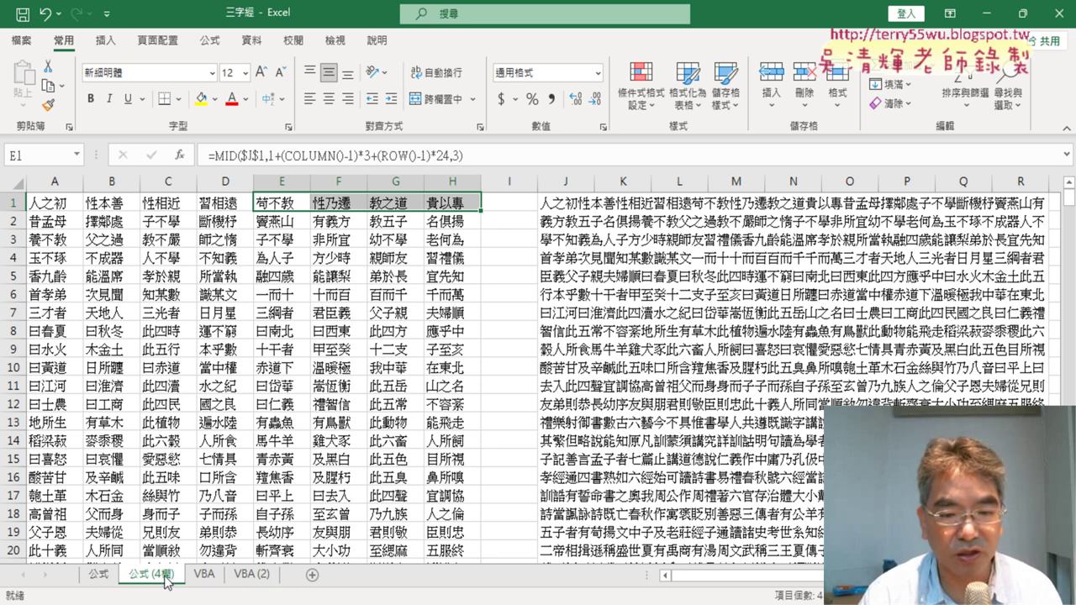
Copy the 公式 (4欄) sheet and rename the copy 公式 (1欄)
drag(151, 574, 224, 582)
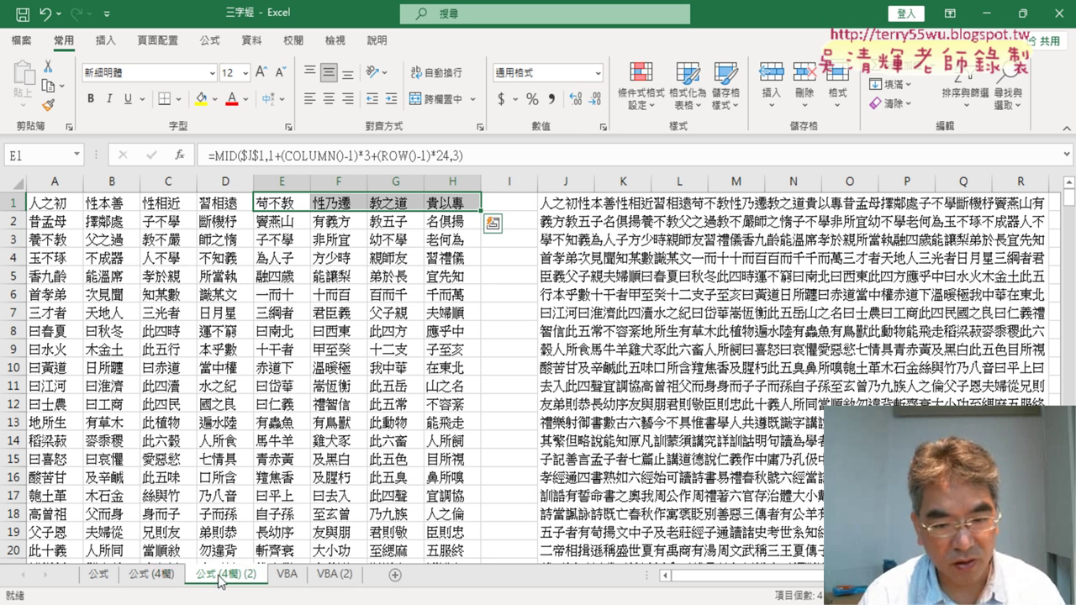
double_click(227, 575)
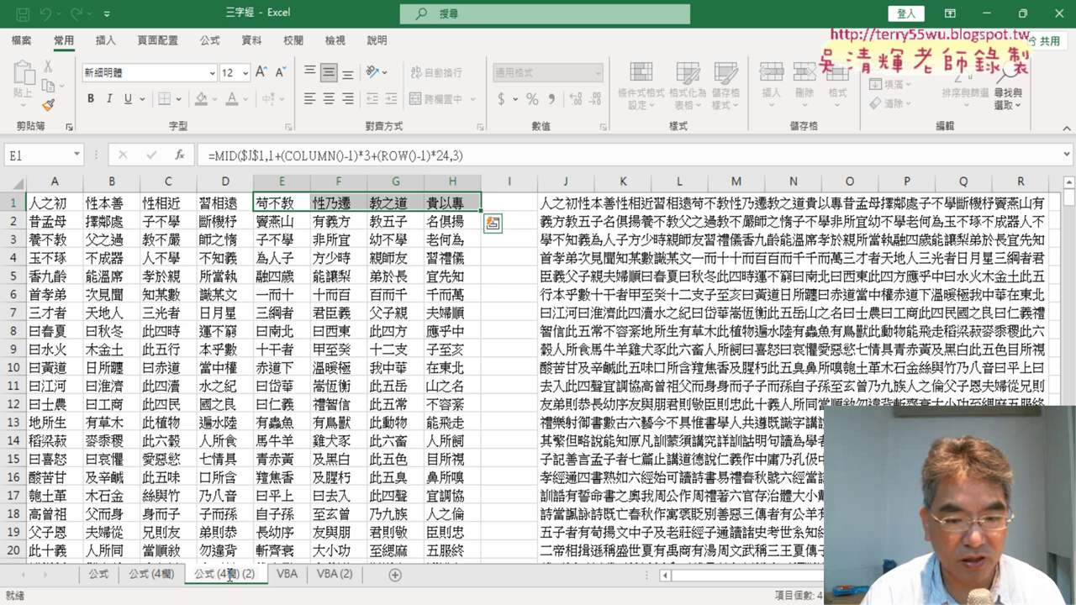
click(221, 576)
key(Delete)
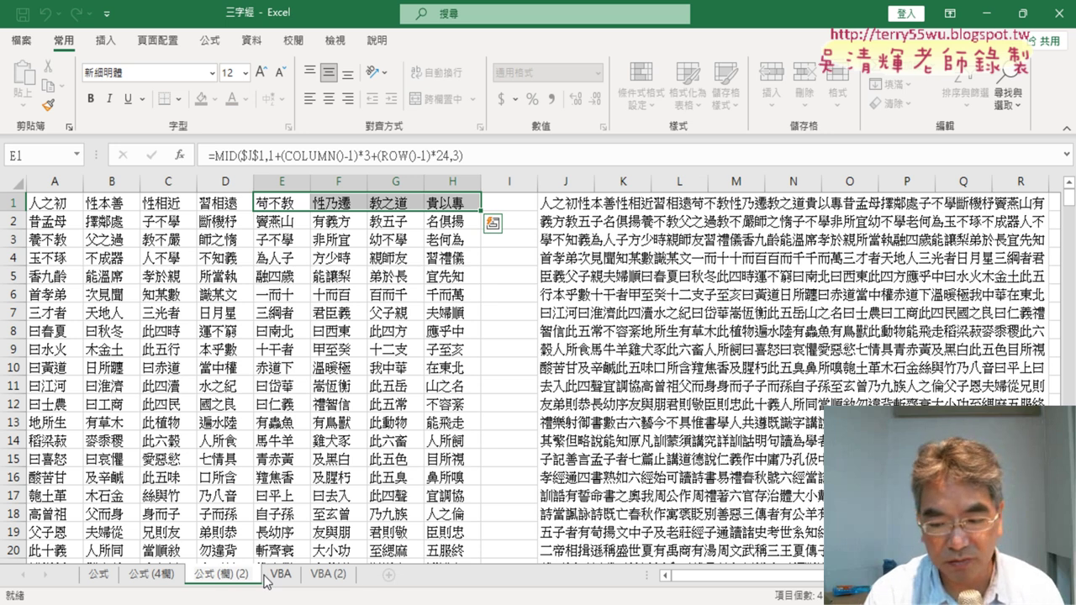
text(1)
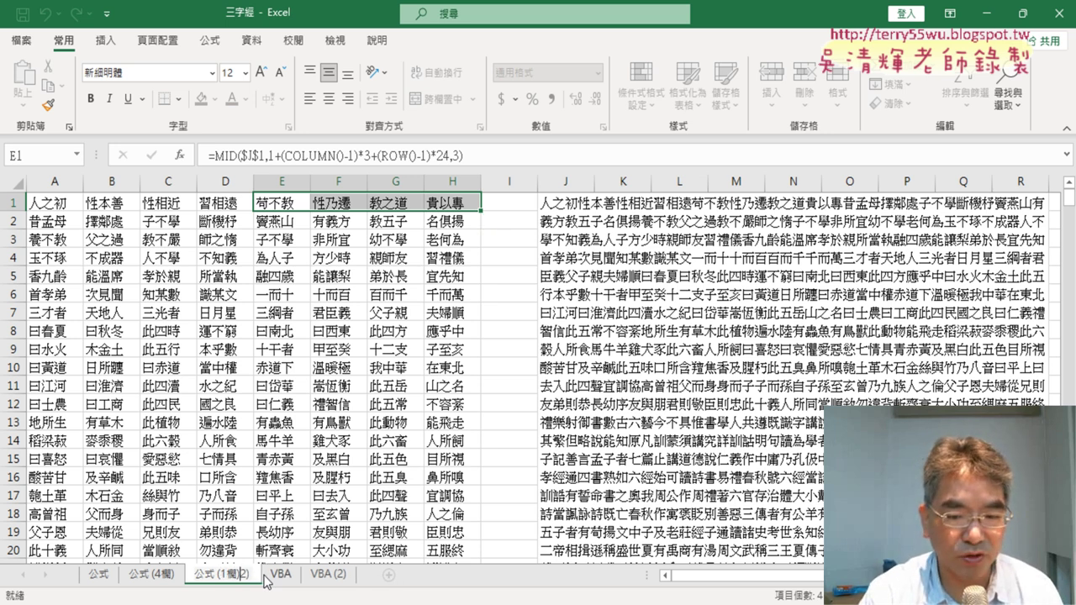
key(BackSpace)
key(BackSpace)
key(BackSpace)
key(Return)
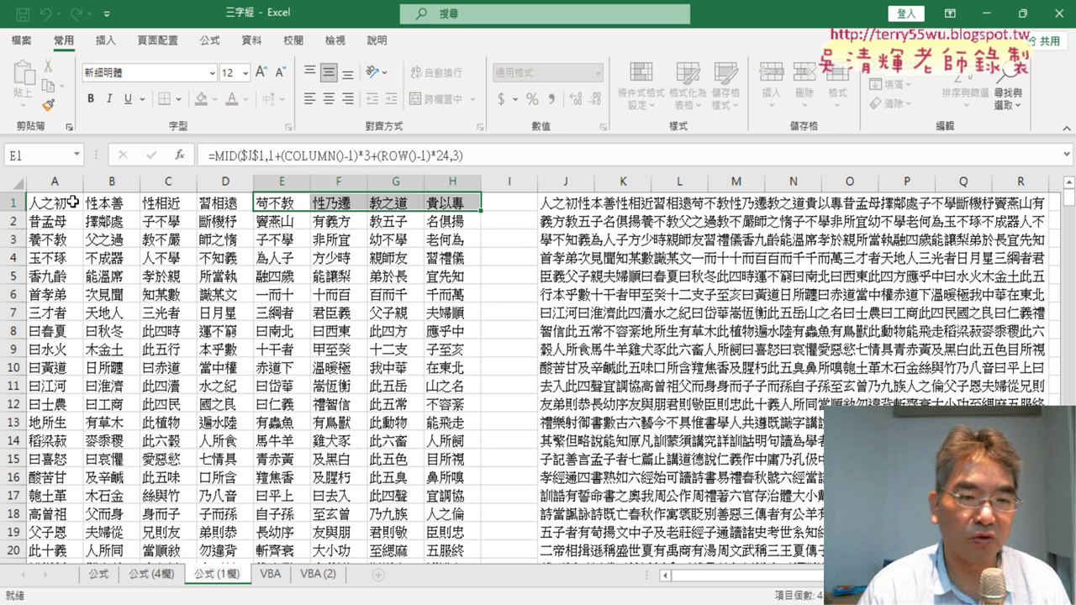
click(73, 201)
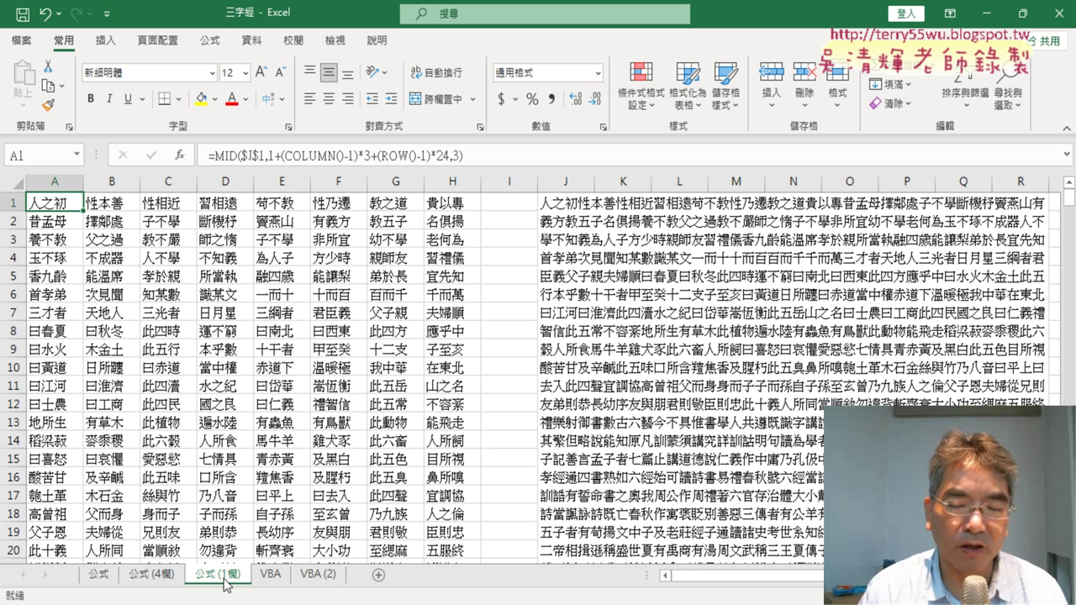
Copy the 公式 (1欄) sheet and name the copy 字頻
drag(225, 584, 265, 574)
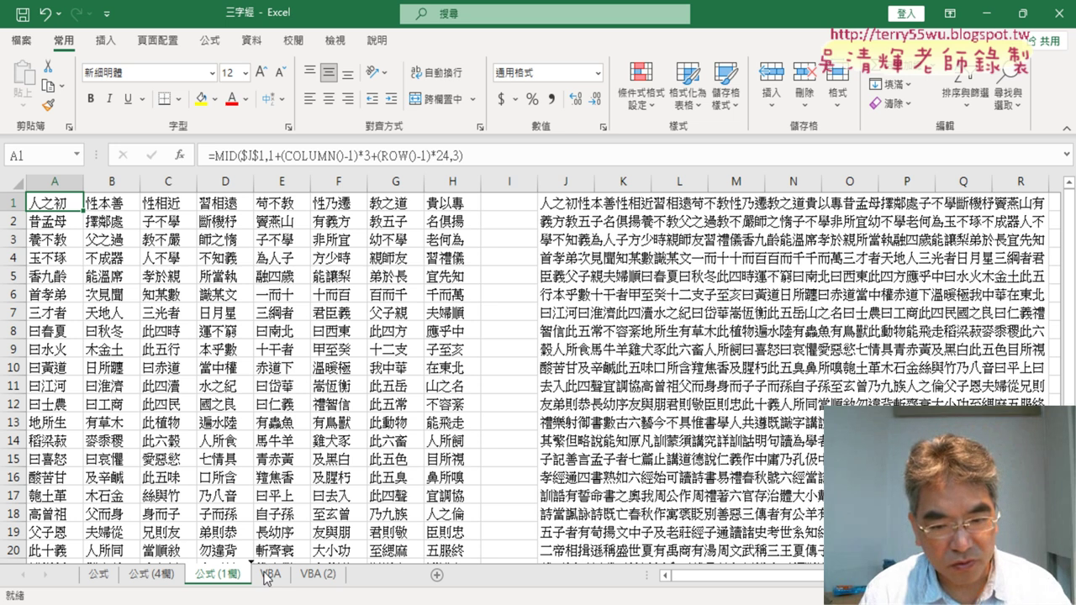
drag(265, 575, 291, 580)
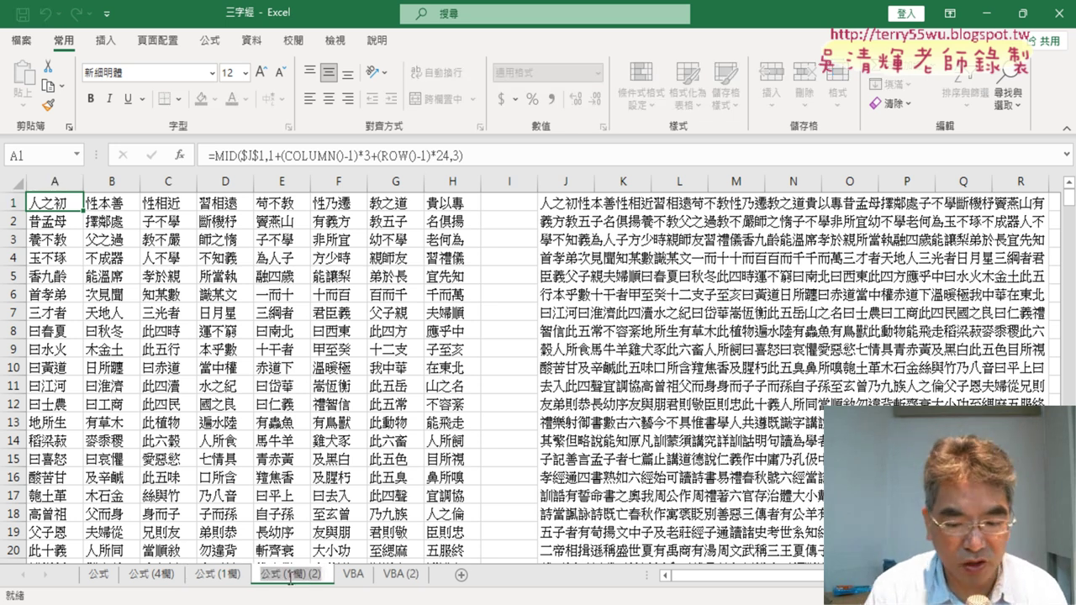
double_click(290, 575)
text(ㄙ)
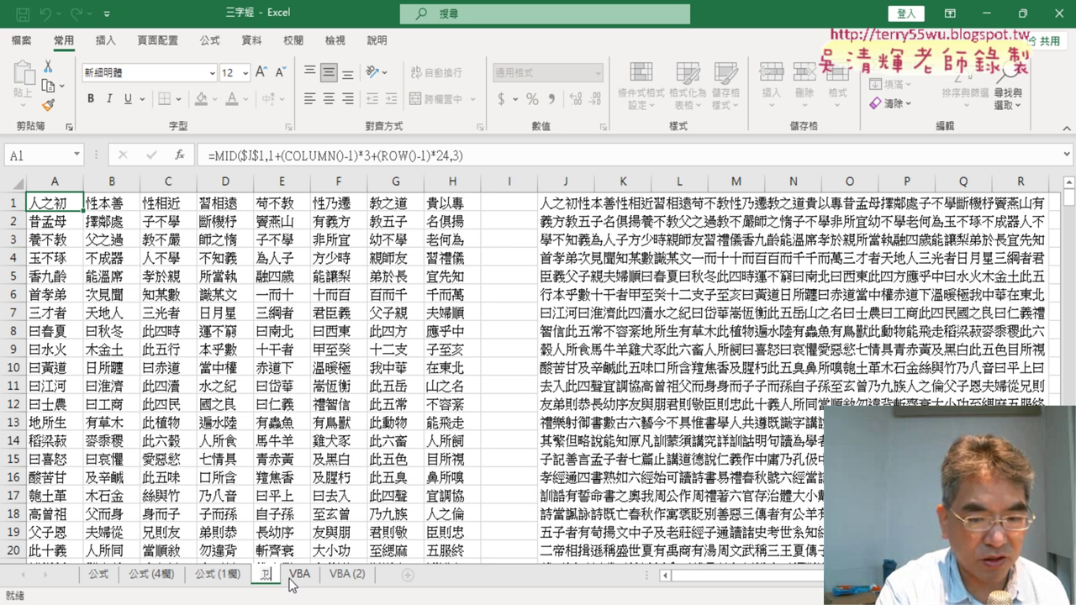
text(ㄢ ㄗ)
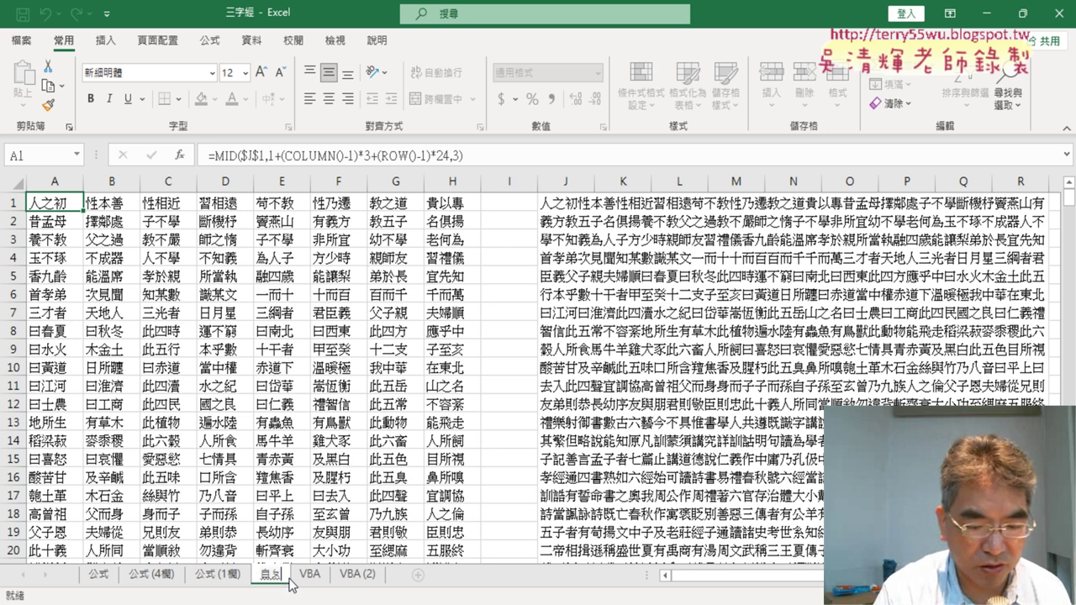
text(ˋ)
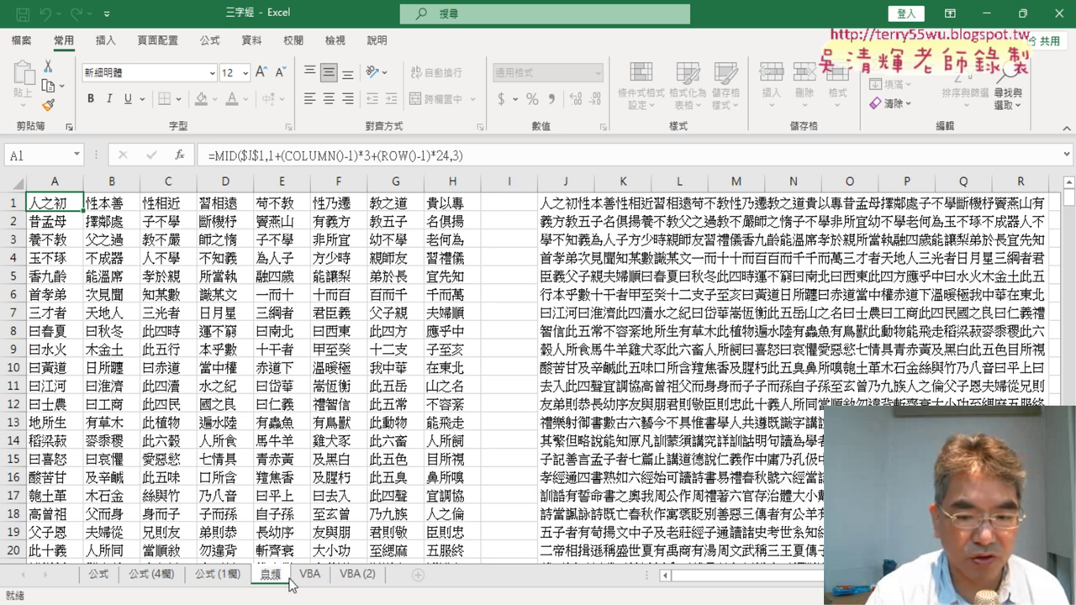
key(Down)
key(Return)
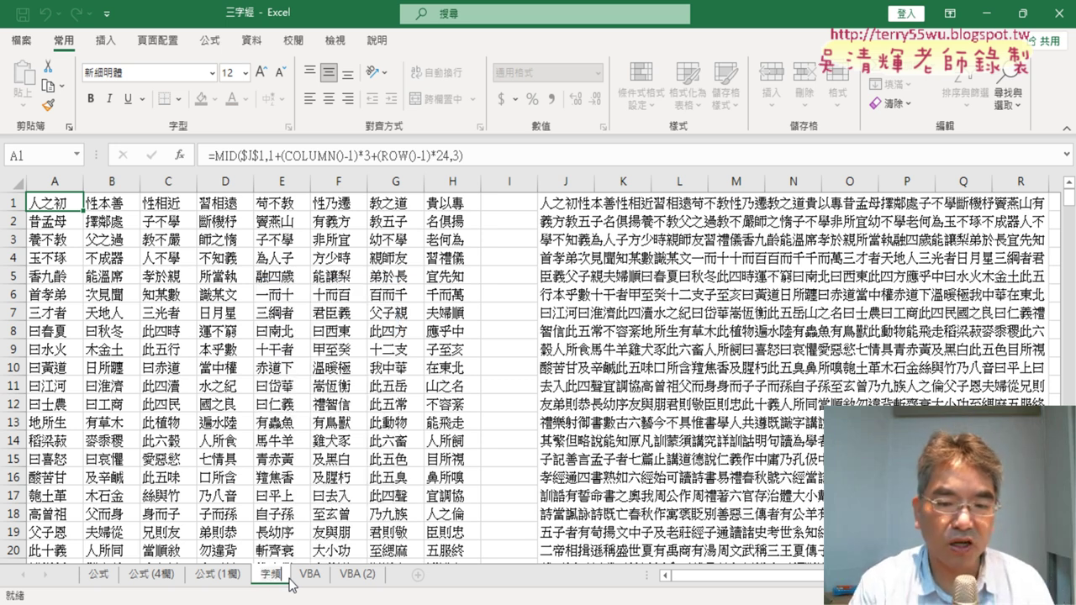
key(Return)
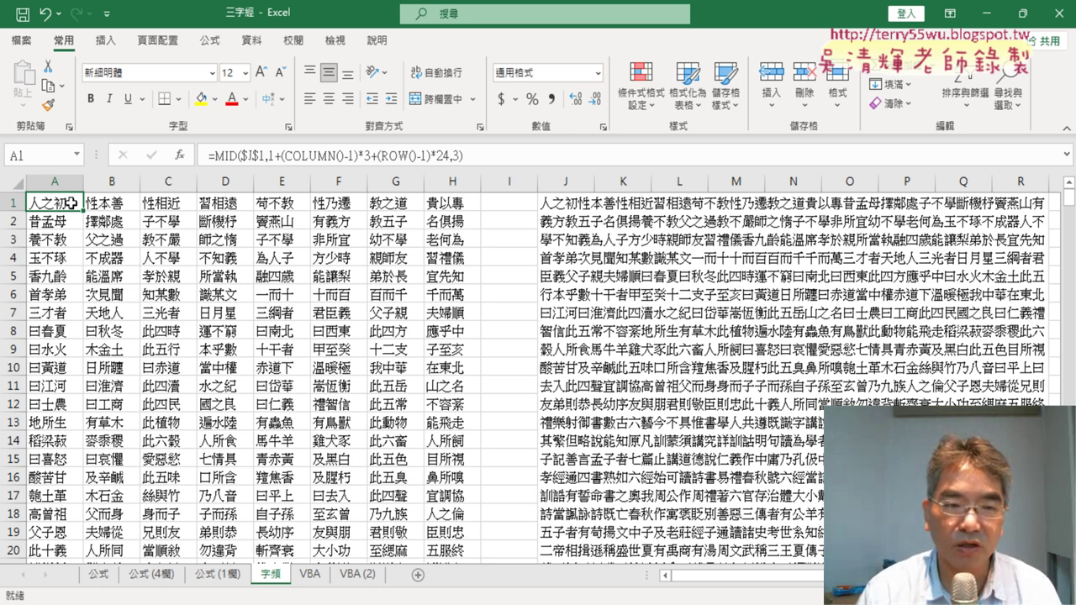
Clear all of columns A–H on 字頻, leaving J1's text, and return to A1
mouse_move(67, 204)
mouse_down()
mouse_move(450, 206)
mouse_move(53, 205)
mouse_up()
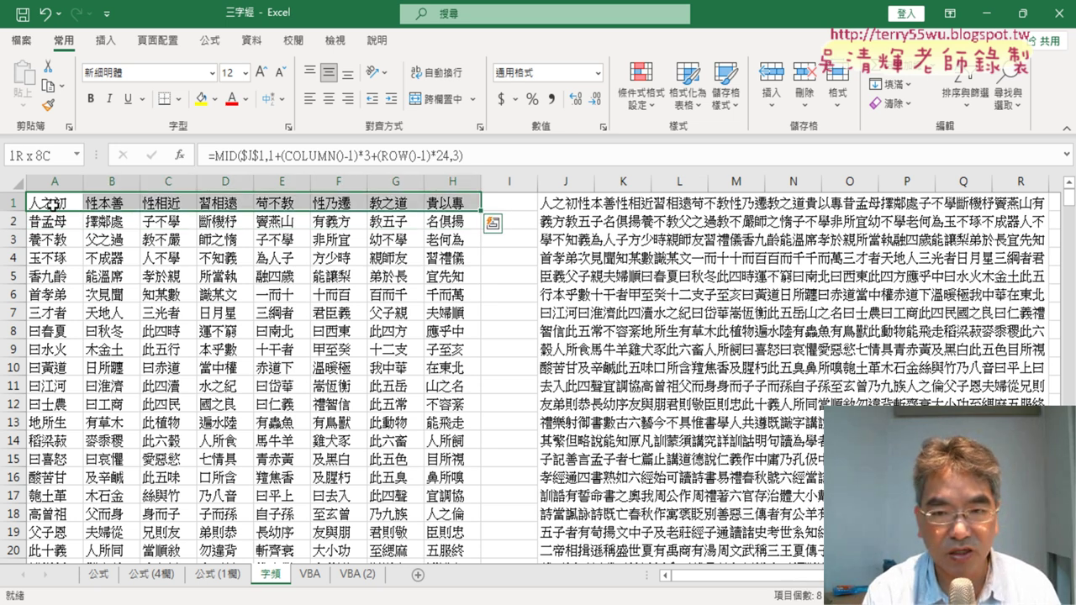
key(ctrl+shift+Down)
key(Delete)
scroll(53, 204, up, 13)
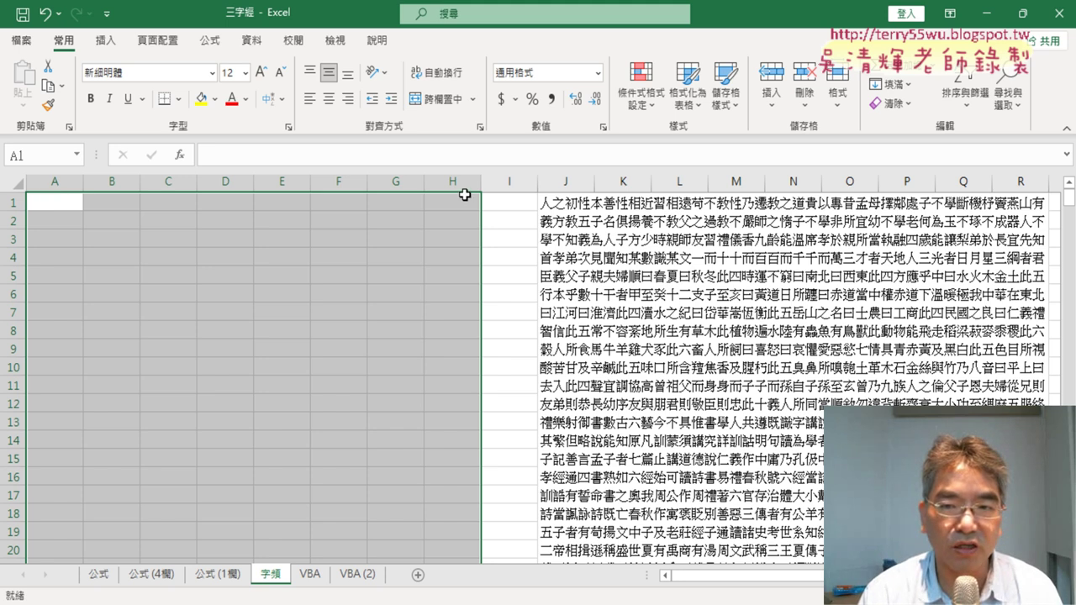
click(66, 204)
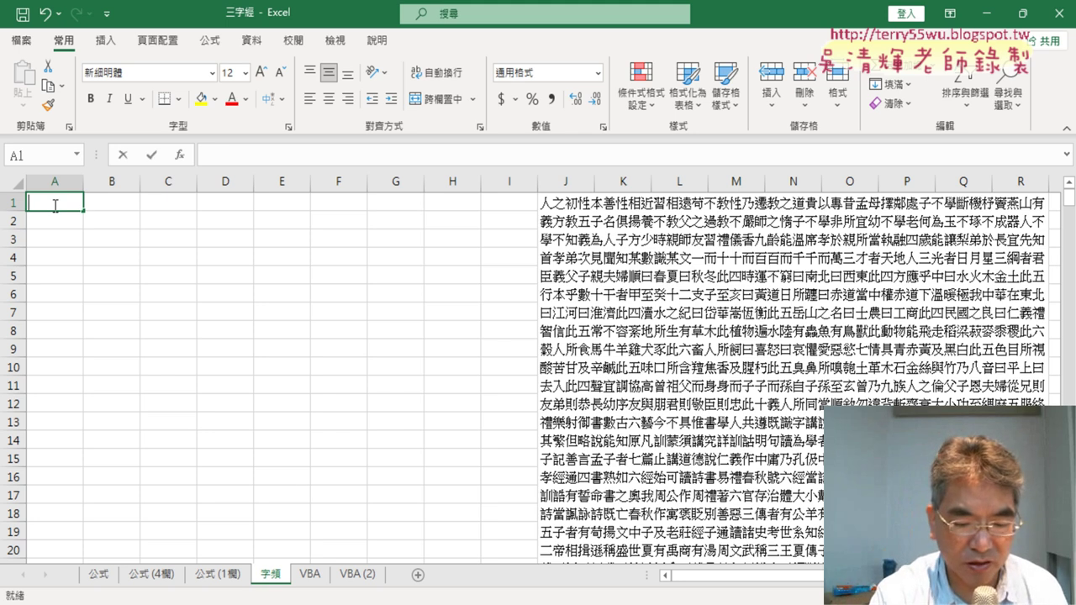
Enter the heading 單字 in A1 and check the full text in J1
text(單ㄗ)
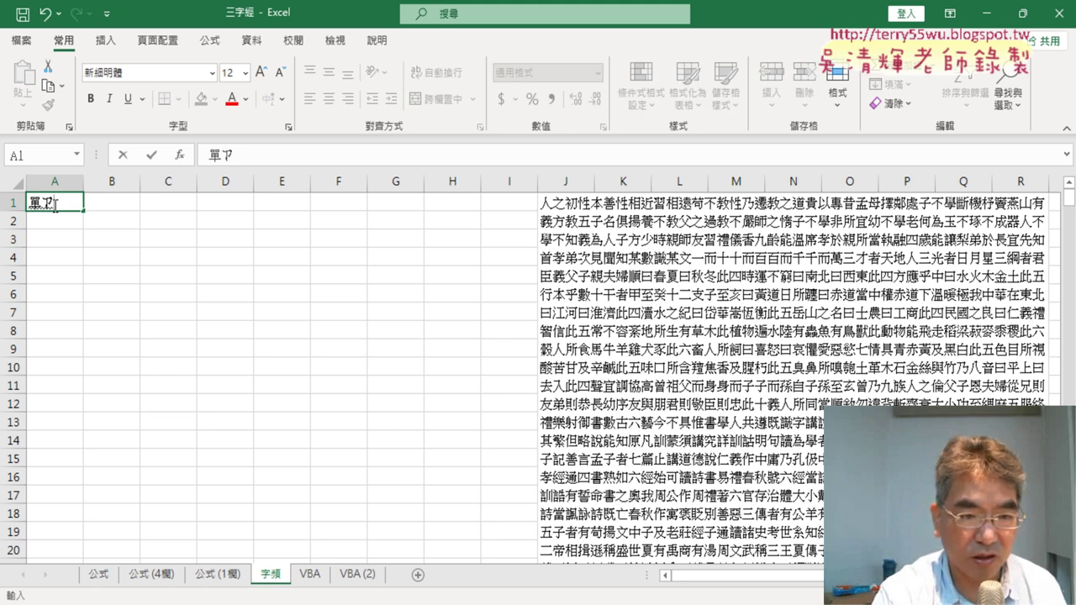
text(字)
key(Return)
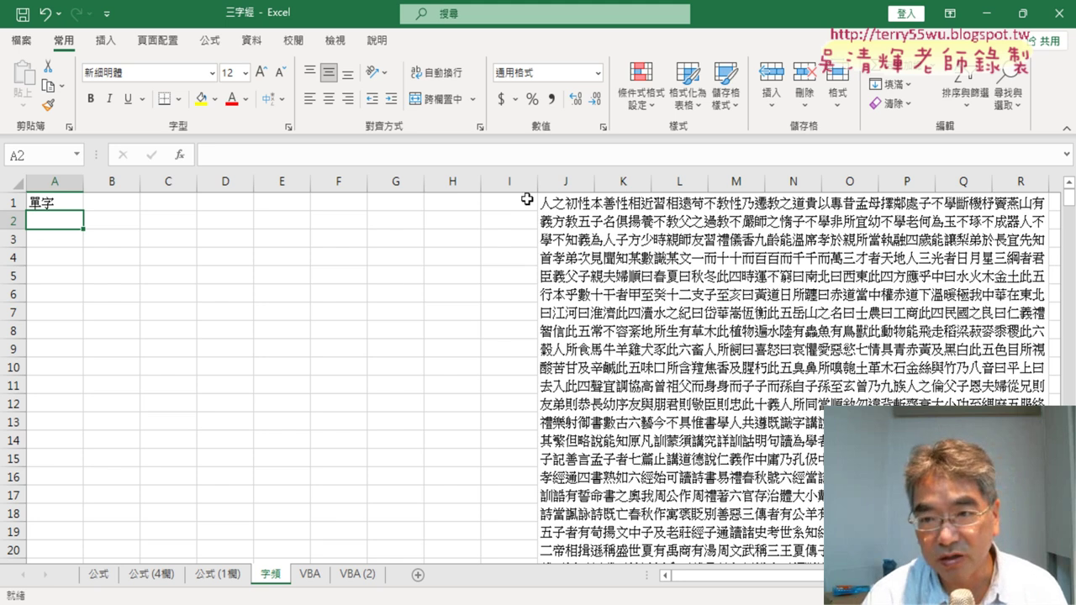
drag(53, 214, 53, 306)
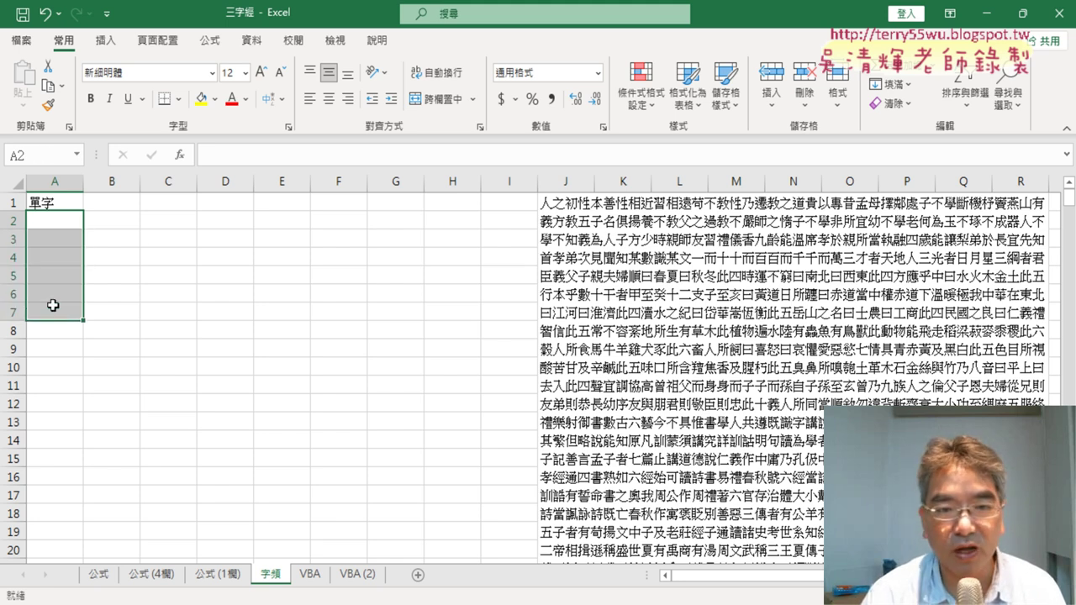
click(67, 216)
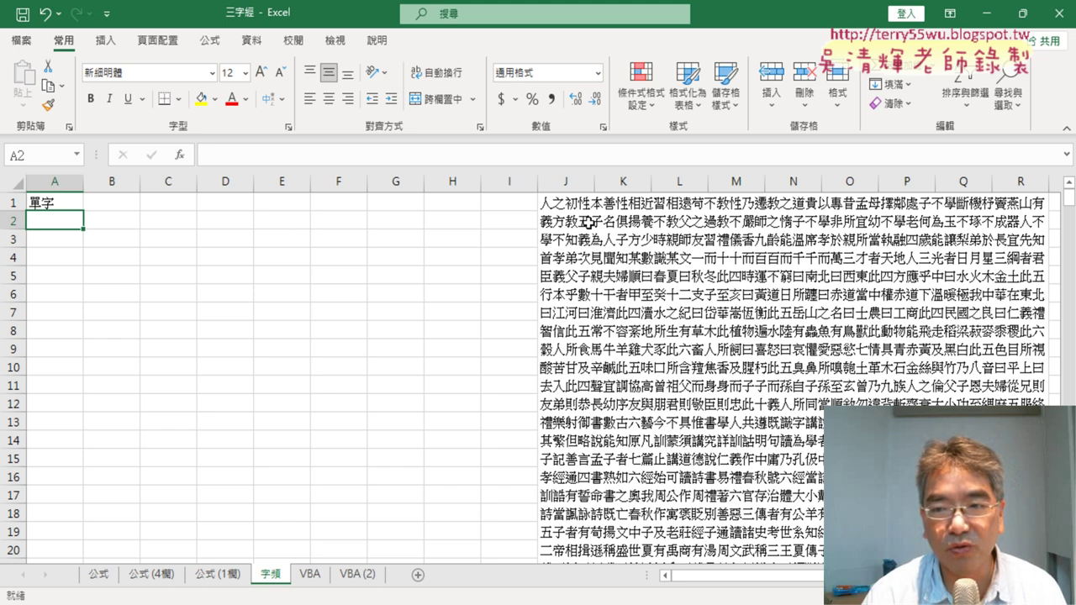
click(565, 212)
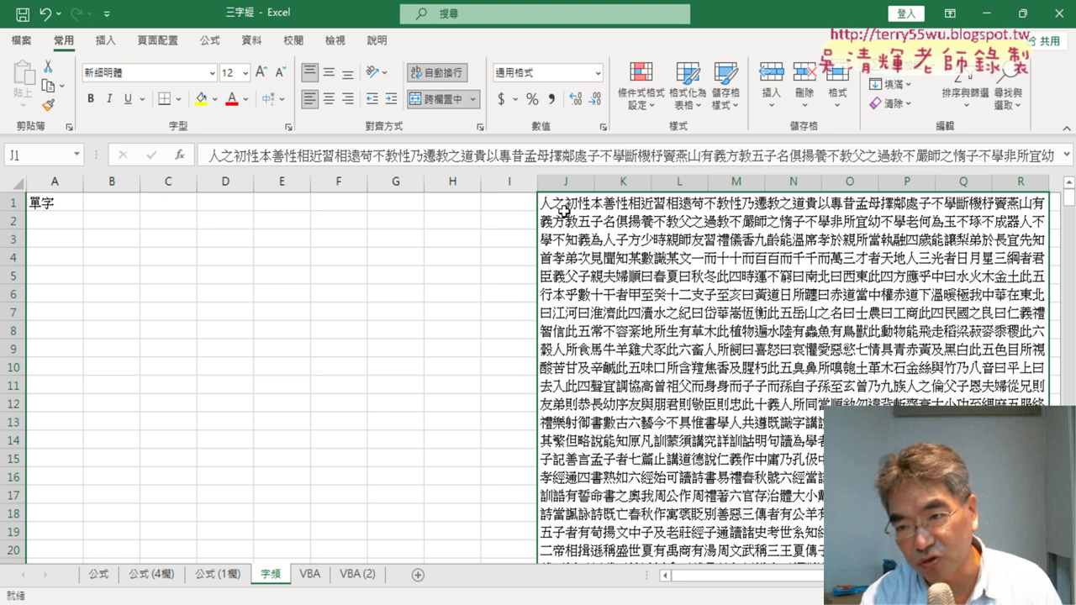
Enter 總字數 as the B1 heading
click(132, 210)
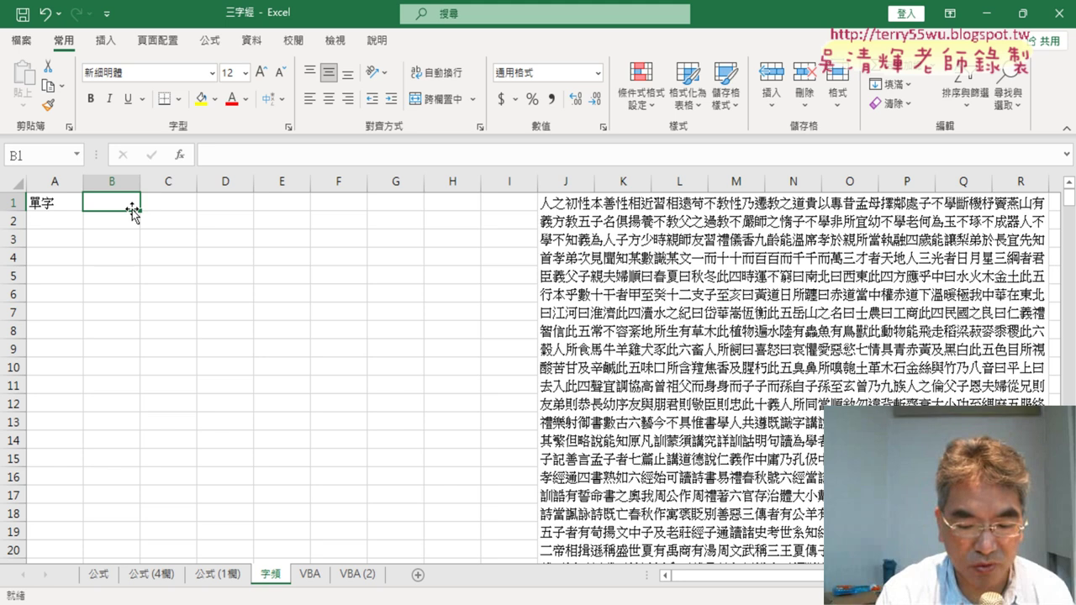
text(ㄗㄨㄥ)
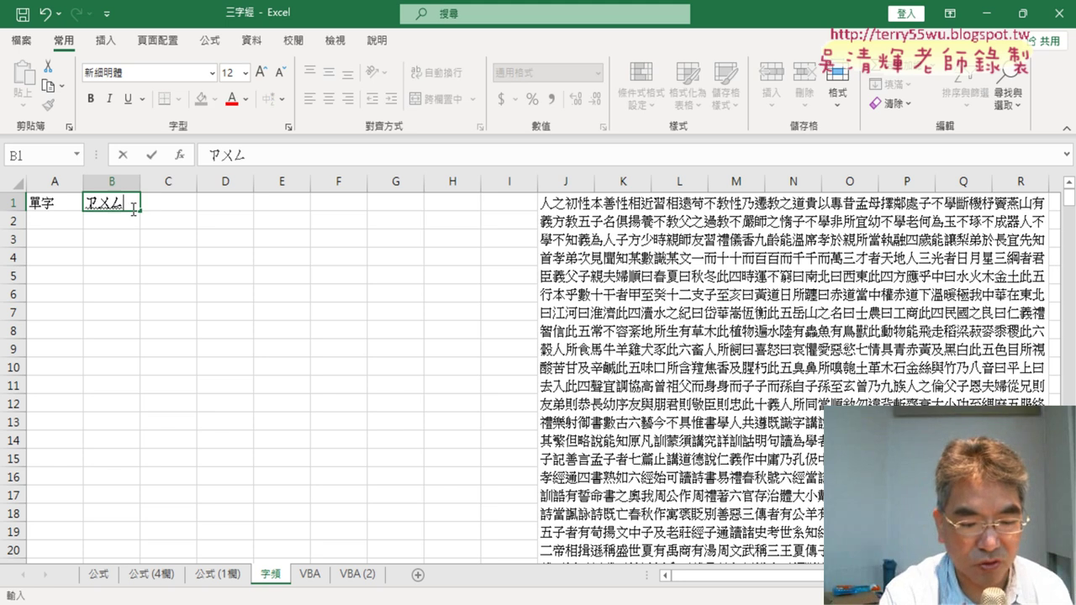
text(3ㄗ4)
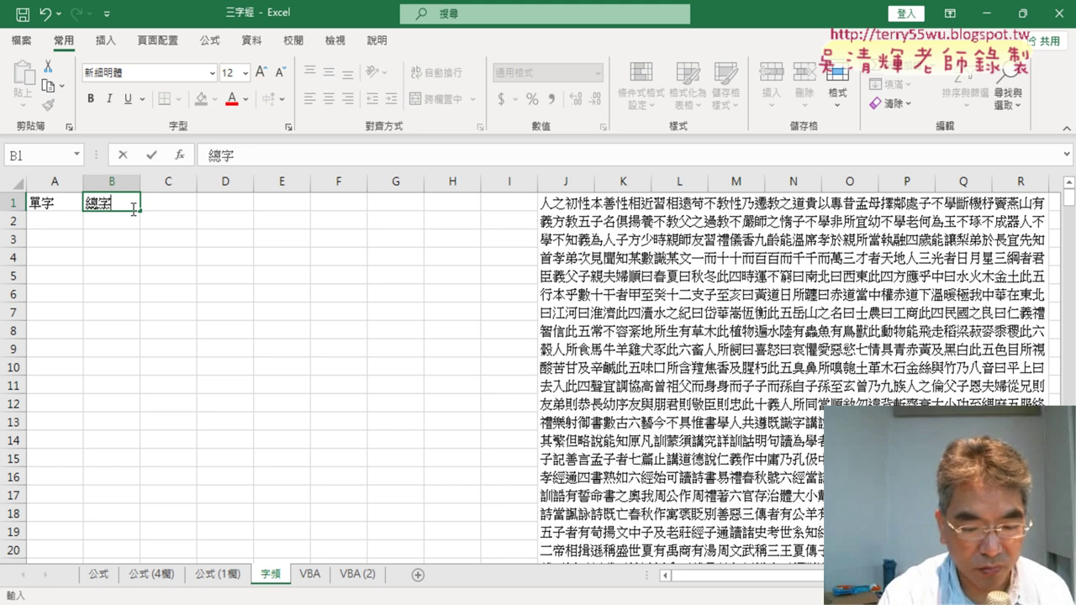
text(ㄕㄨ4)
key(Return)
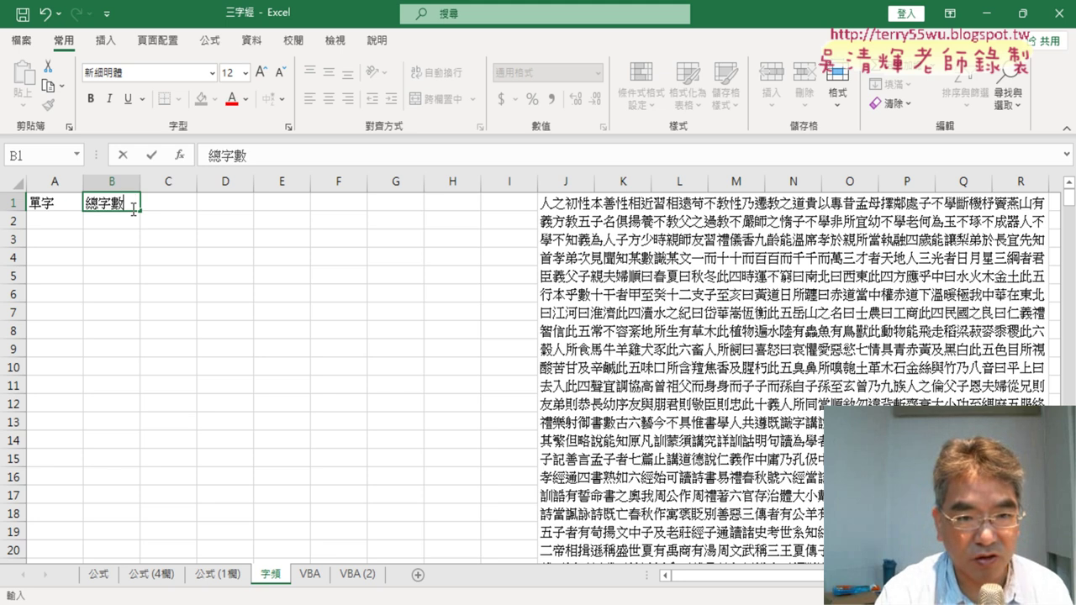
key(Tab)
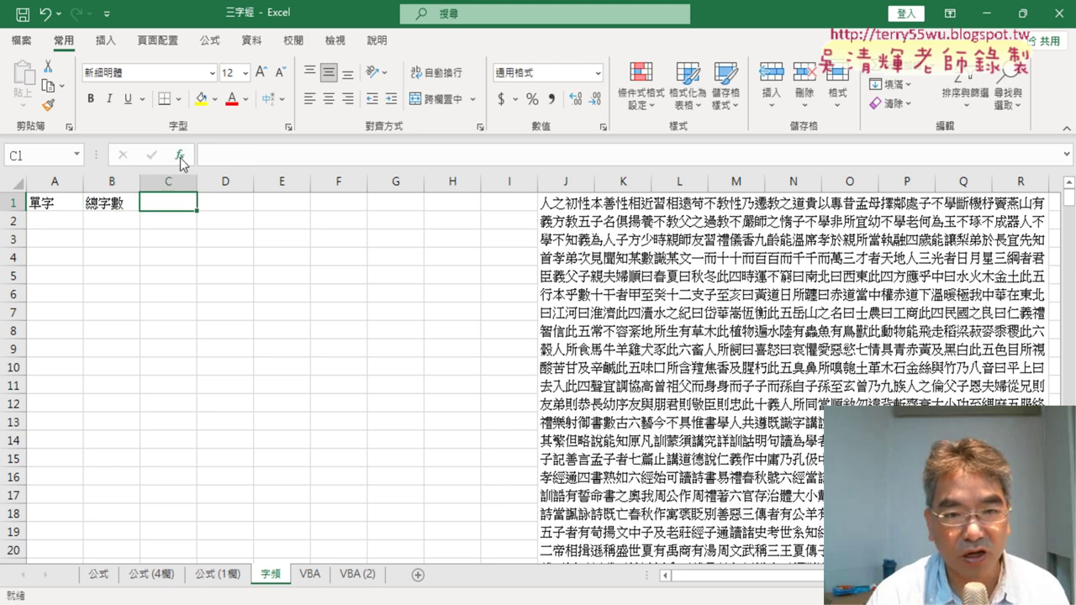
In Insert Function for C1, filter to the Text category and scroll to LEN
click(180, 157)
click(541, 212)
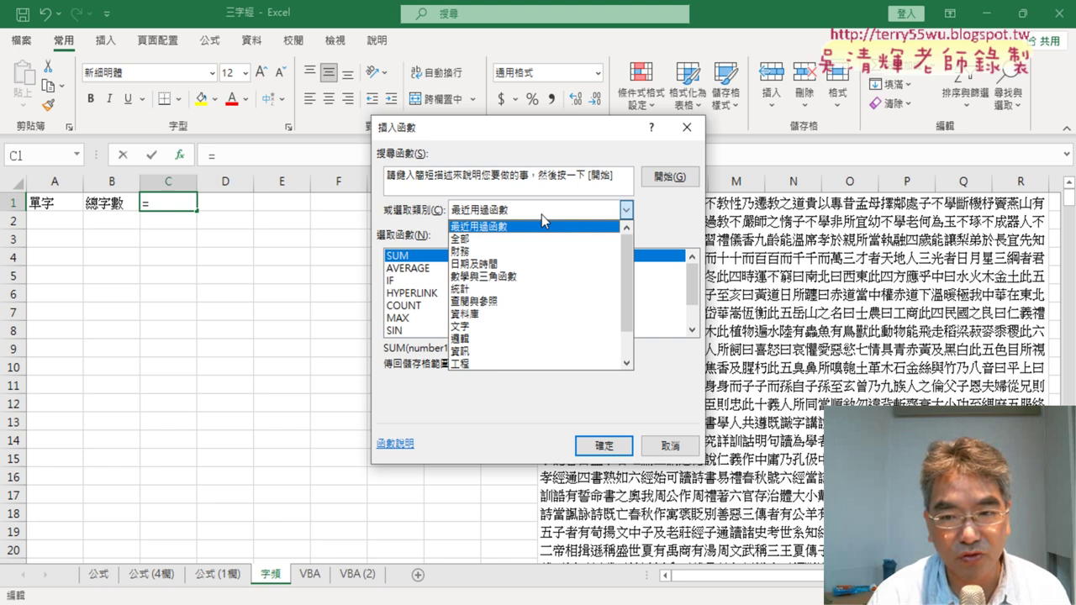
click(539, 328)
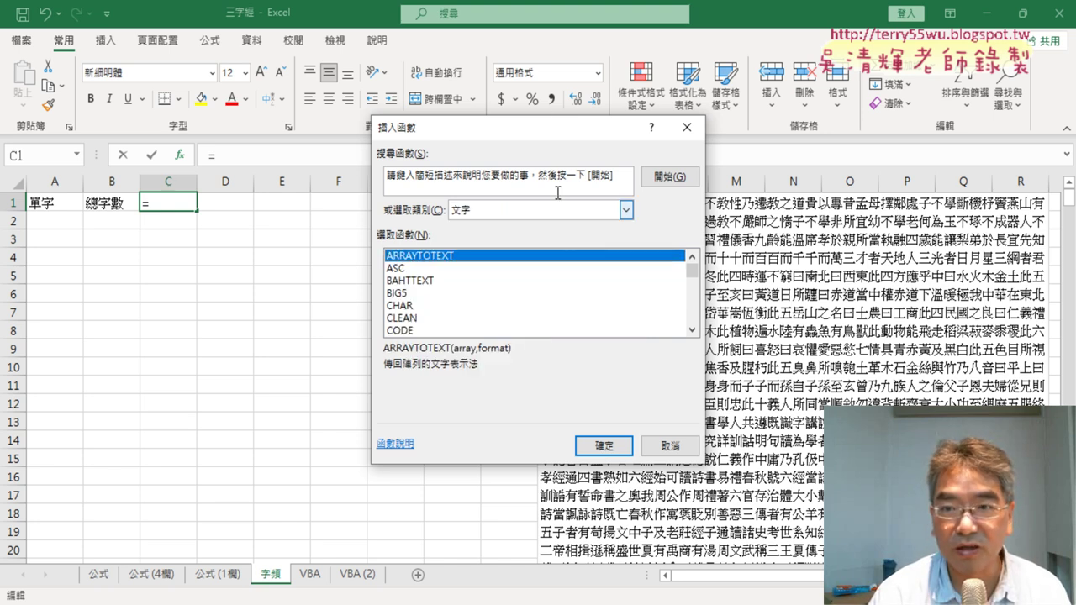
drag(535, 131, 402, 126)
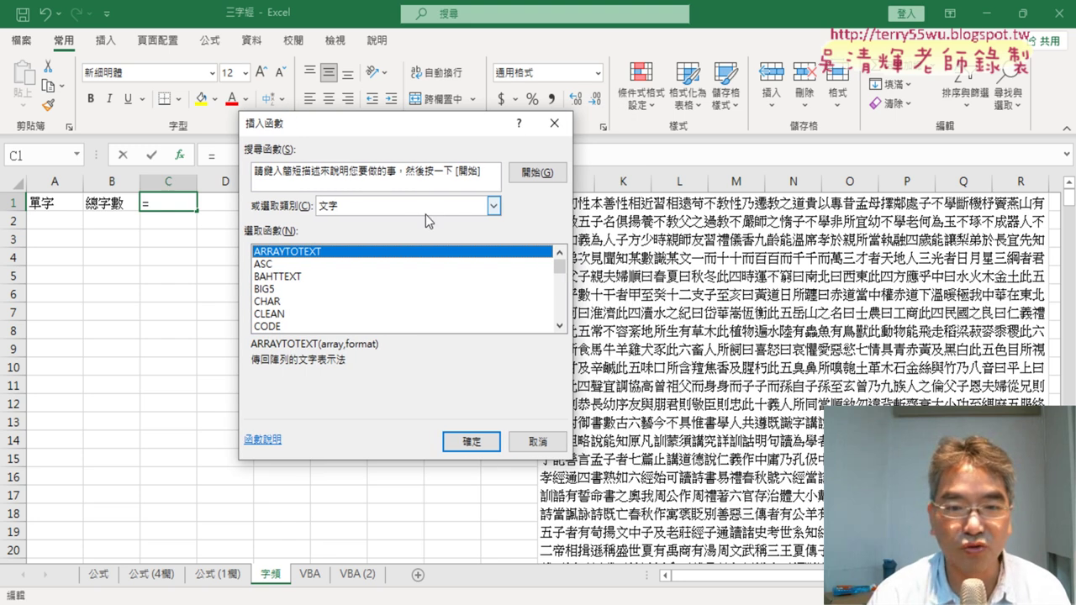
click(560, 326)
click(560, 326)
click(561, 326)
click(560, 326)
click(560, 325)
click(560, 326)
click(560, 326)
click(560, 326)
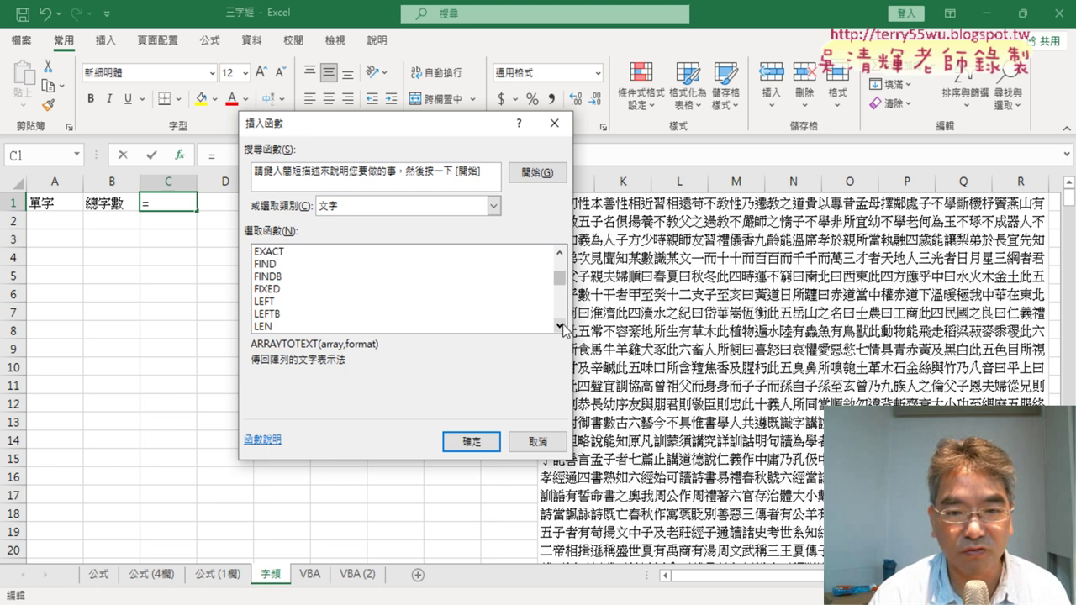
click(560, 326)
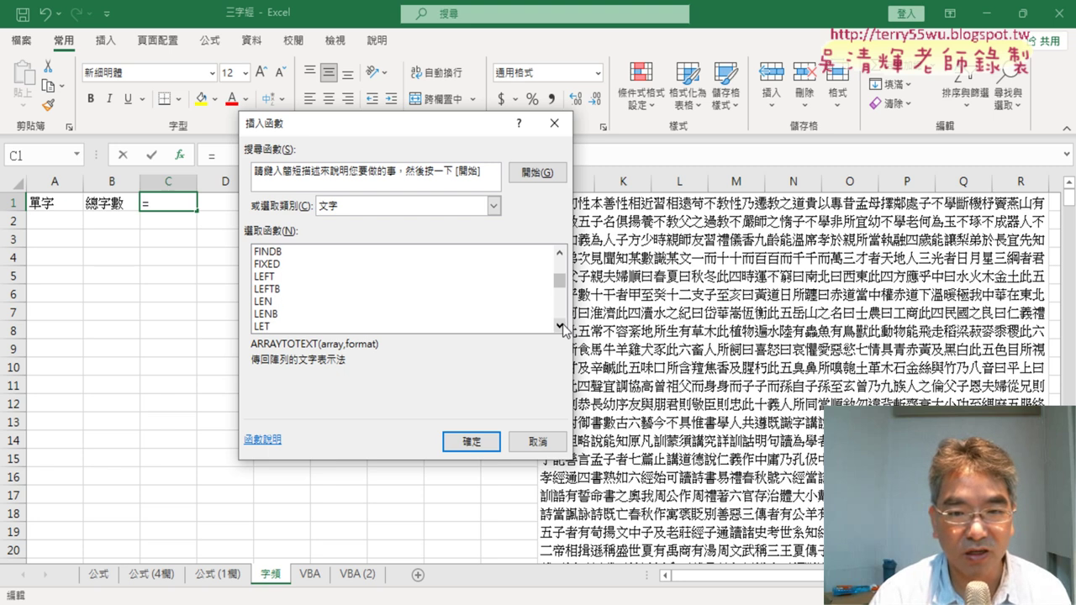
Choose LEN with J1 as its Text argument, giving 1416 characters
click(269, 303)
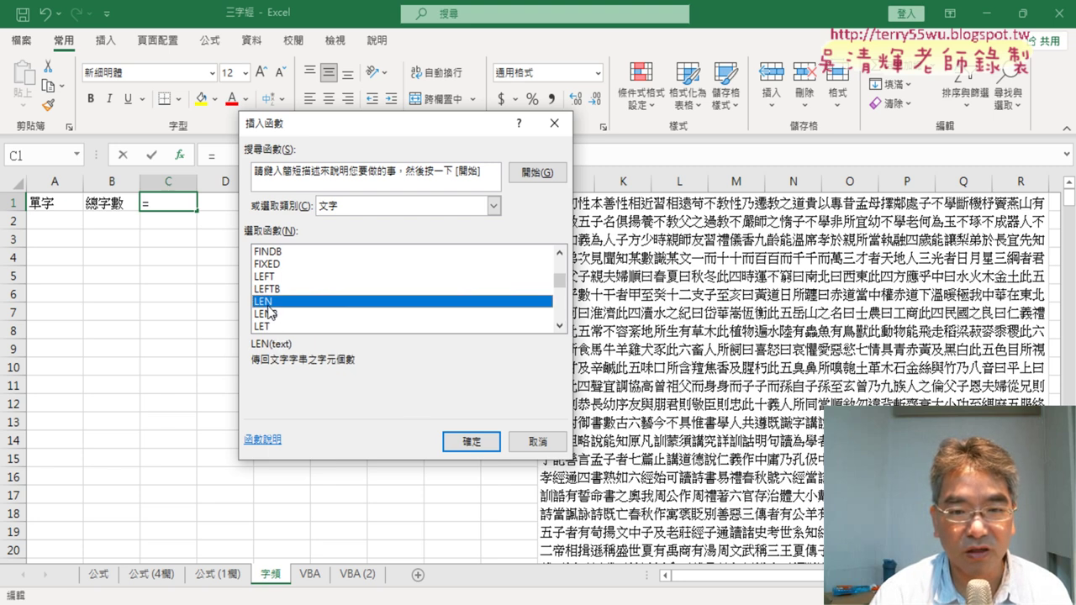
click(470, 442)
text(J1)
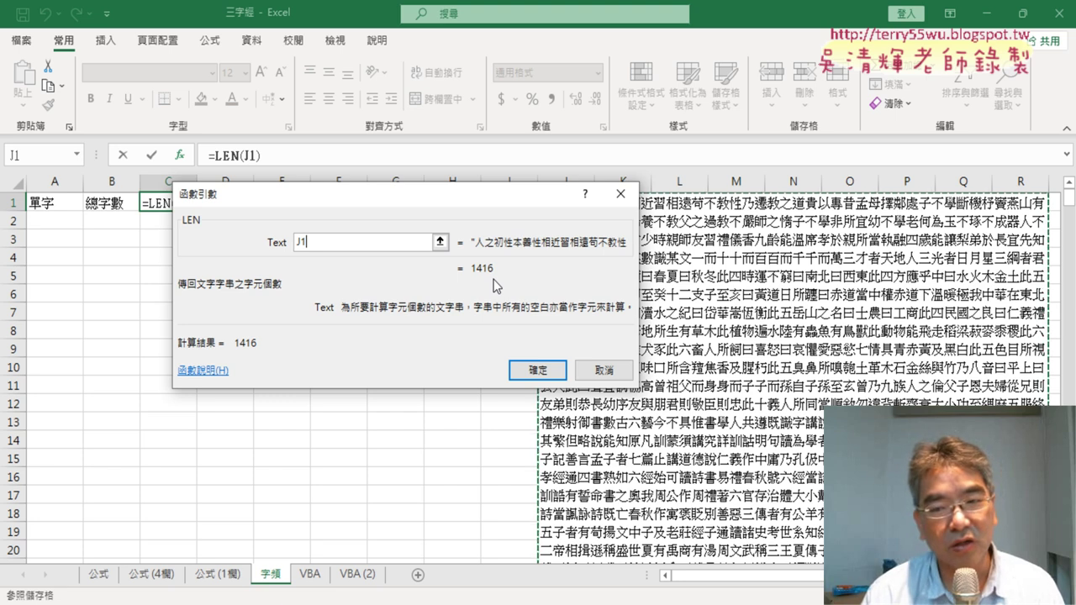
click(538, 370)
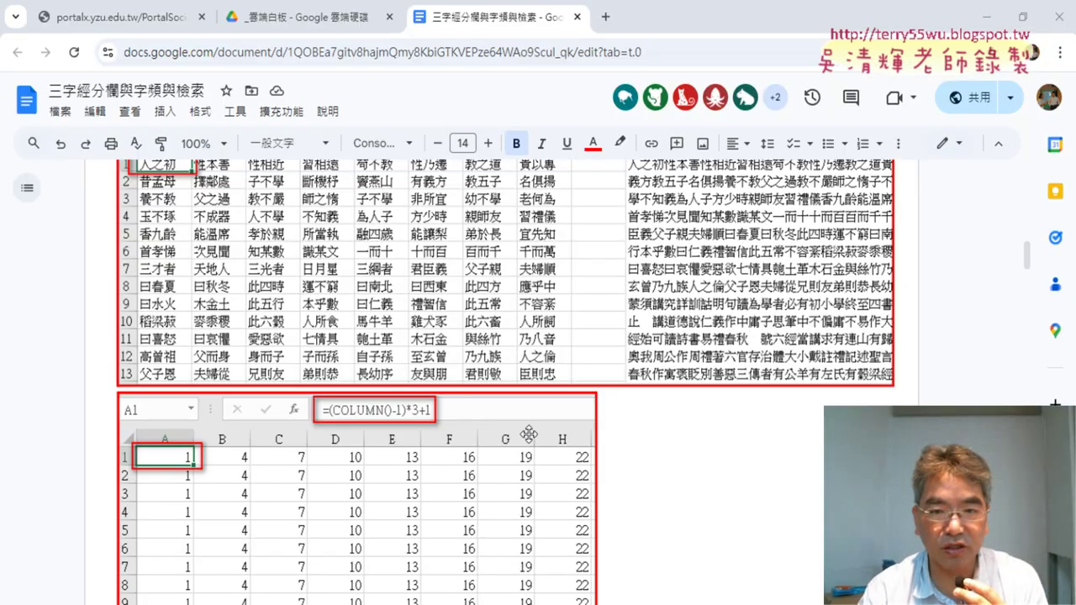
scroll(528, 433, up, 5)
scroll(528, 433, down, 4)
scroll(528, 433, down, 1)
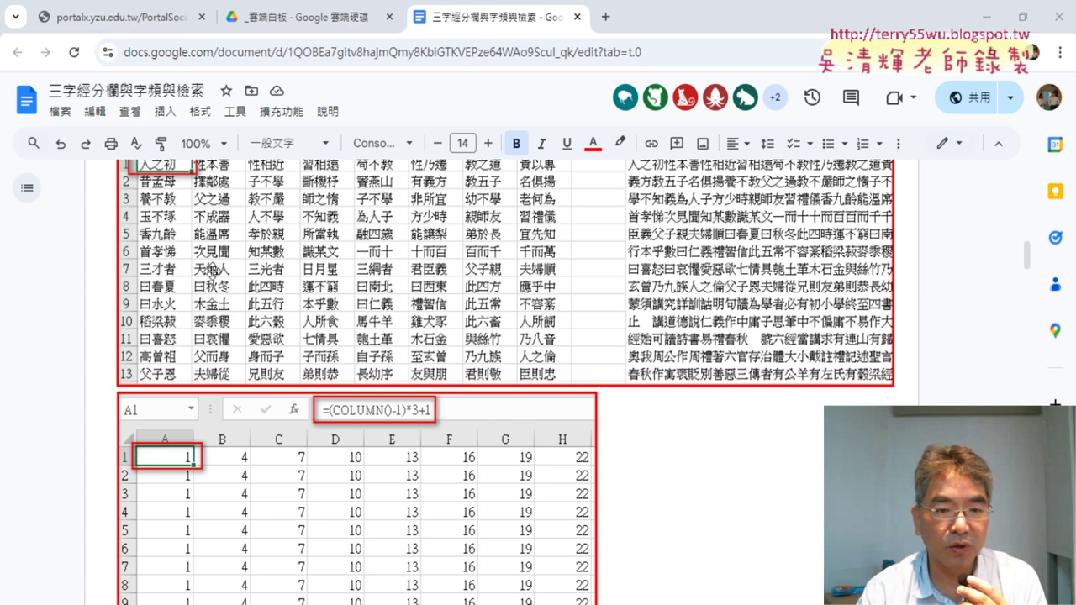
scroll(210, 271, up, 2)
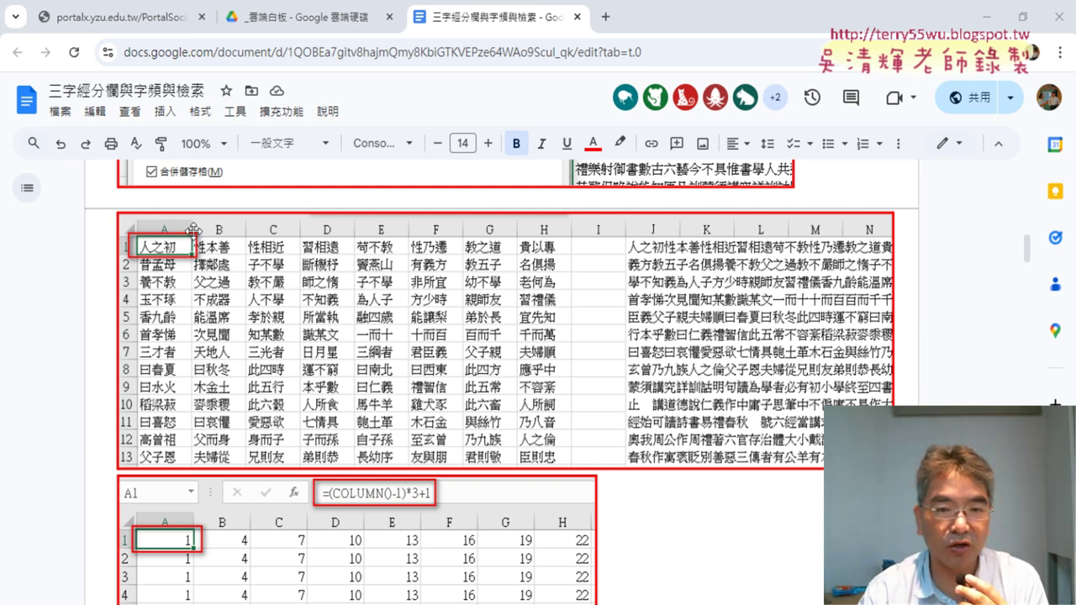
scroll(183, 535, down, 2)
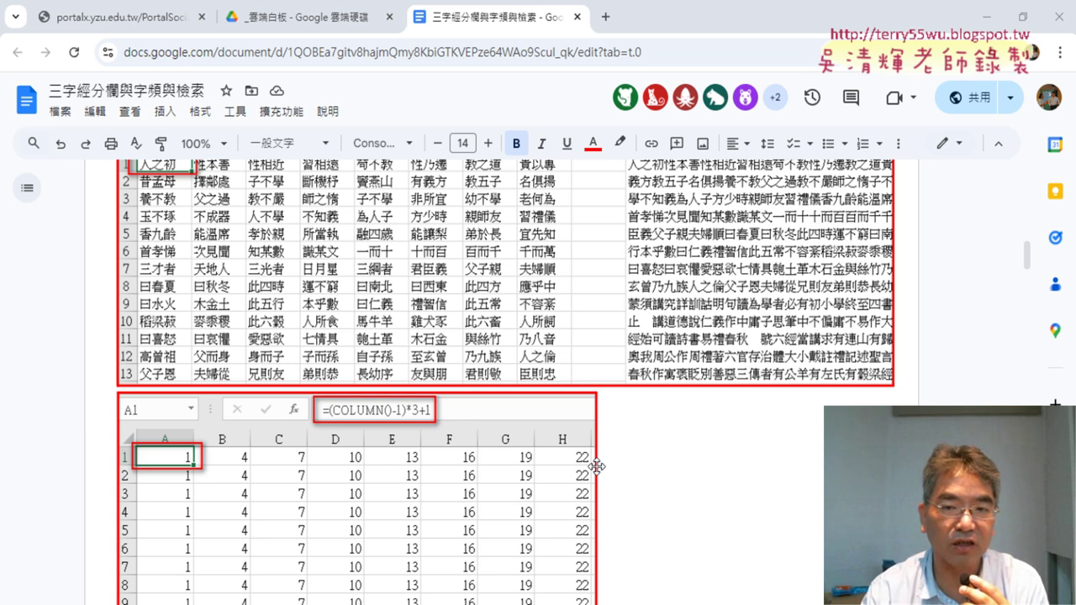
scroll(81, 433, down, 3)
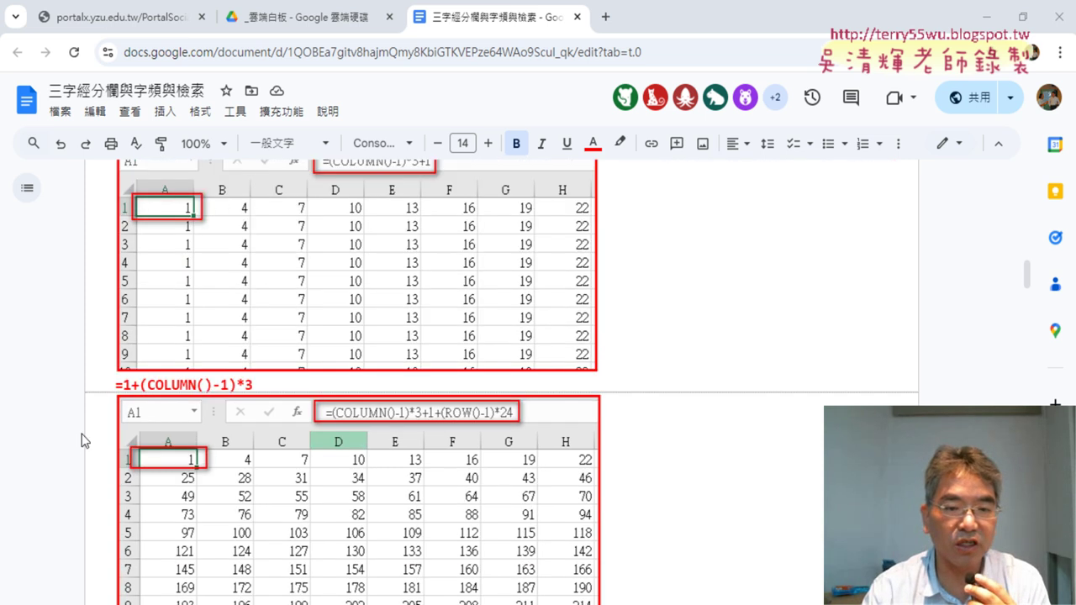
scroll(82, 434, down, 1)
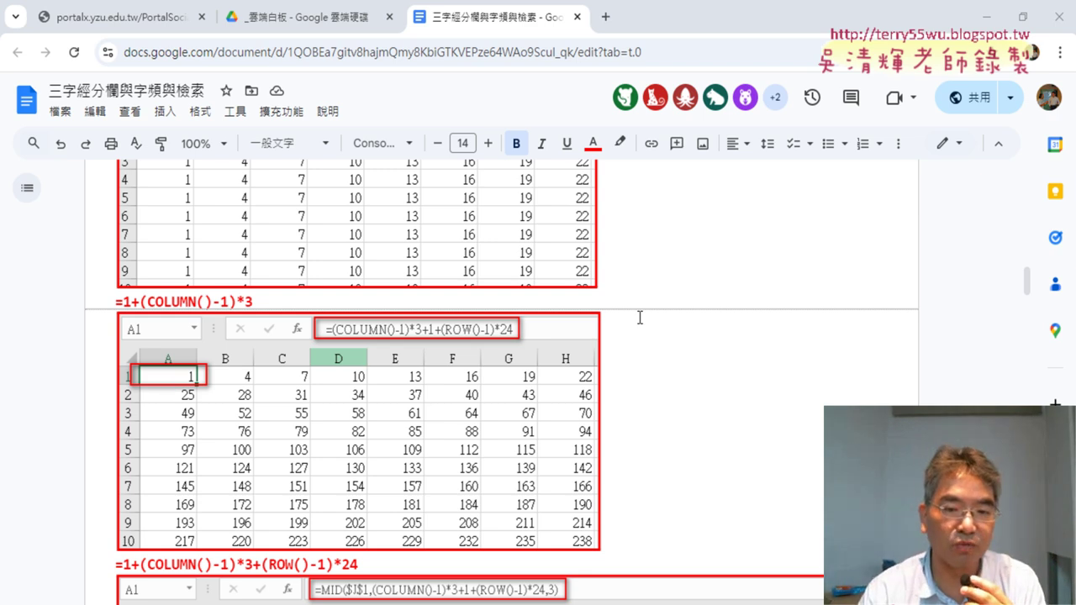
scroll(639, 318, down, 3)
scroll(639, 318, down, 1)
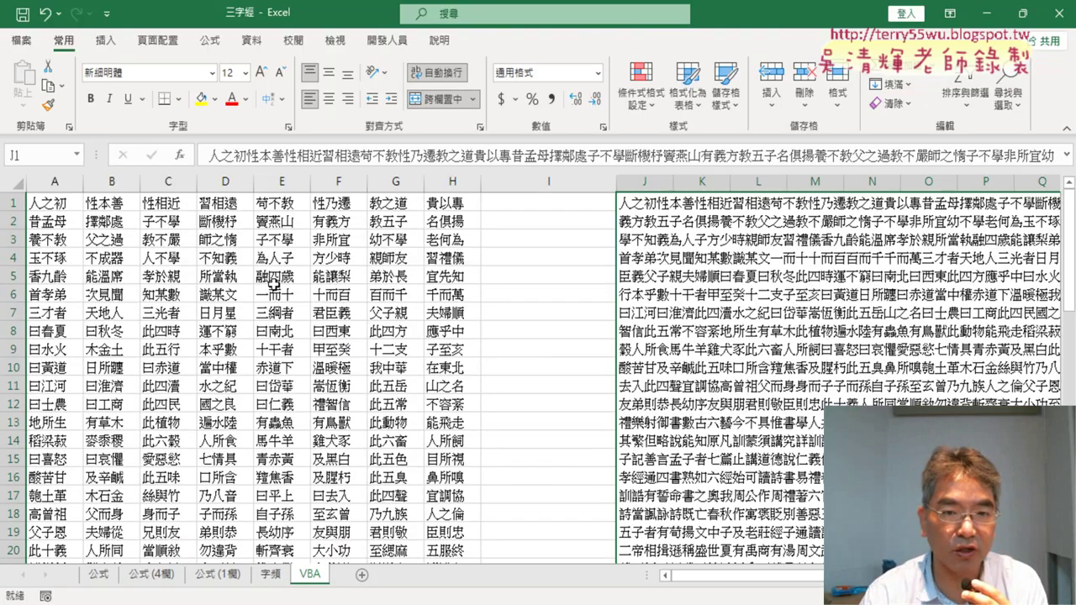
Switch between 公式 and 公式 (4欄) and inspect the formula's *12 row step
click(151, 577)
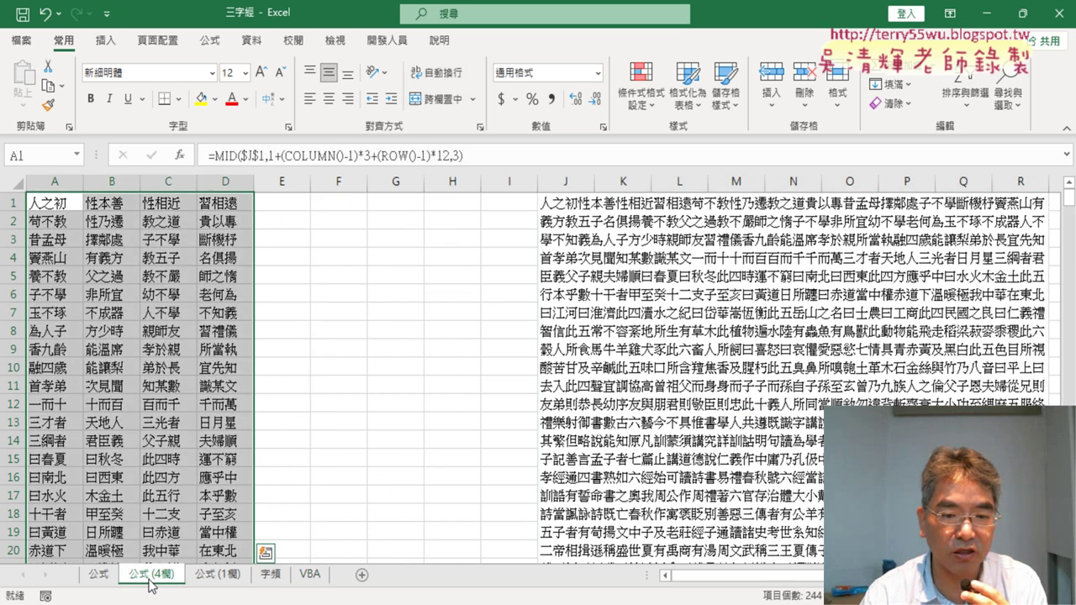
click(100, 579)
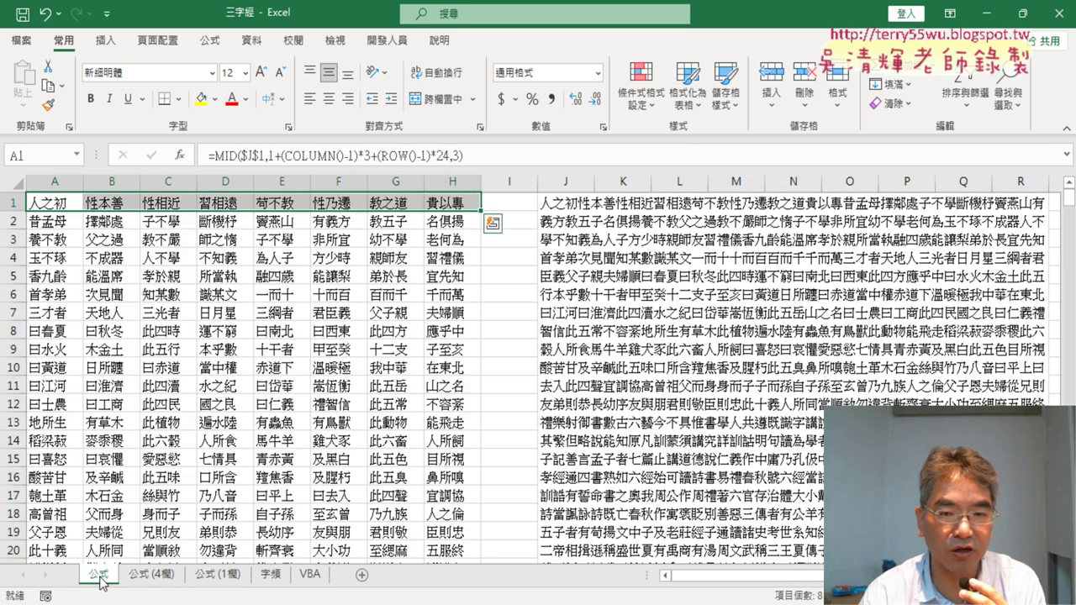
click(145, 581)
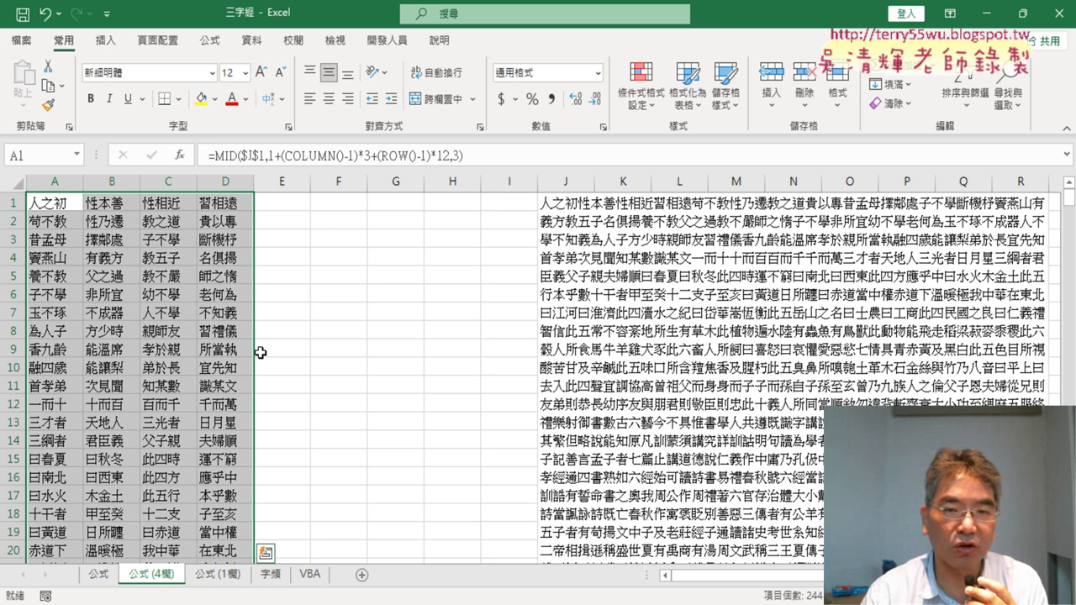
double_click(446, 156)
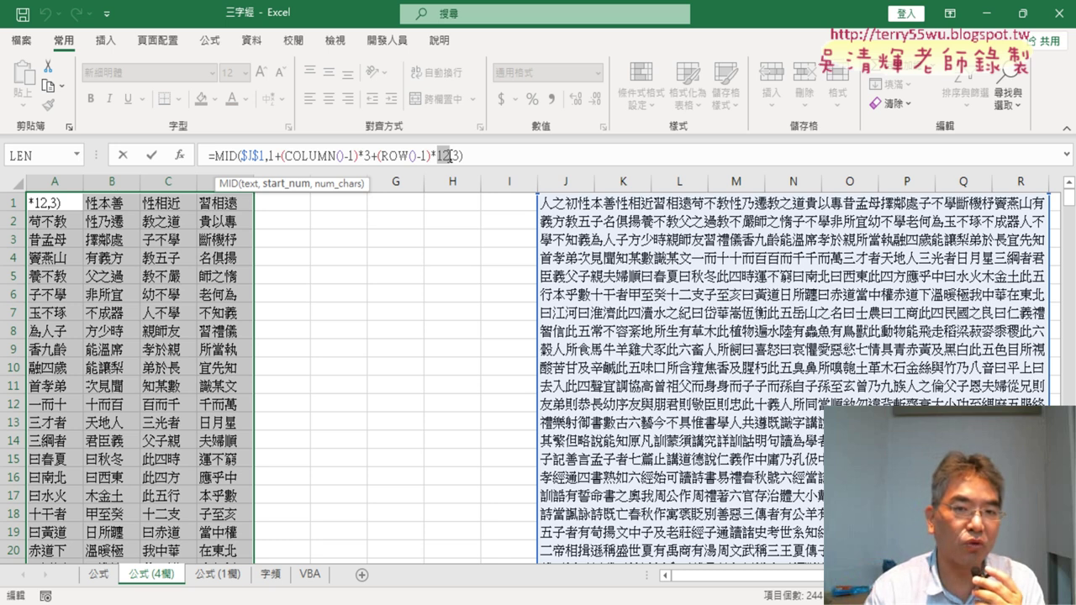
click(153, 156)
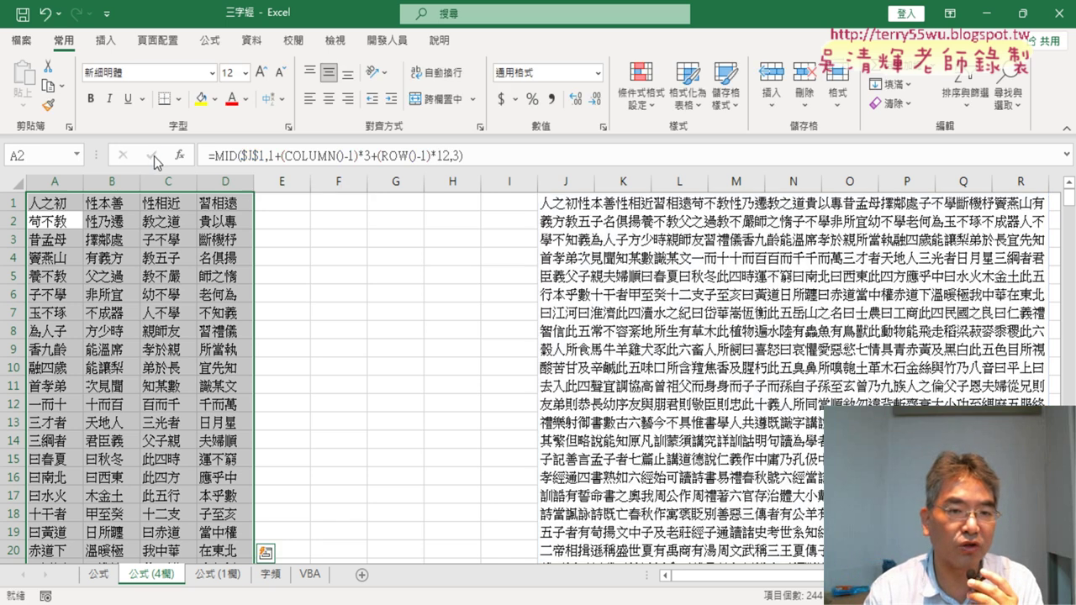
click(49, 201)
Compare A1:D1's four chunks with the eight-column 公式 sheet, cancelling the accidental edit
drag(92, 212, 253, 207)
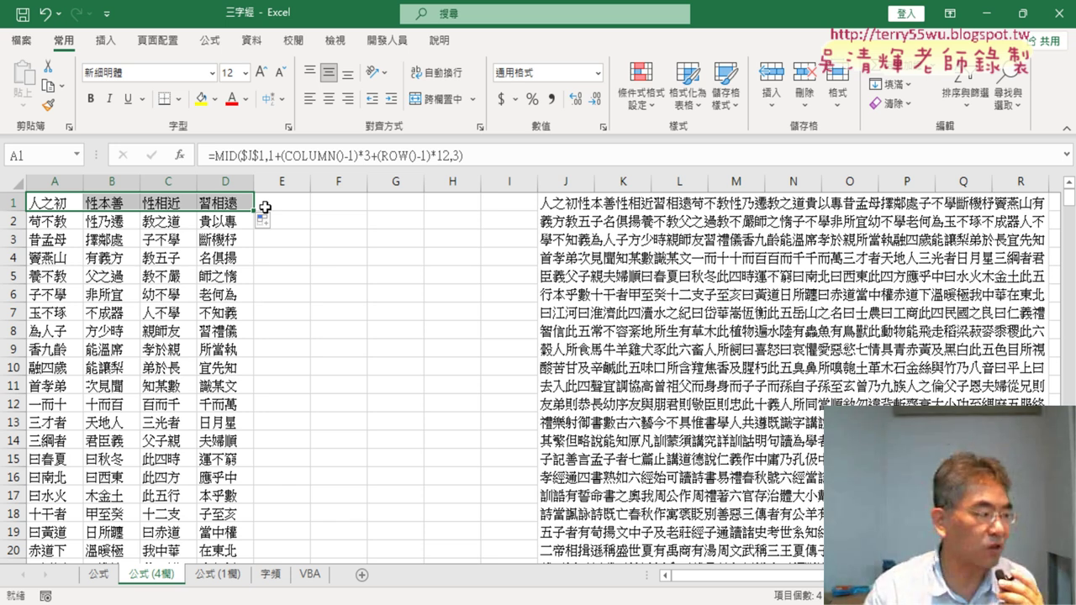
double_click(450, 155)
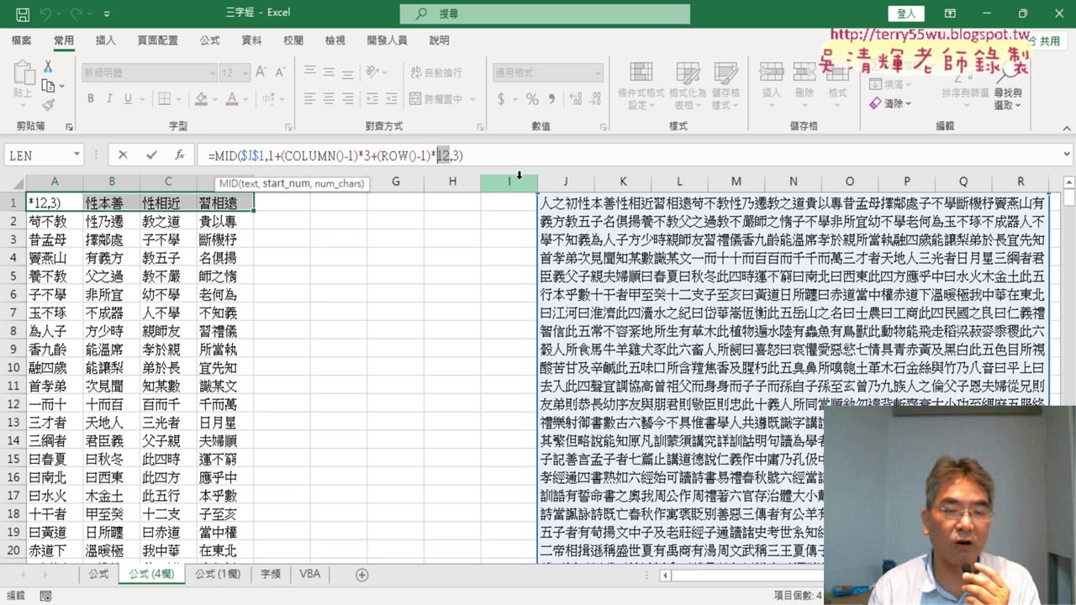
click(98, 574)
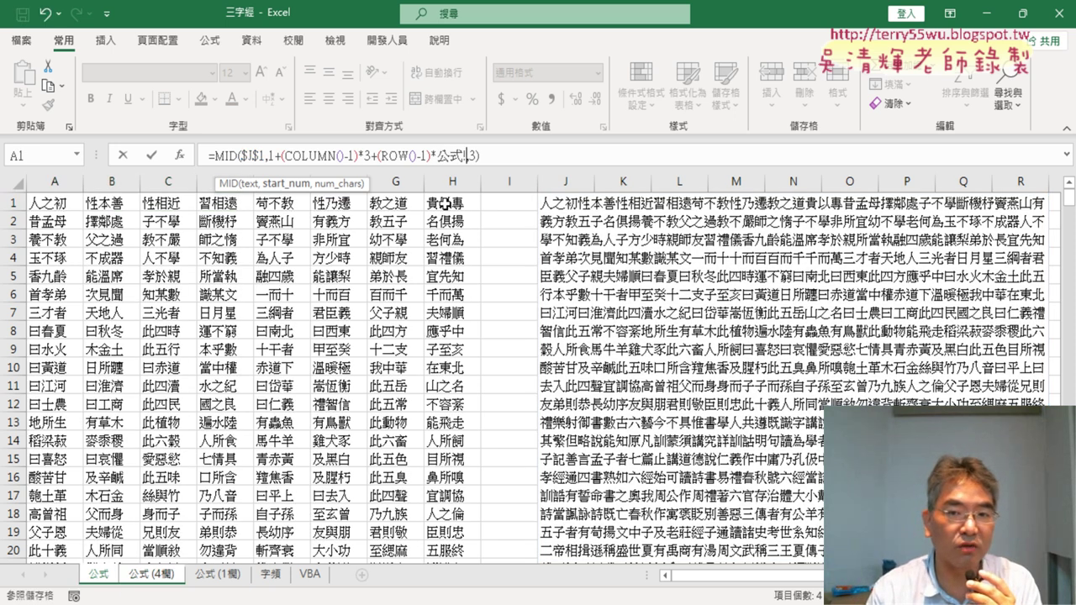
click(125, 156)
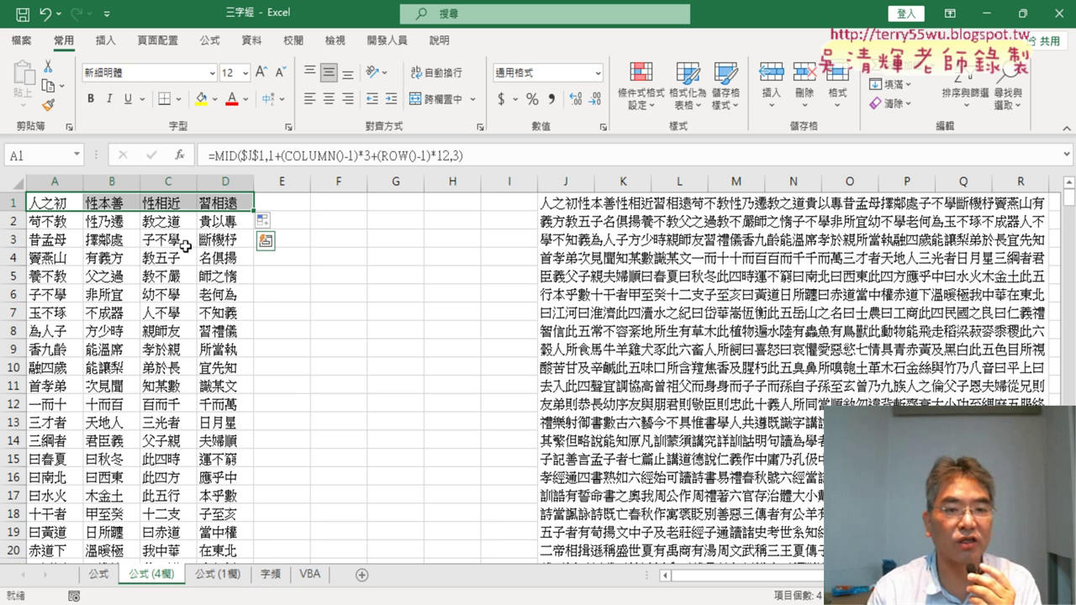
scroll(198, 328, down, 4)
scroll(211, 405, down, 5)
scroll(211, 404, down, 8)
scroll(211, 405, down, 3)
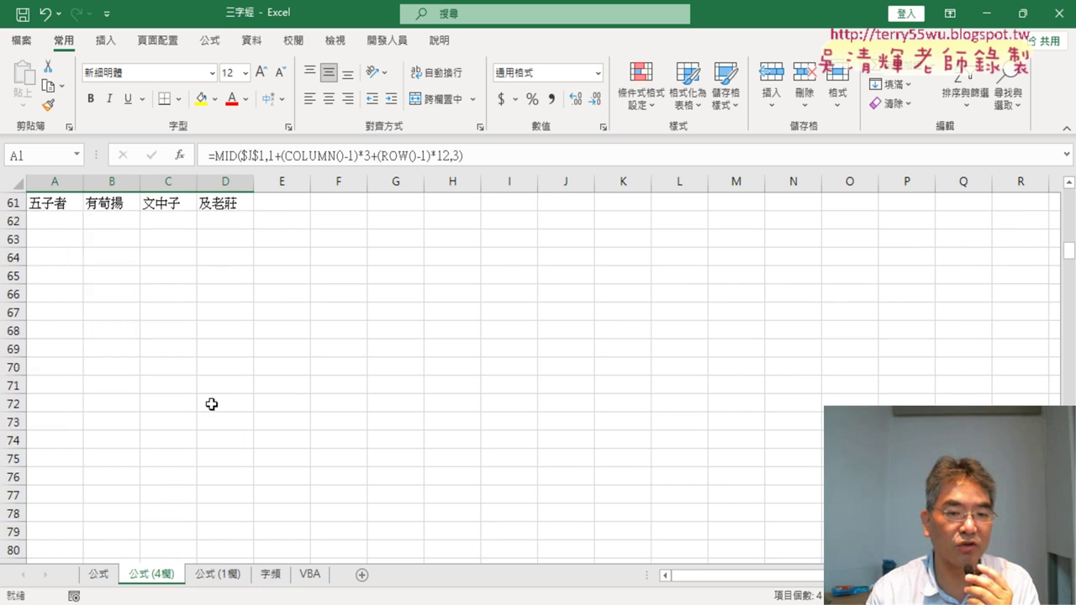
scroll(211, 404, up, 10)
scroll(211, 405, up, 8)
scroll(211, 404, up, 1)
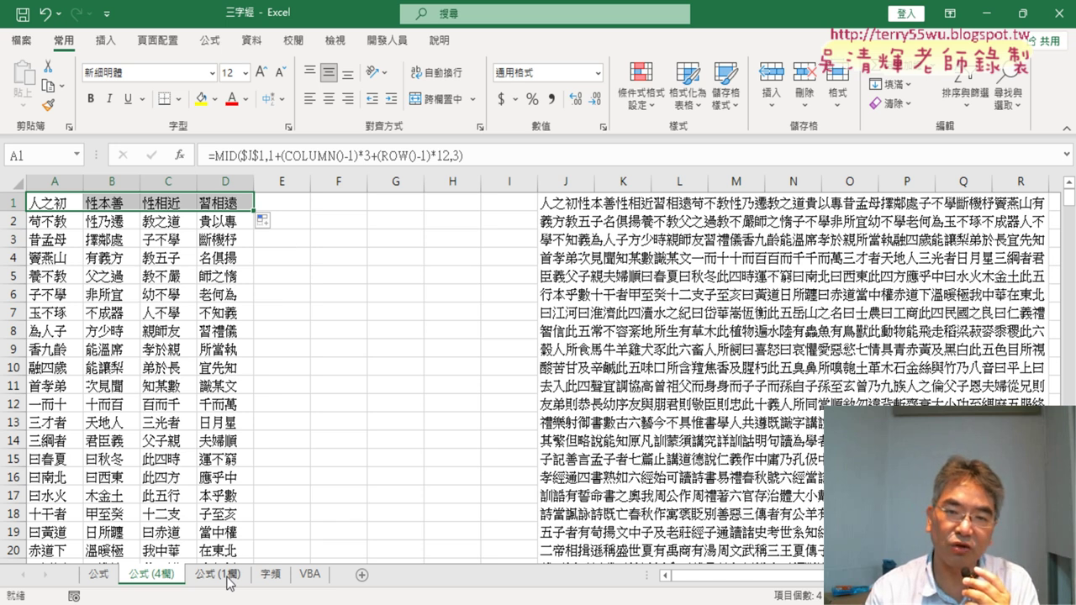
Compare A1 formulas on 公式 (1欄) and 公式, highlighting the row step 24
click(228, 575)
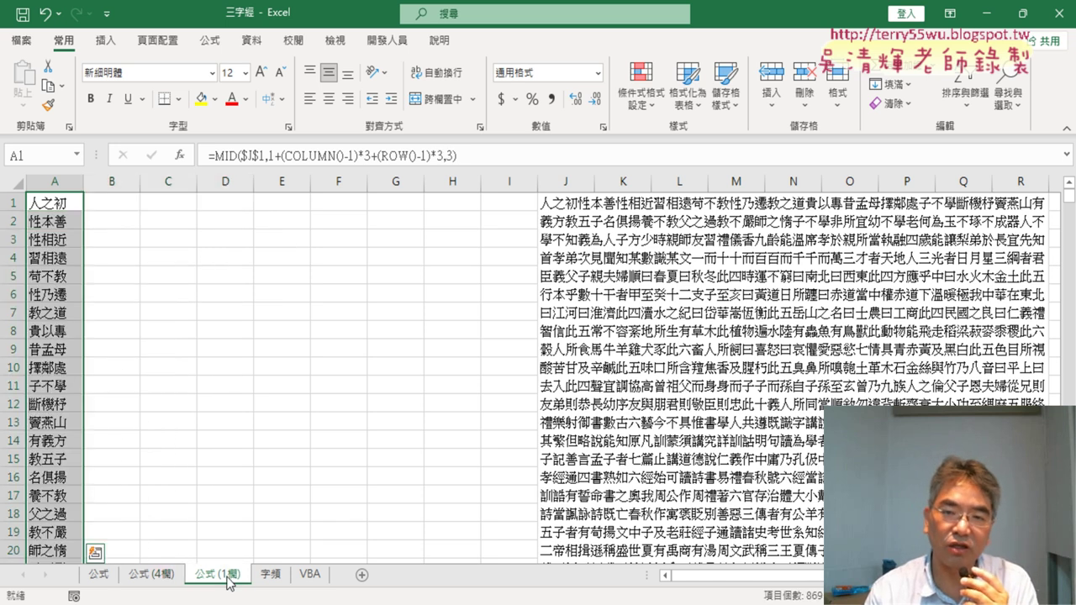
click(440, 155)
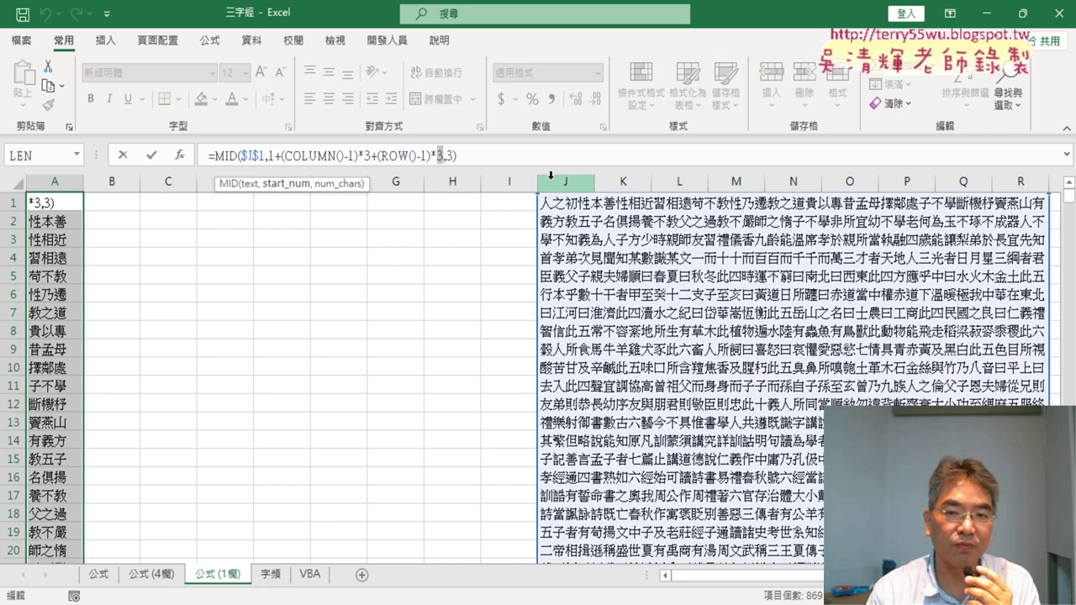
key(Return)
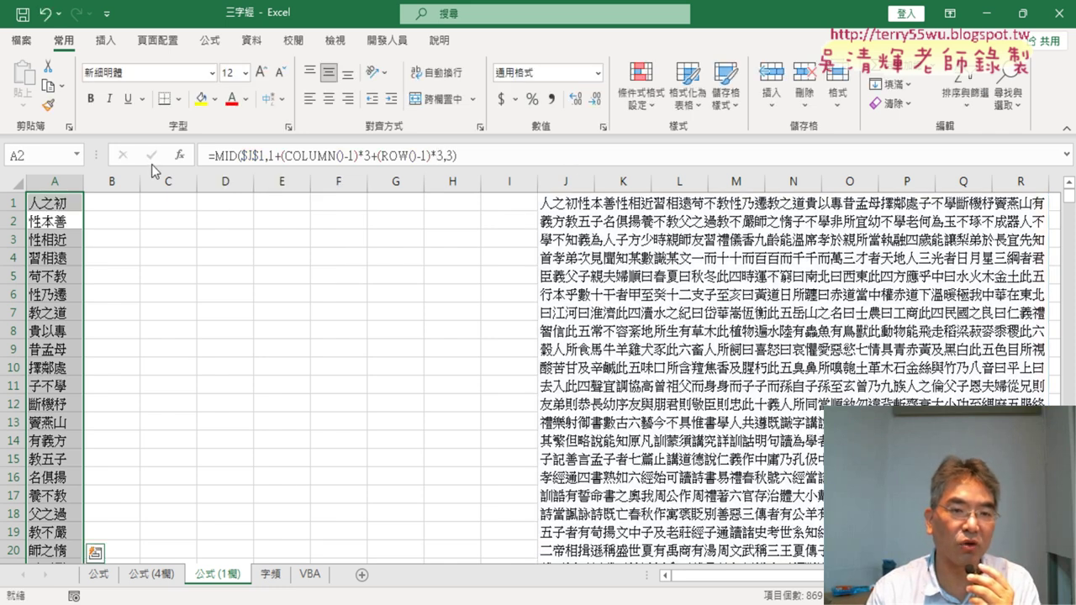
click(106, 575)
click(439, 157)
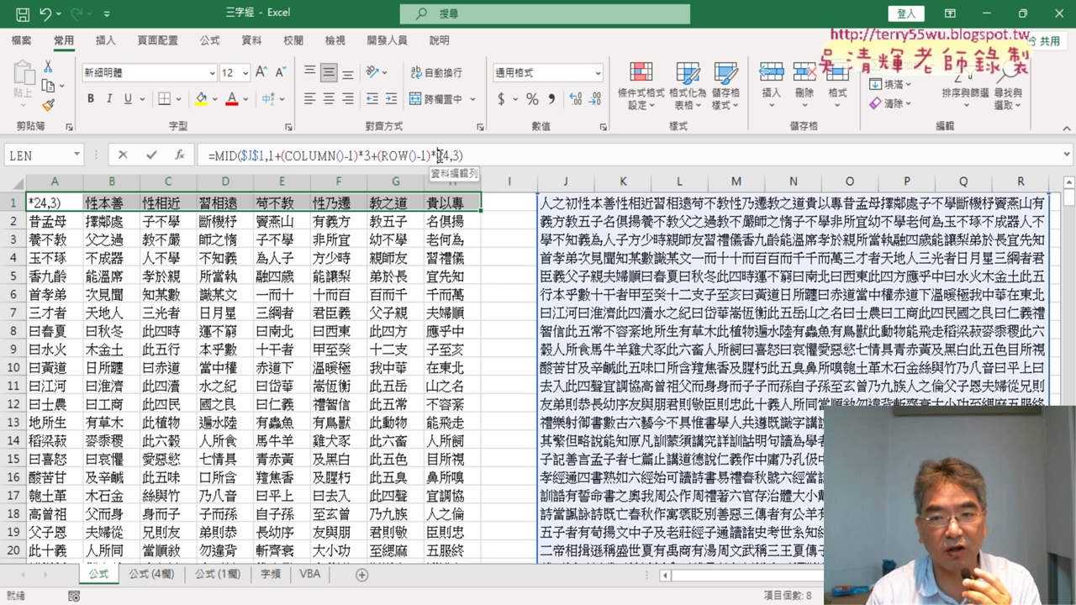
drag(436, 156, 450, 158)
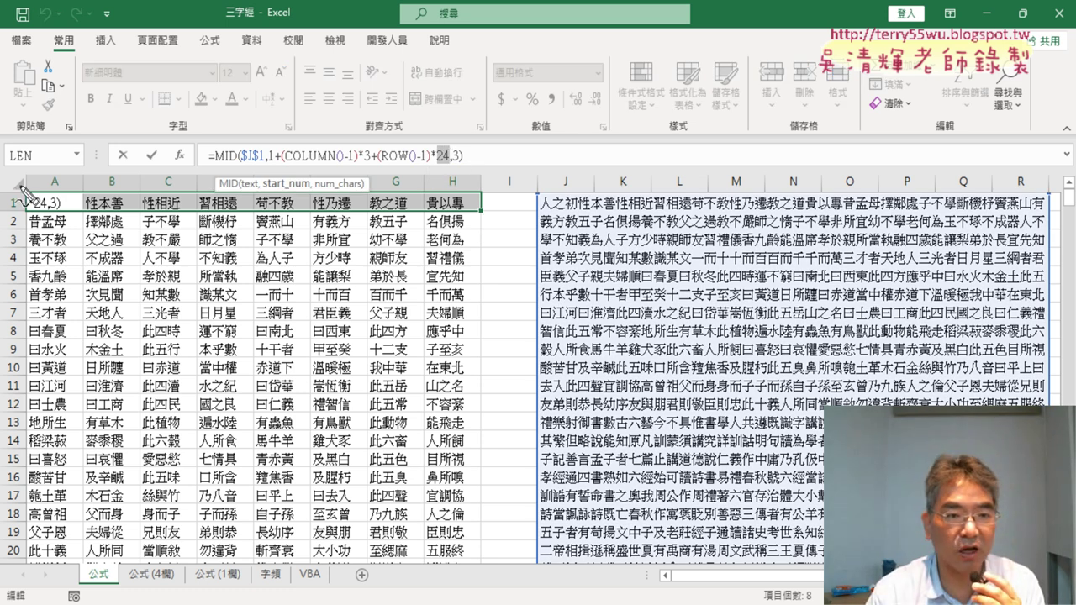
mouse_move(20, 210)
mouse_down()
mouse_move(130, 192)
mouse_move(481, 210)
mouse_up()
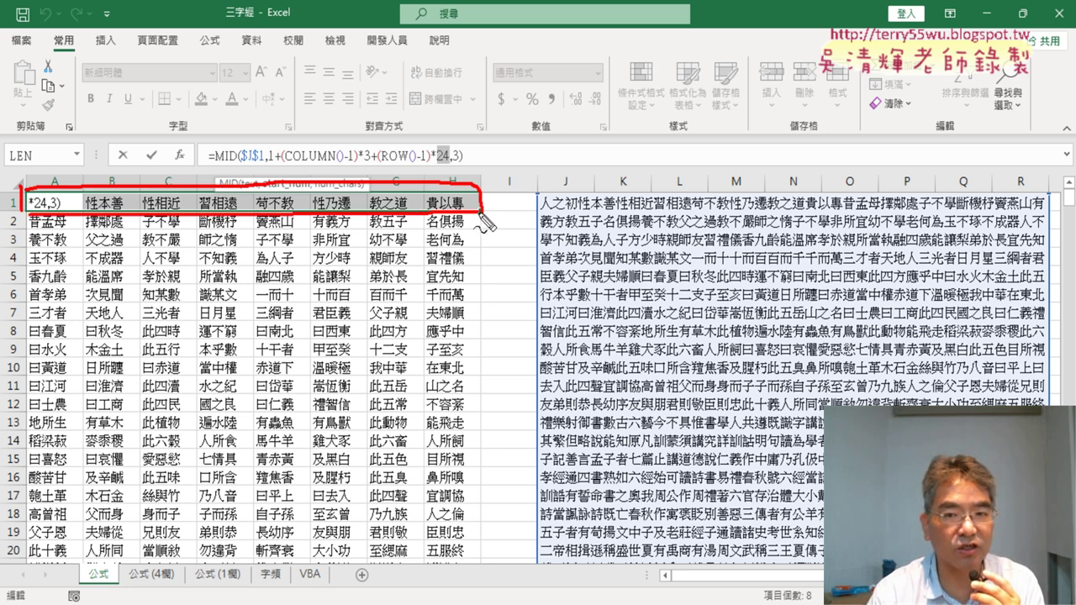
Write the on-screen note 8X3=24 explaining the row step
drag(252, 66, 246, 80)
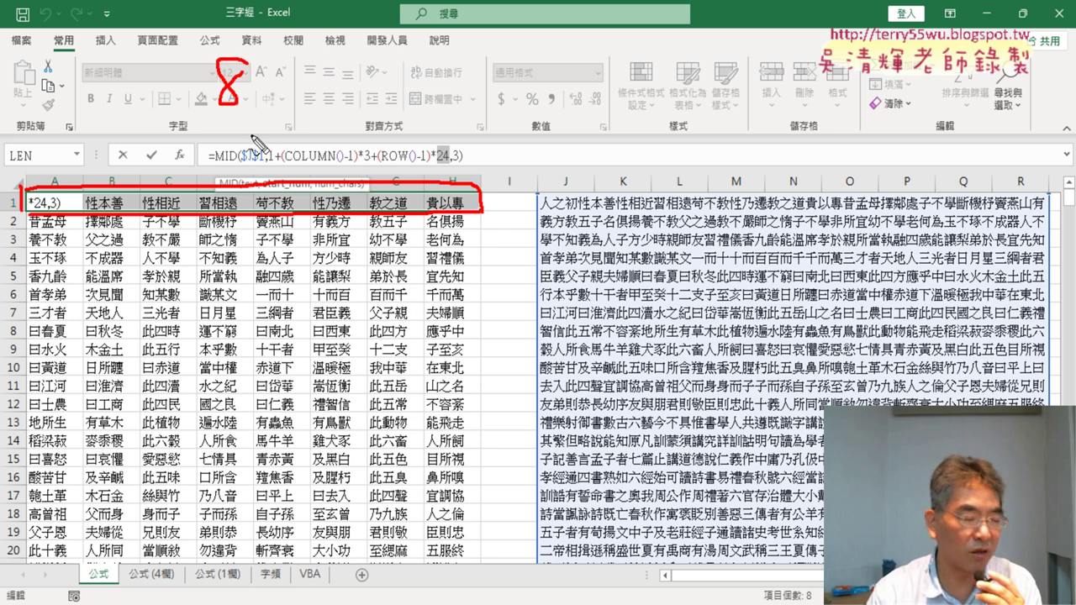
mouse_move(256, 63)
mouse_down()
mouse_move(288, 101)
mouse_move(253, 104)
mouse_up()
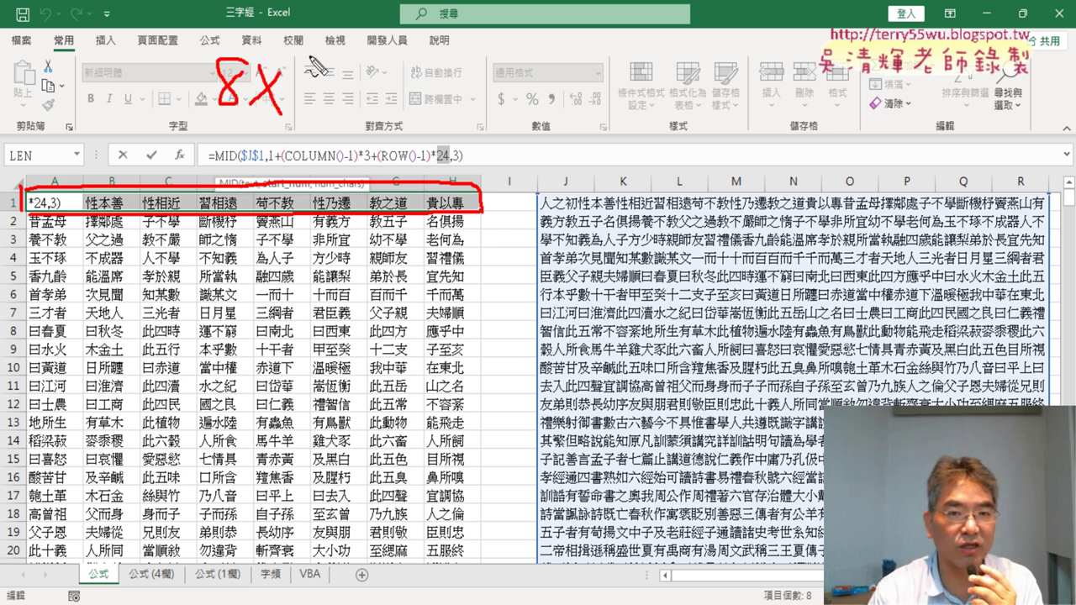
mouse_move(306, 64)
mouse_down()
mouse_move(311, 103)
mouse_move(383, 74)
mouse_move(385, 94)
mouse_up()
drag(416, 59, 458, 107)
drag(477, 52, 486, 106)
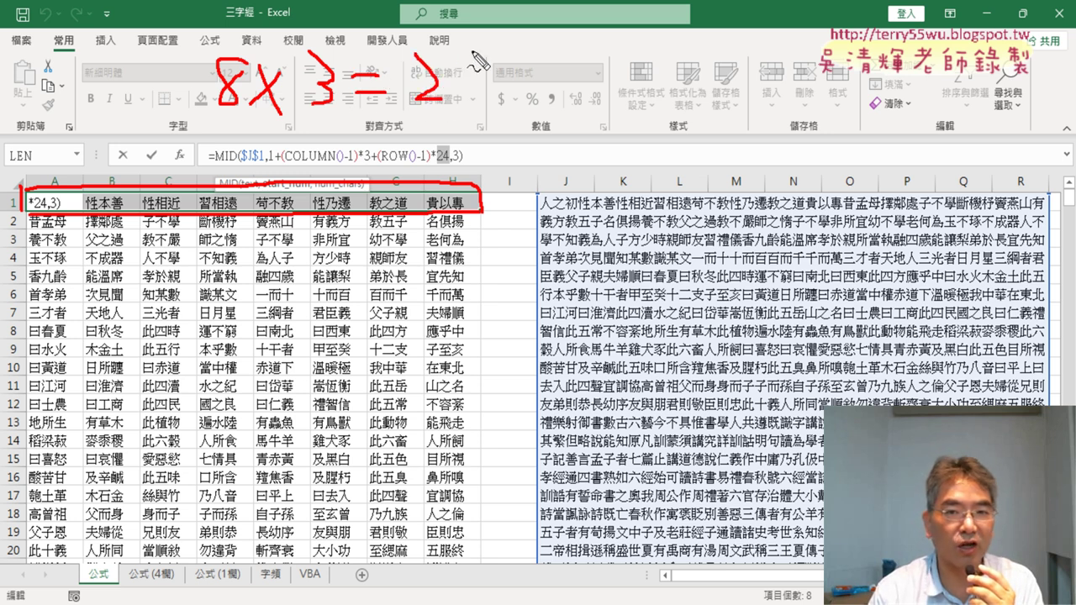
drag(464, 52, 462, 106)
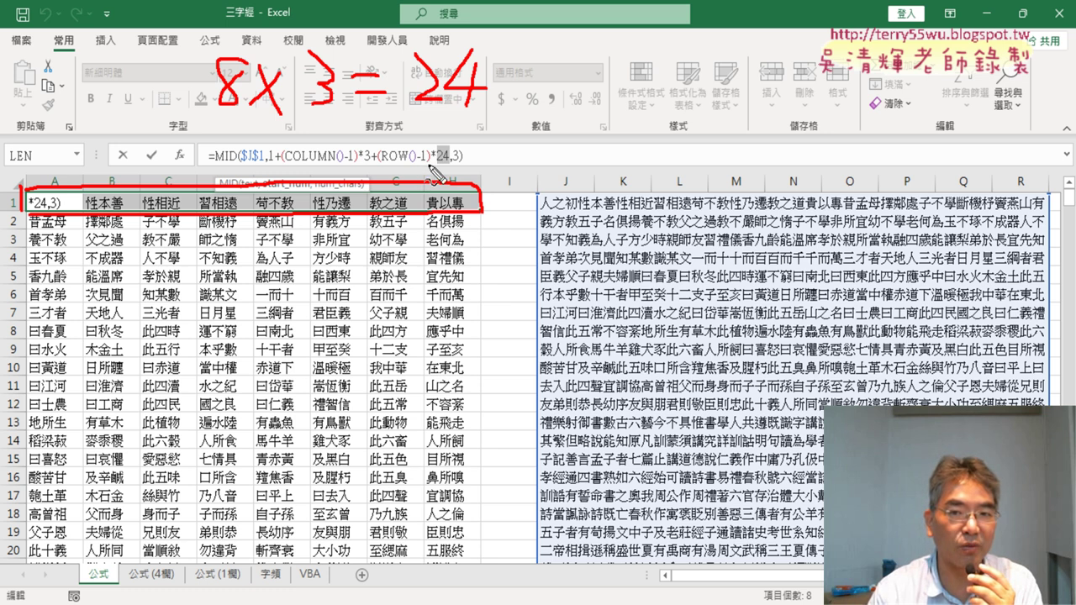
drag(431, 166, 451, 163)
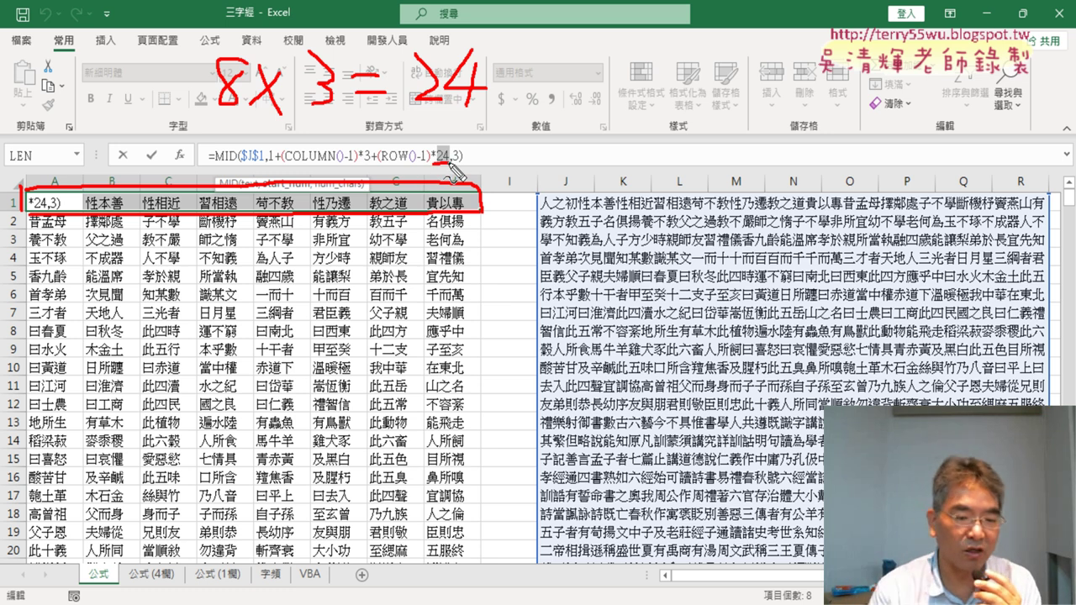
key(Escape)
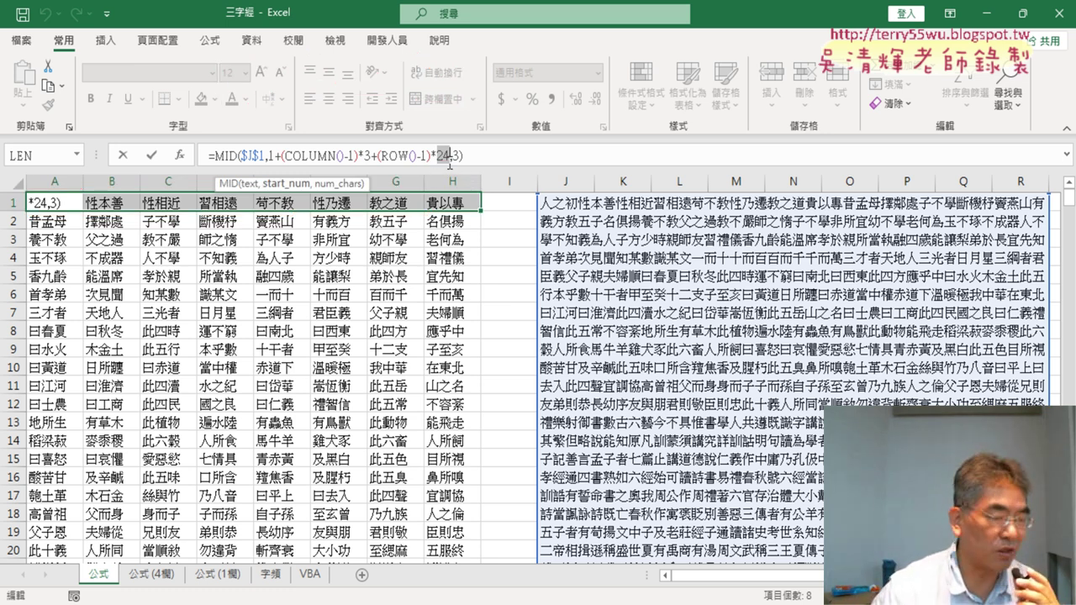
Abandon the accidental formula edit and return to the 字頻 sheet
click(274, 577)
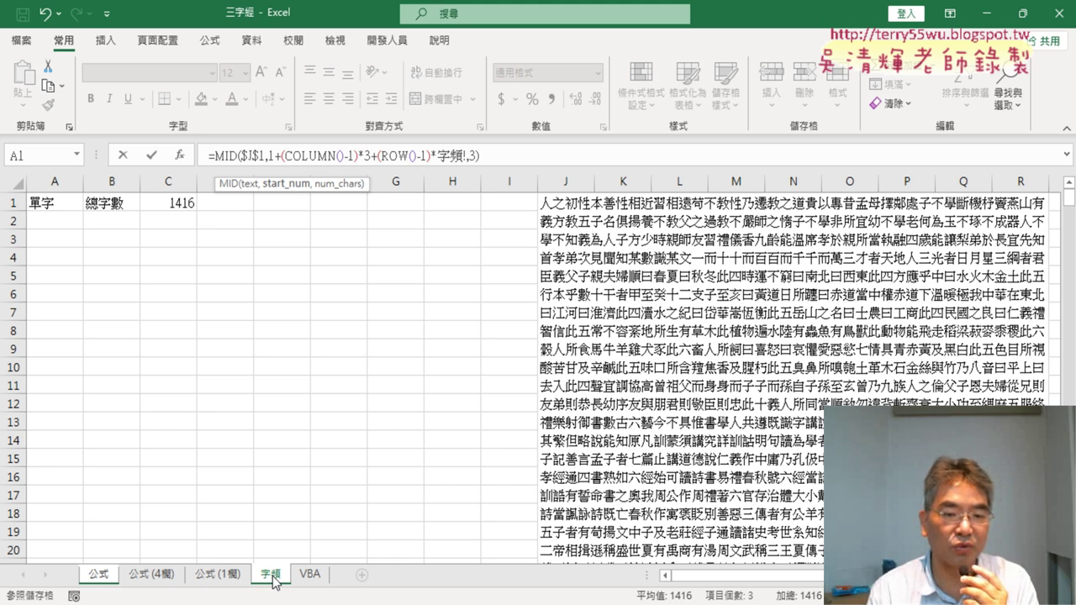
click(174, 576)
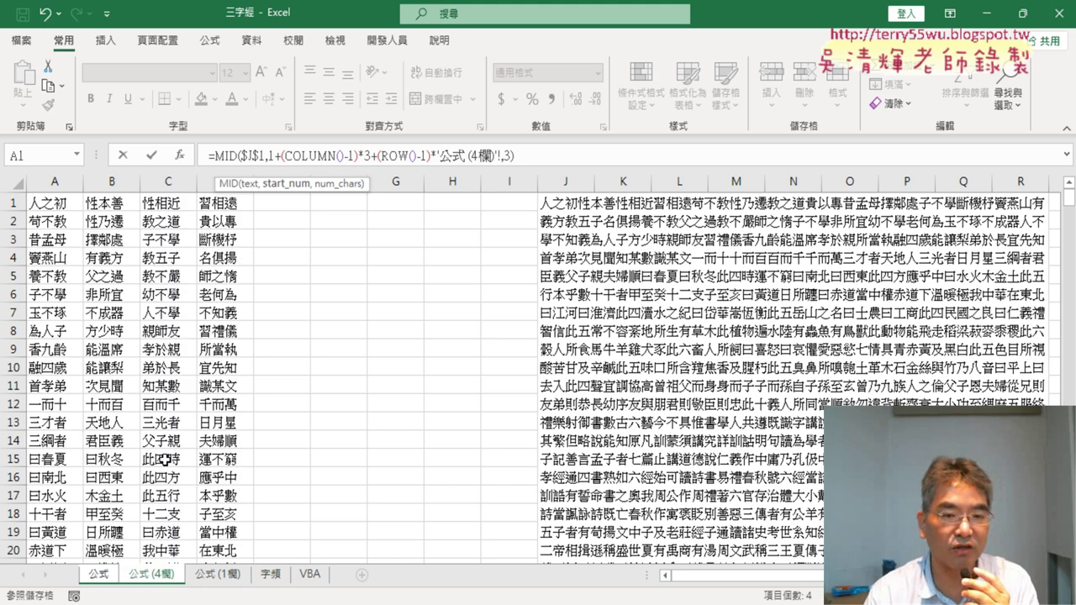
click(69, 203)
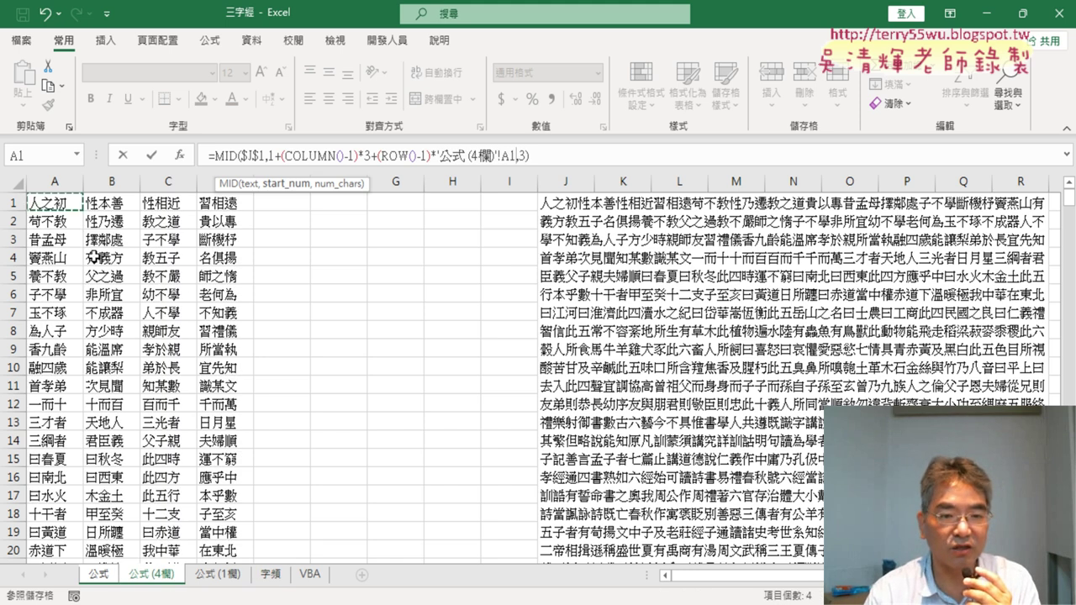
click(124, 162)
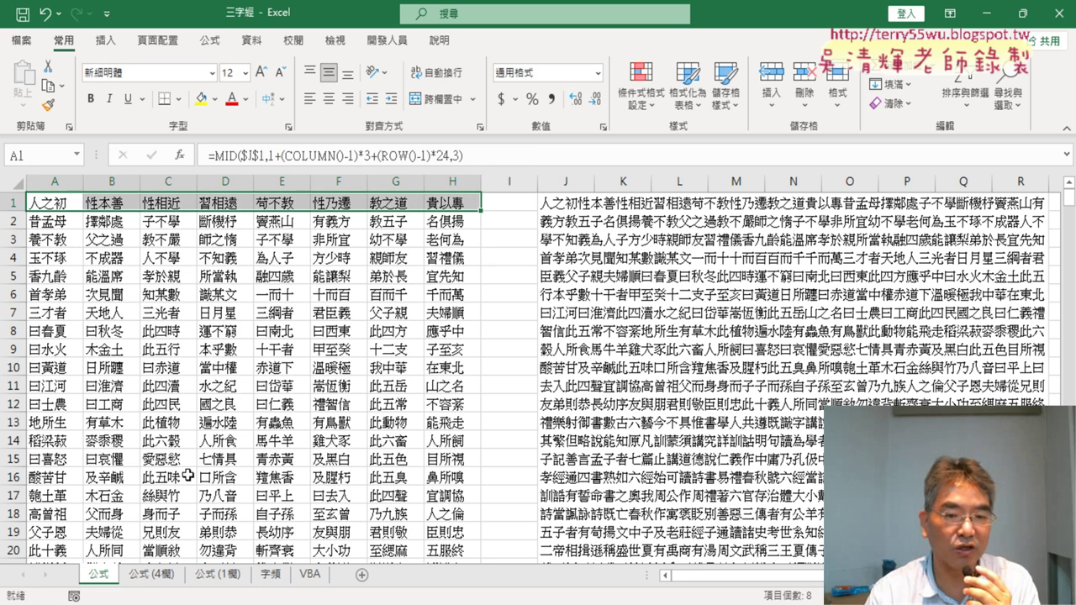
click(276, 577)
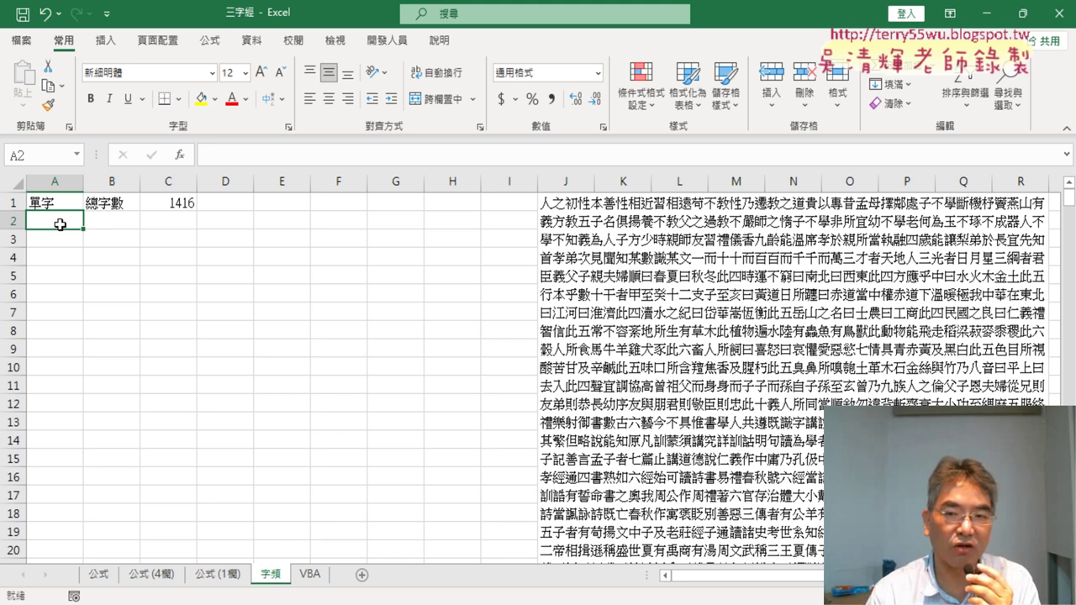
Insert =MID(J1,1,1) into A2 via Insert Function so it shows 人
click(182, 157)
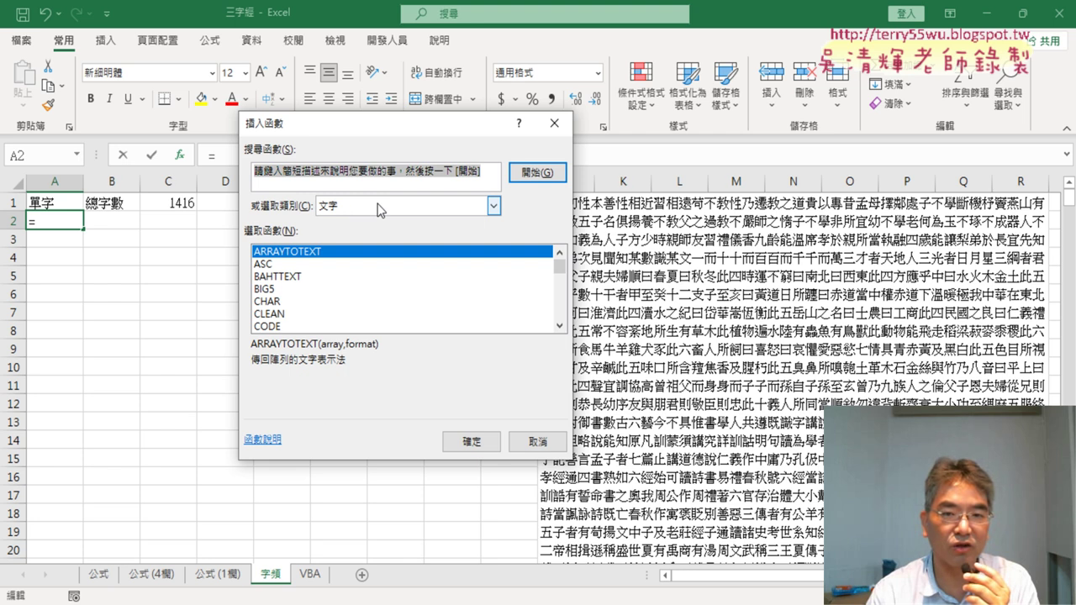
drag(559, 328, 562, 329)
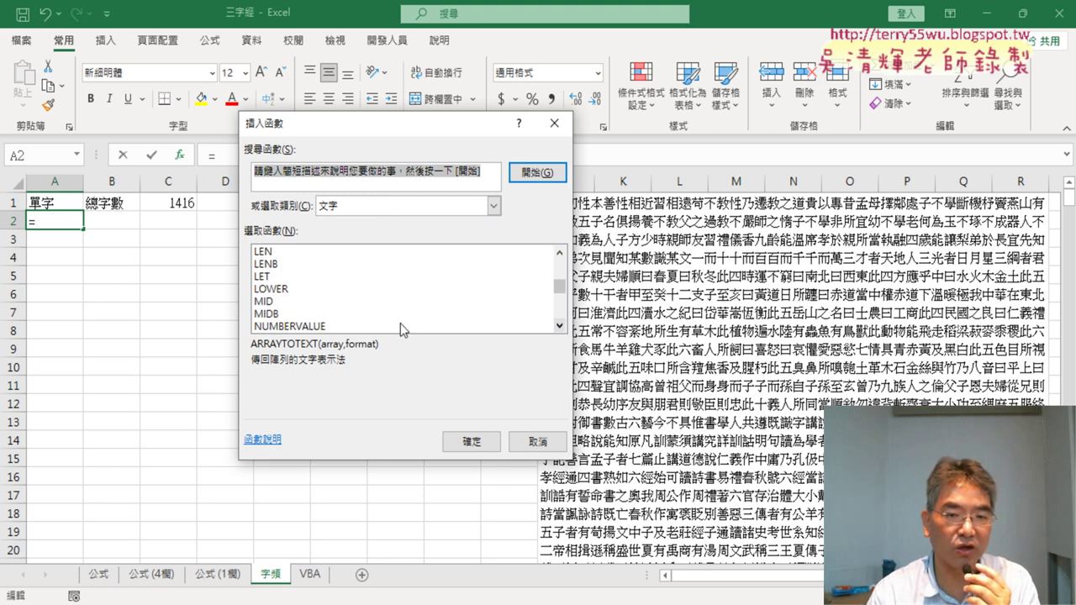
double_click(311, 300)
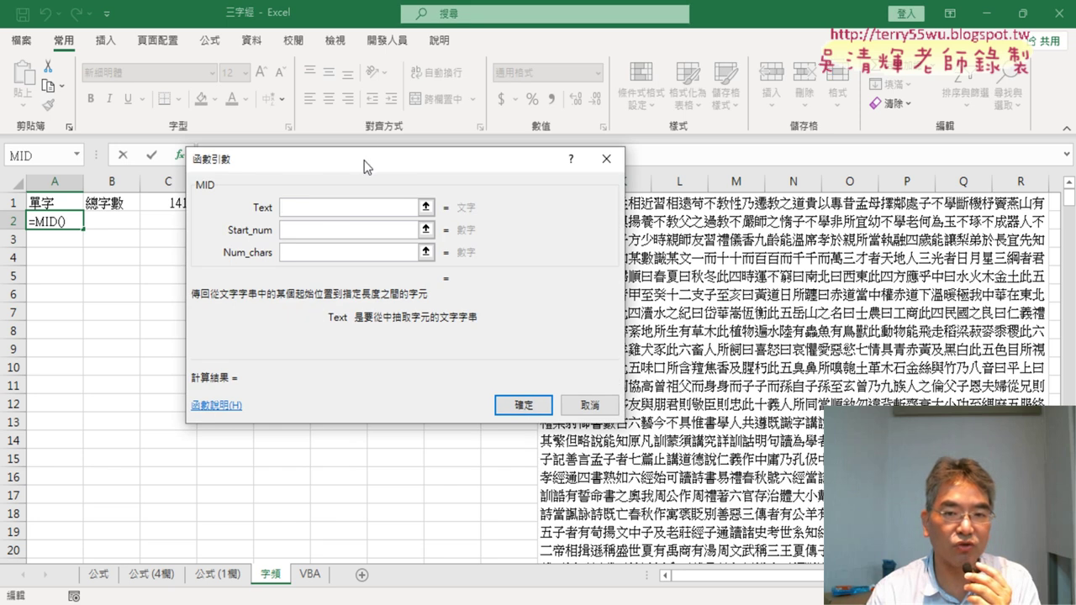
drag(365, 157, 204, 261)
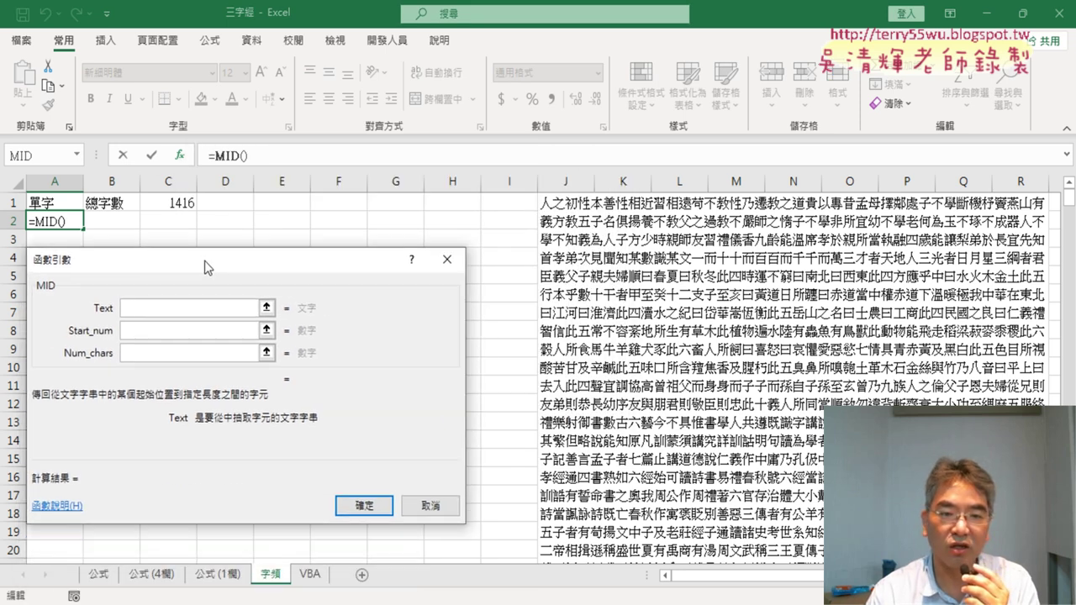
click(662, 311)
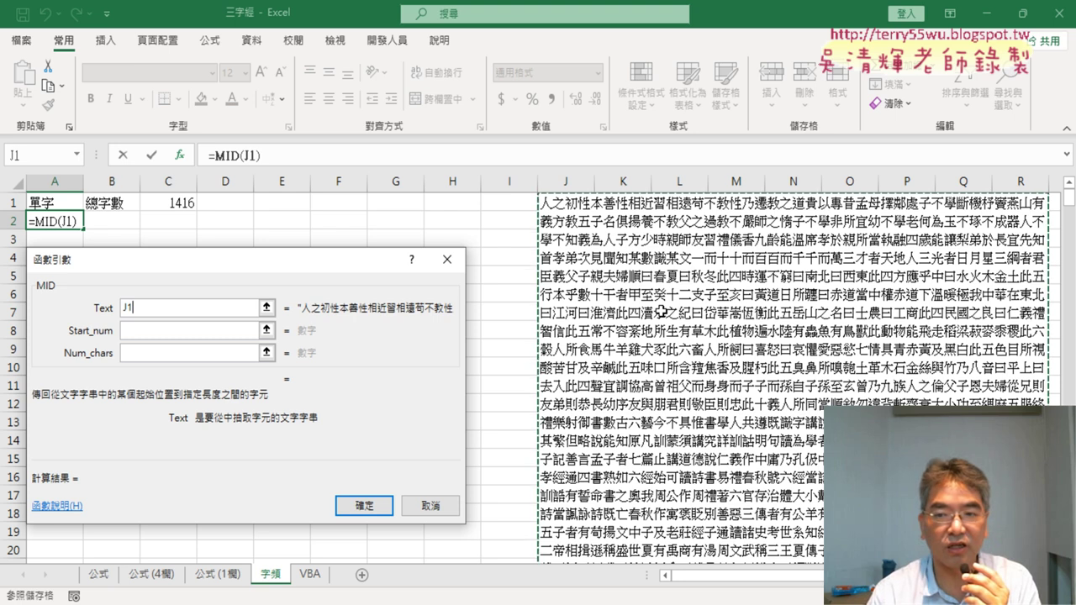
click(181, 333)
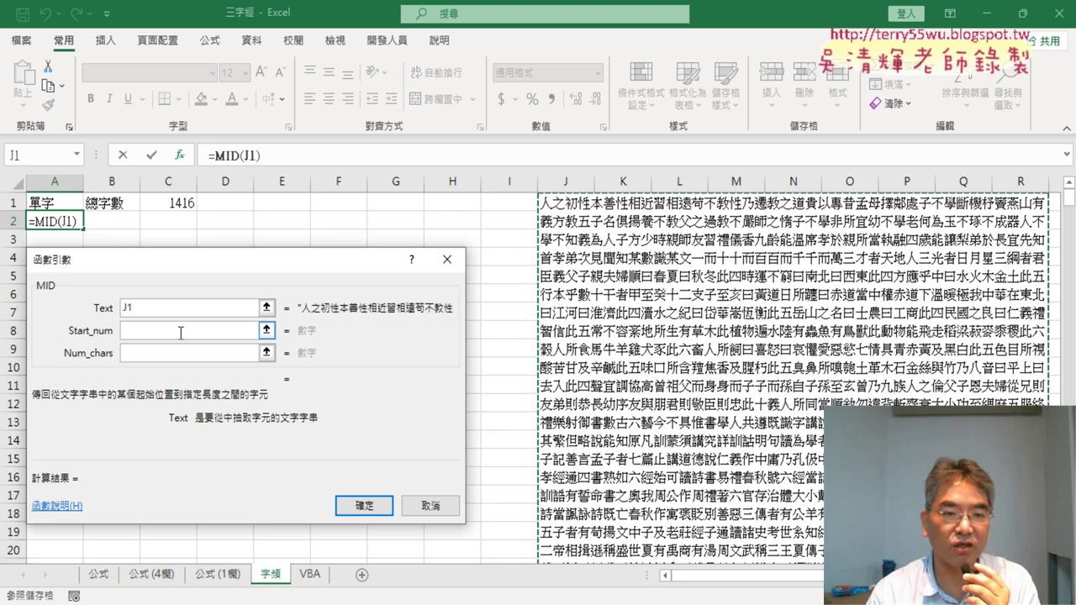
click(181, 333)
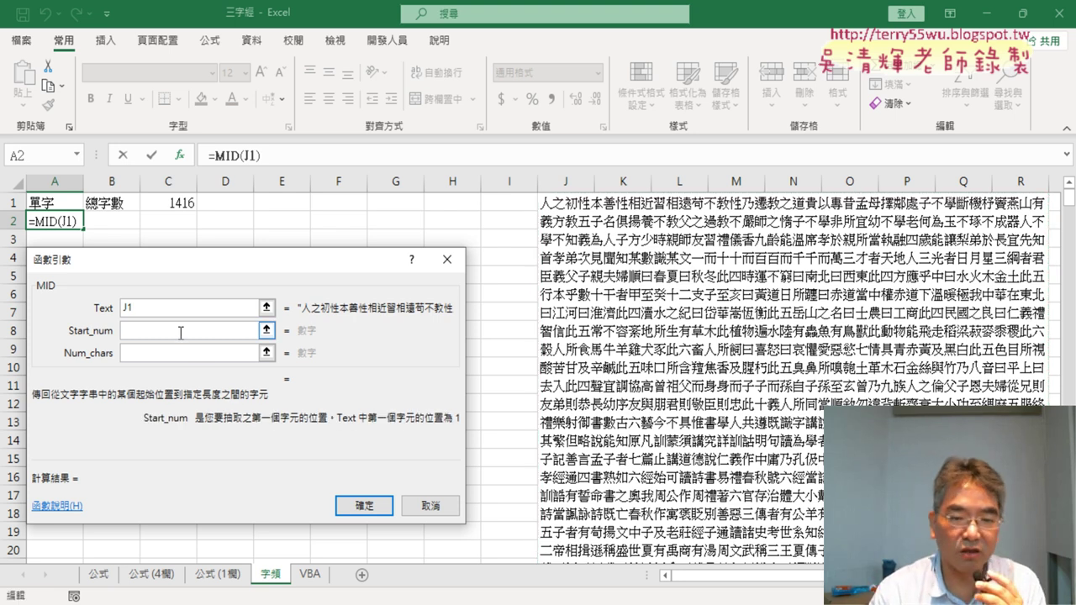
text(1)
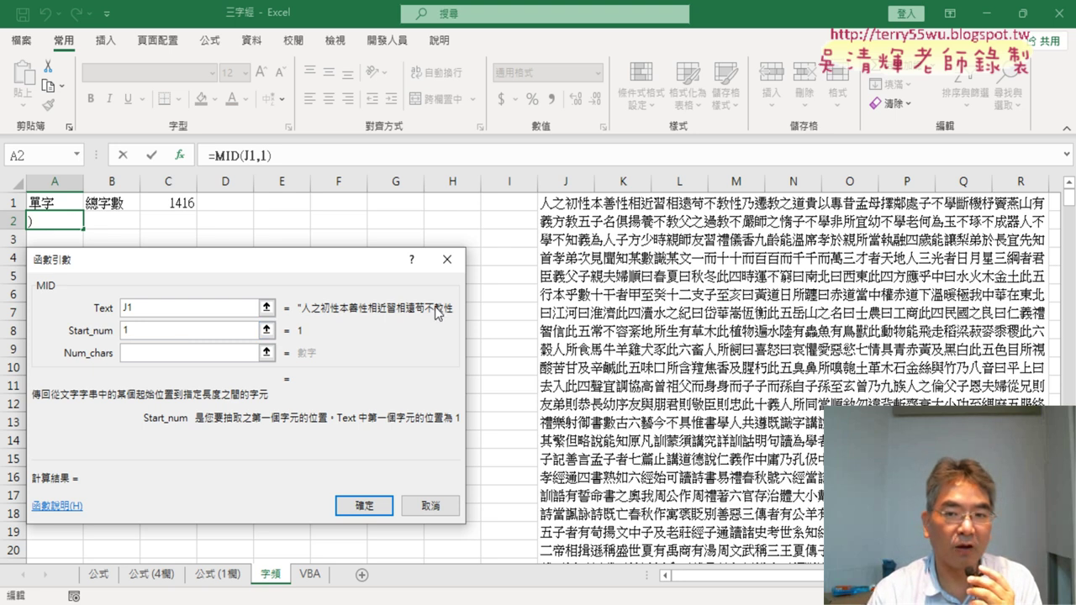
click(137, 354)
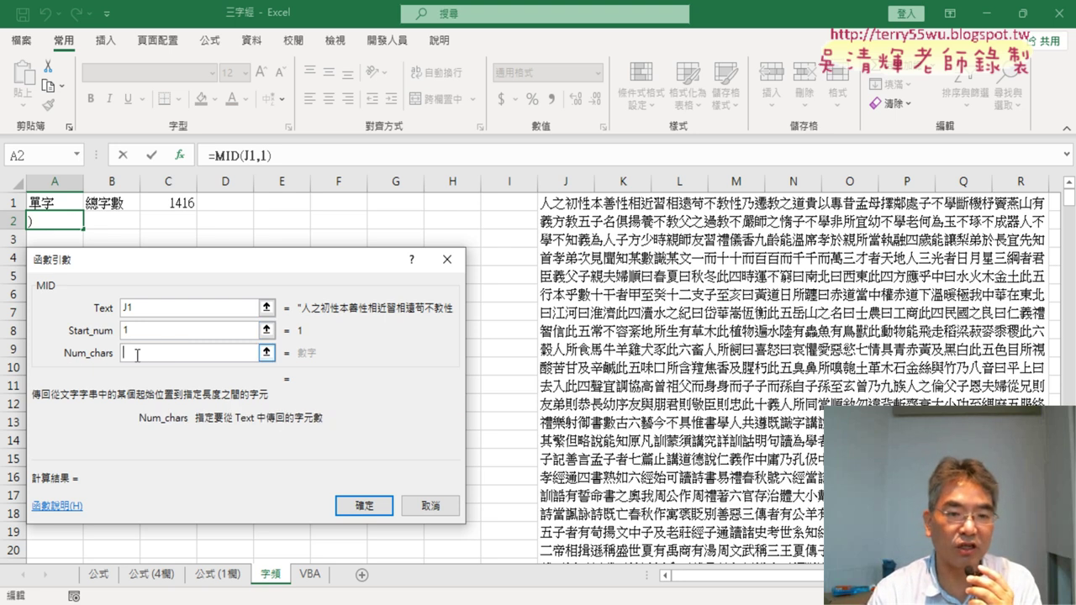
text(1)
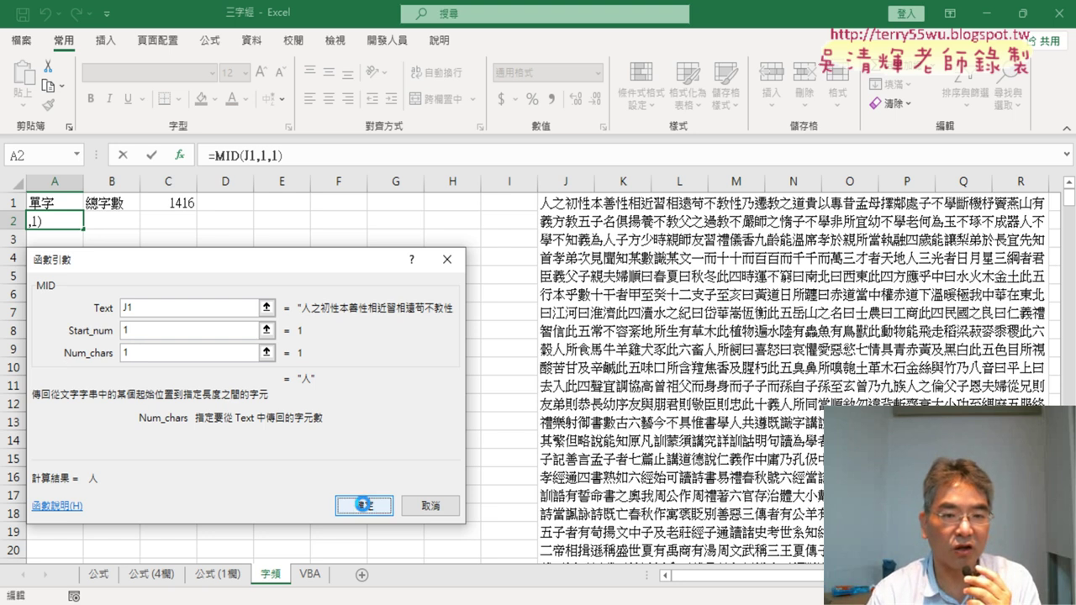
click(364, 506)
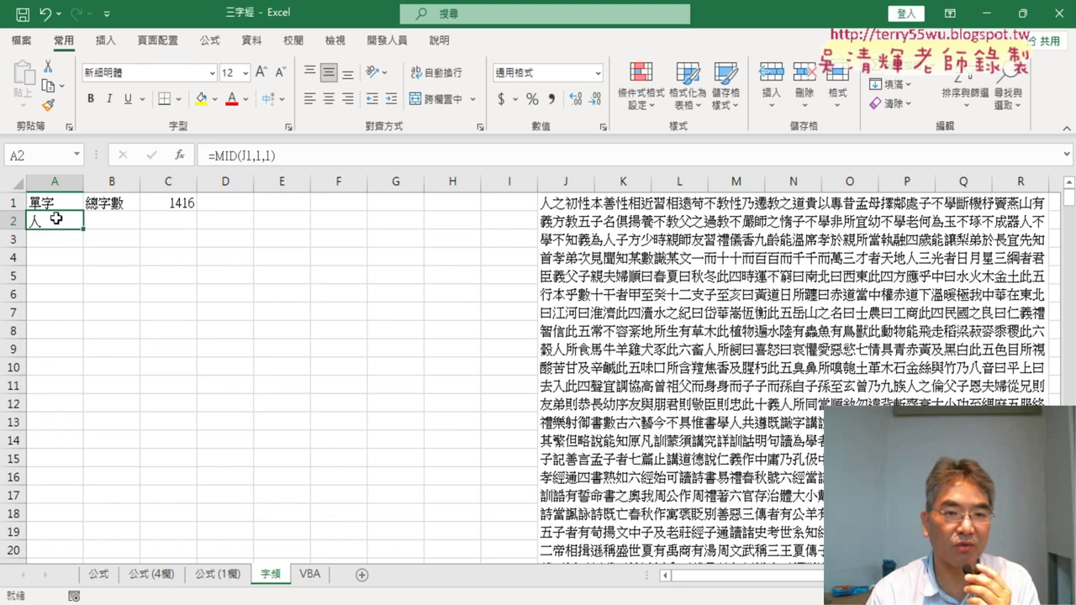
Copy the =MID(J1,1,1) formula from A2 and paste it into A3
click(275, 156)
drag(275, 155, 208, 156)
right_click(244, 153)
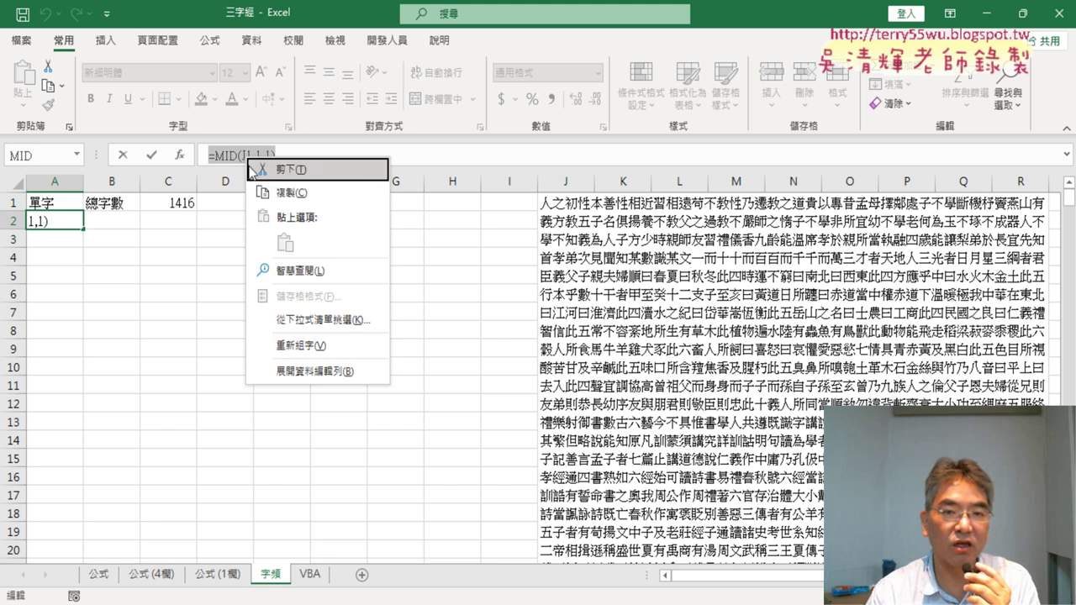
click(269, 193)
click(151, 154)
click(54, 239)
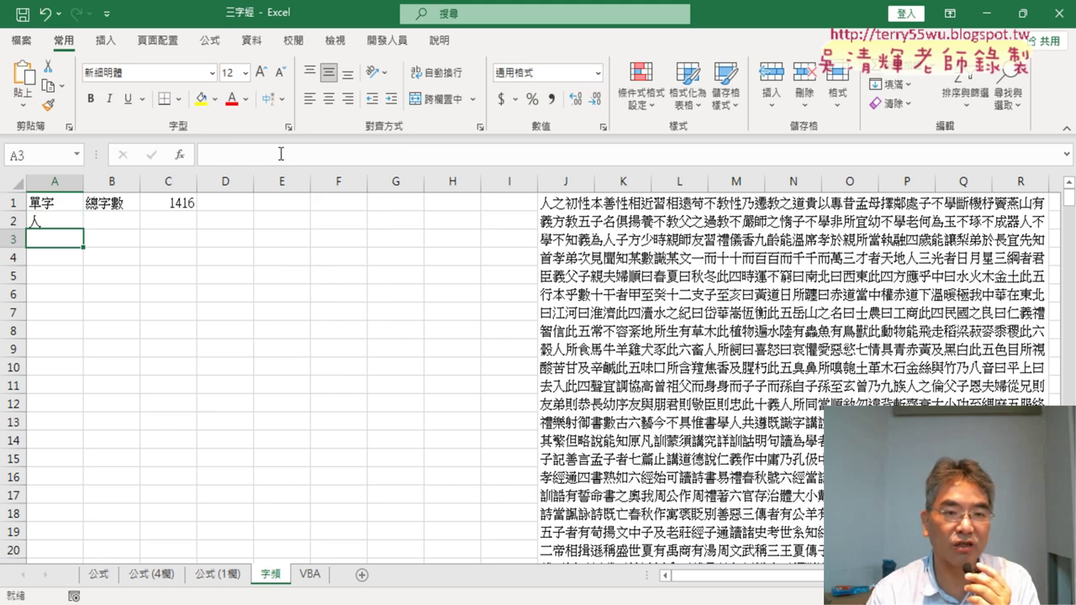
right_click(272, 156)
click(310, 243)
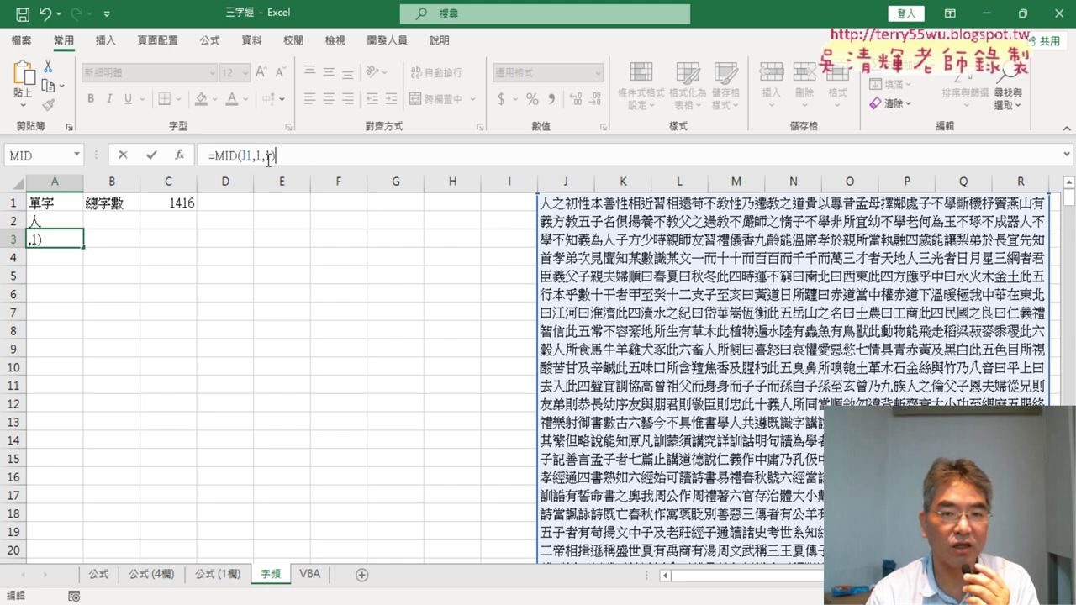
Change A3's Start_num to 2 so the cell shows 之
double_click(260, 155)
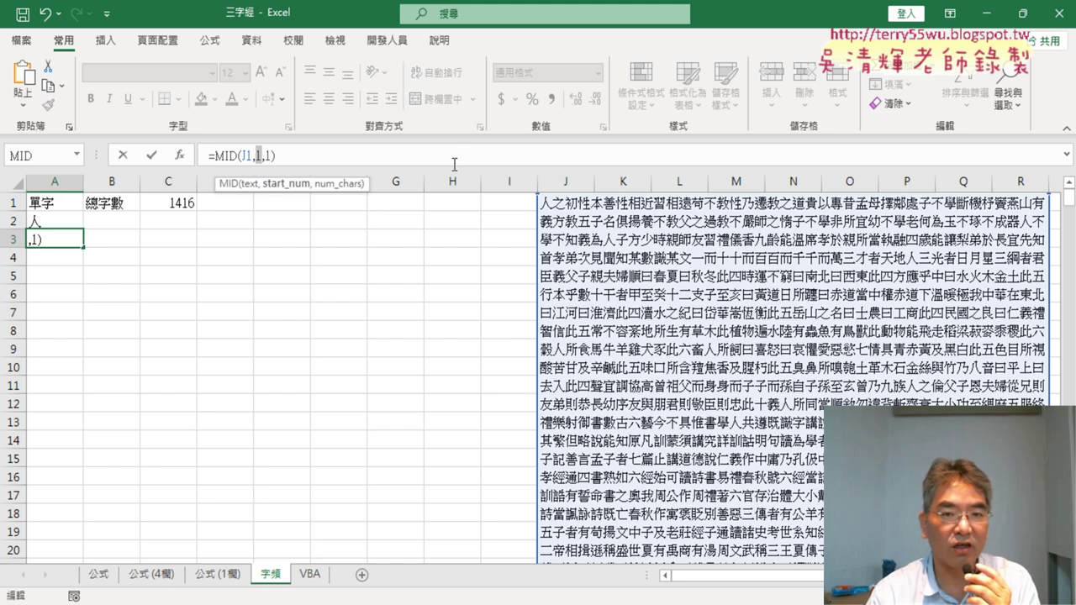
click(180, 155)
click(149, 334)
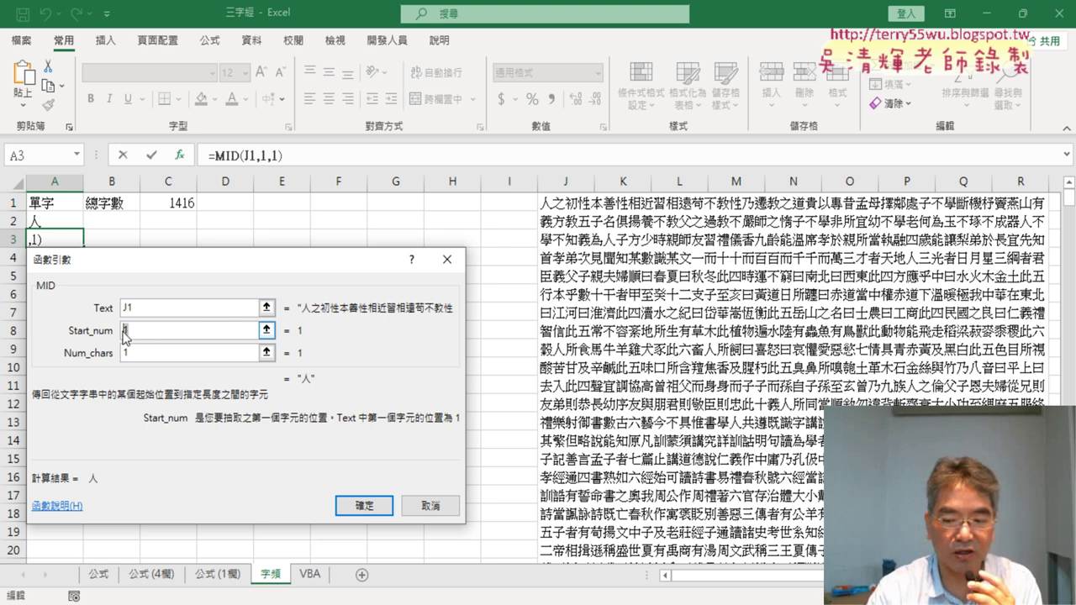
text(2)
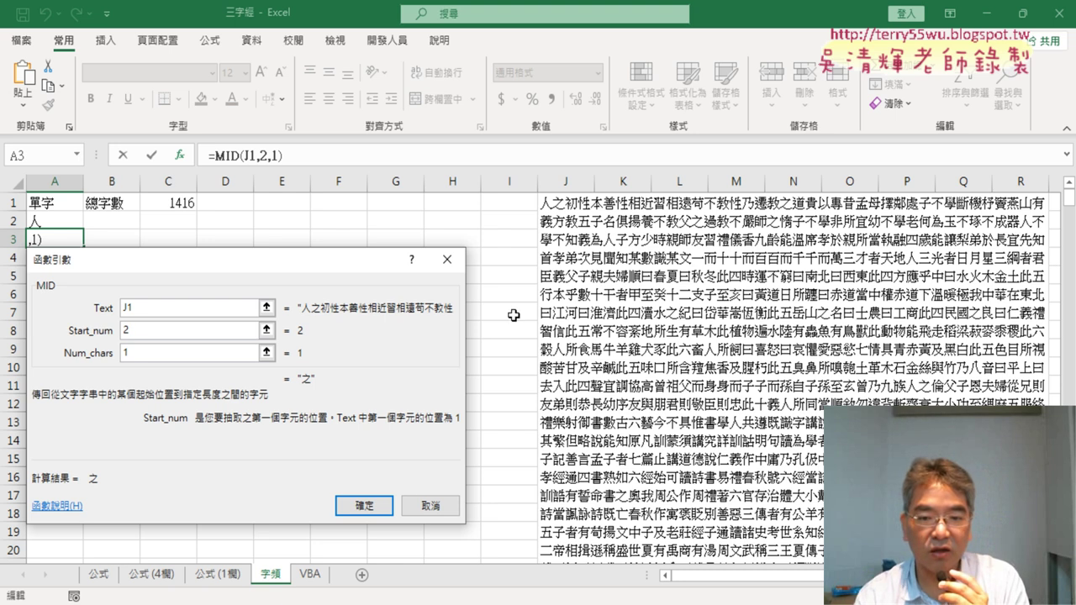
click(365, 505)
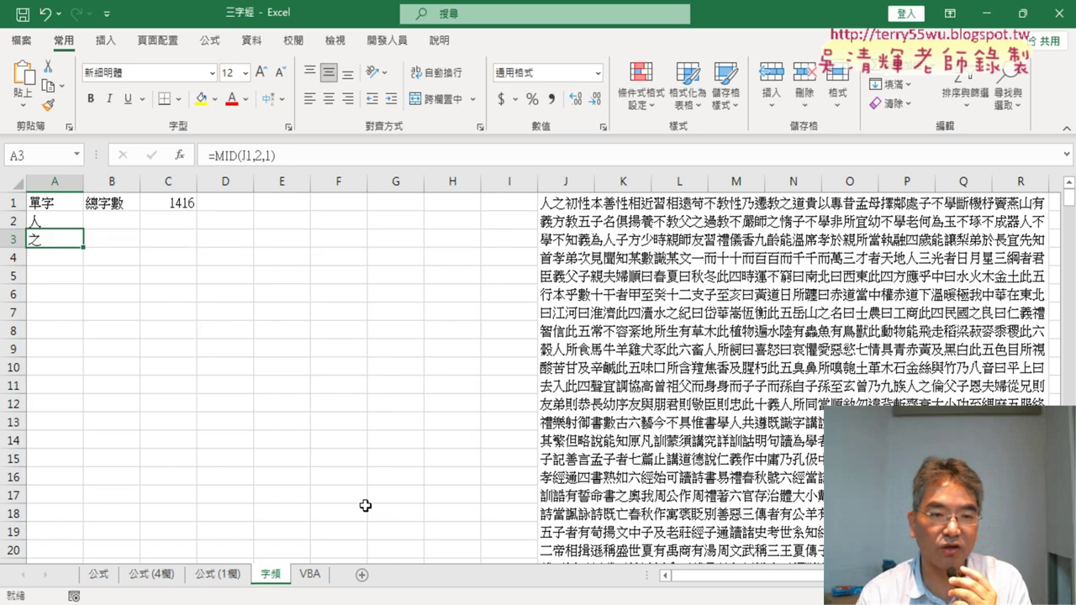
Select A2:A3, then reopen A2's formula at its starting-position number
drag(55, 221, 55, 239)
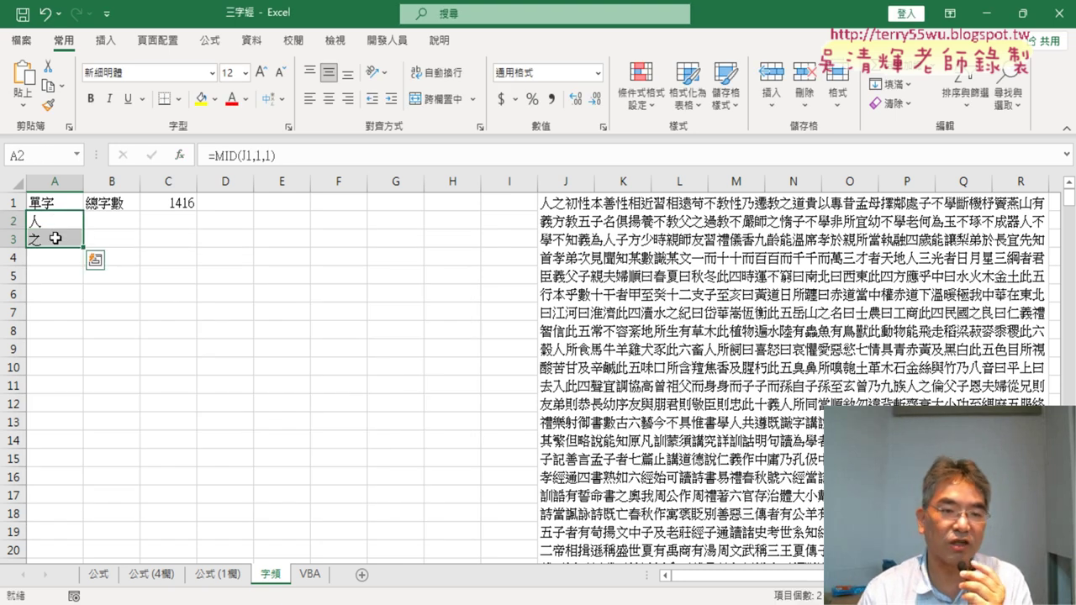
click(64, 223)
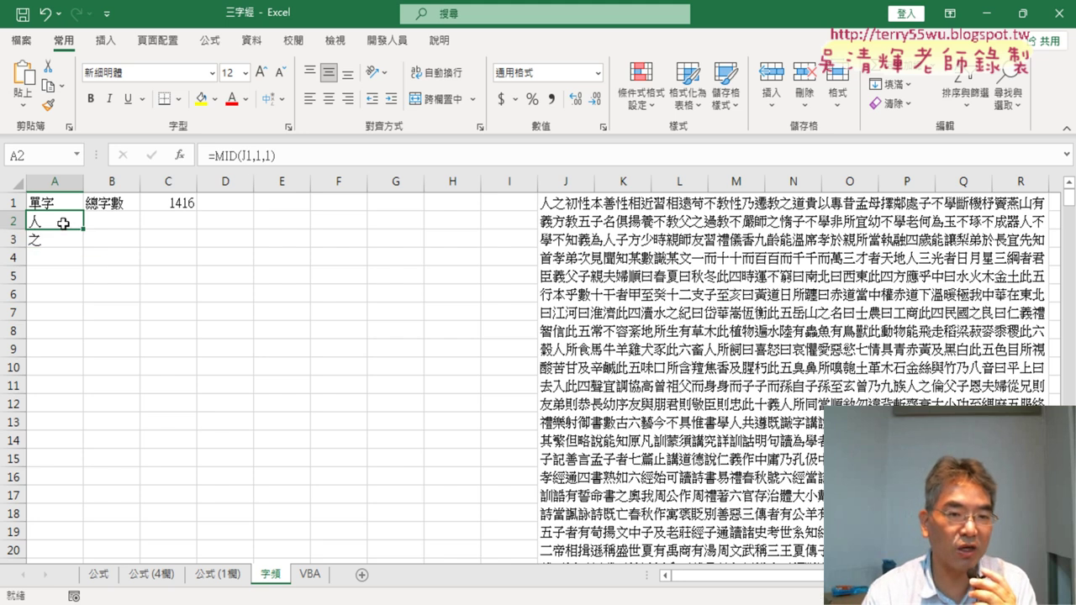
click(256, 157)
click(261, 156)
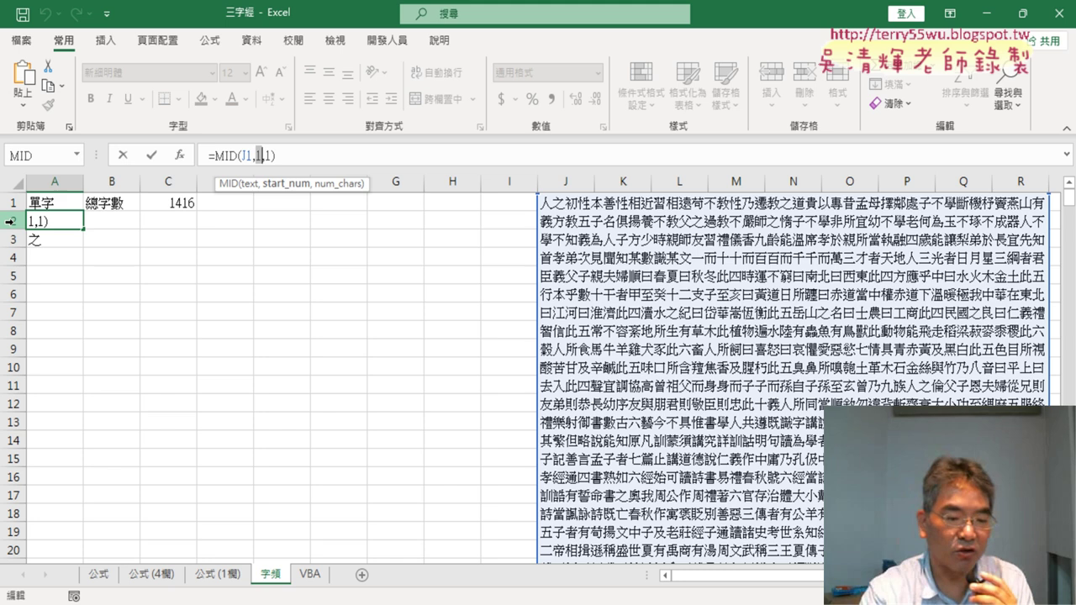
Clear the old characters from A2 and A3
key(ctrl+Return)
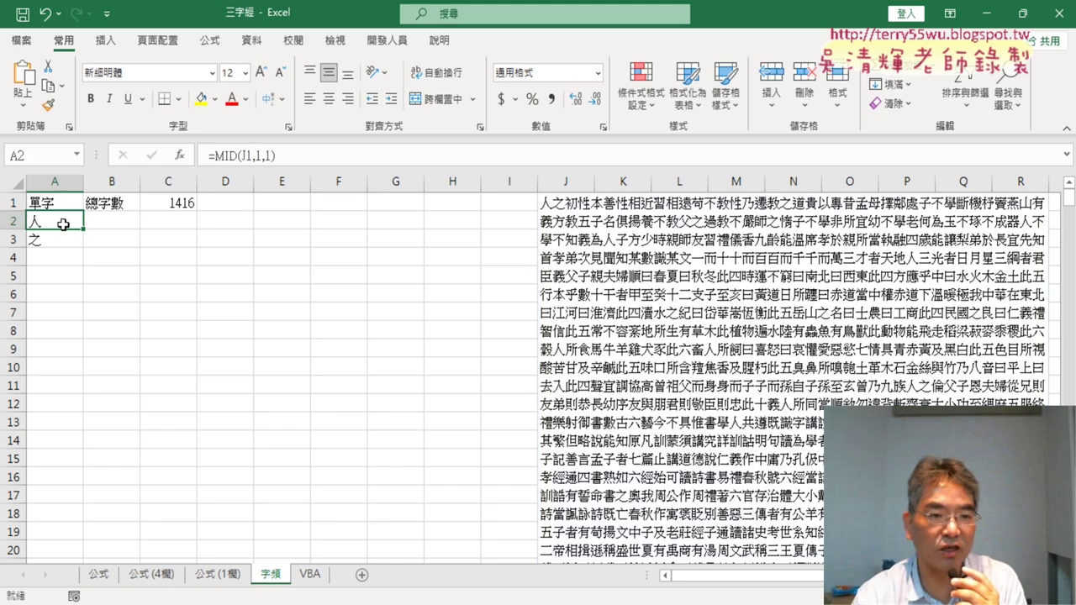
drag(63, 224, 65, 239)
key(Delete)
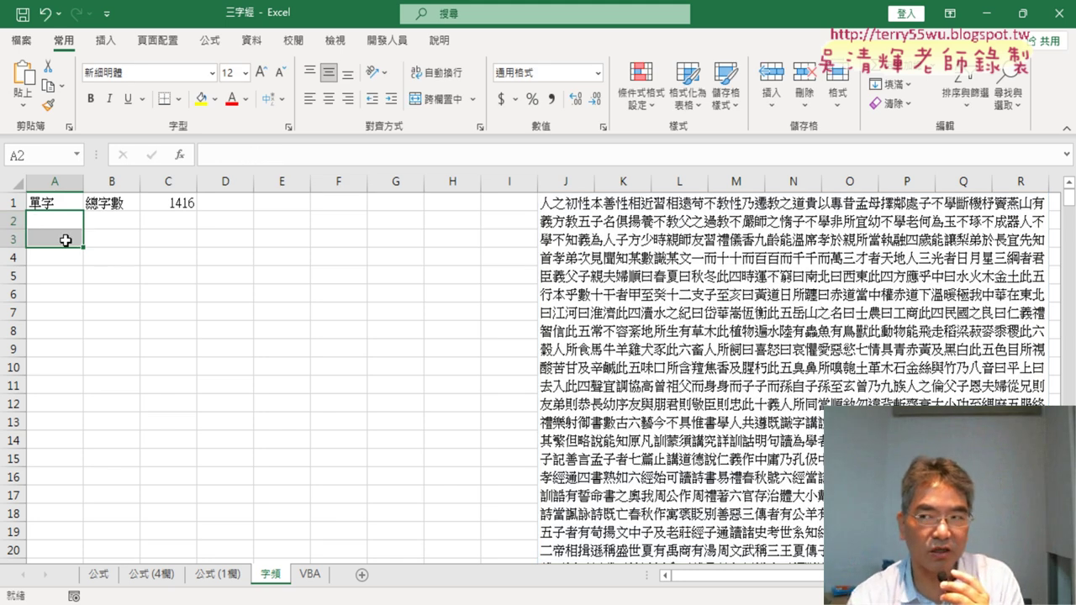
Insert the ROW function into A2 from the Lookup & Reference category
click(69, 221)
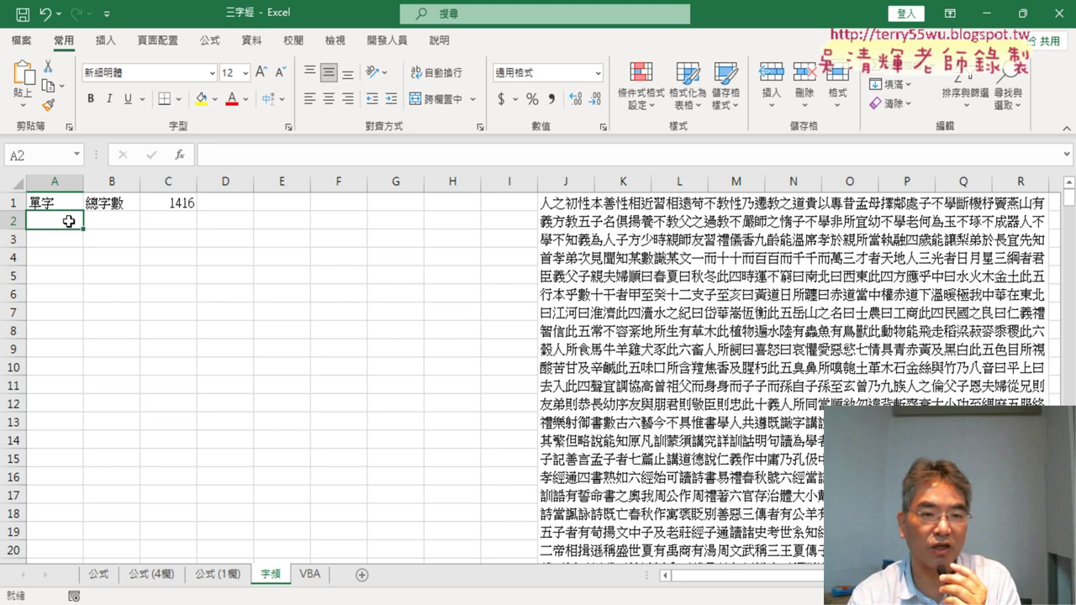
click(179, 155)
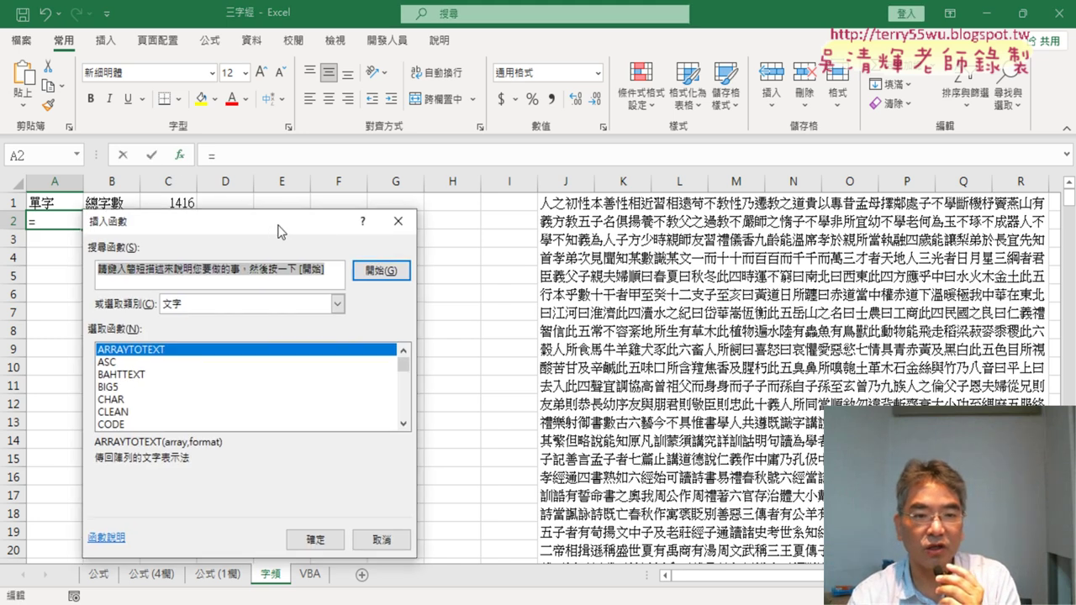
click(496, 178)
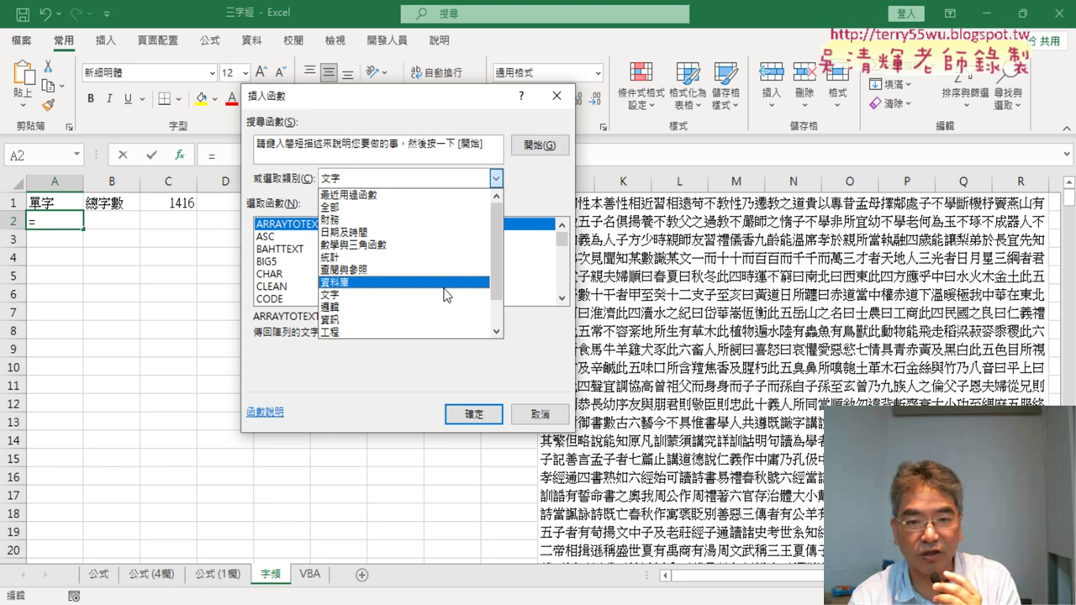
click(450, 270)
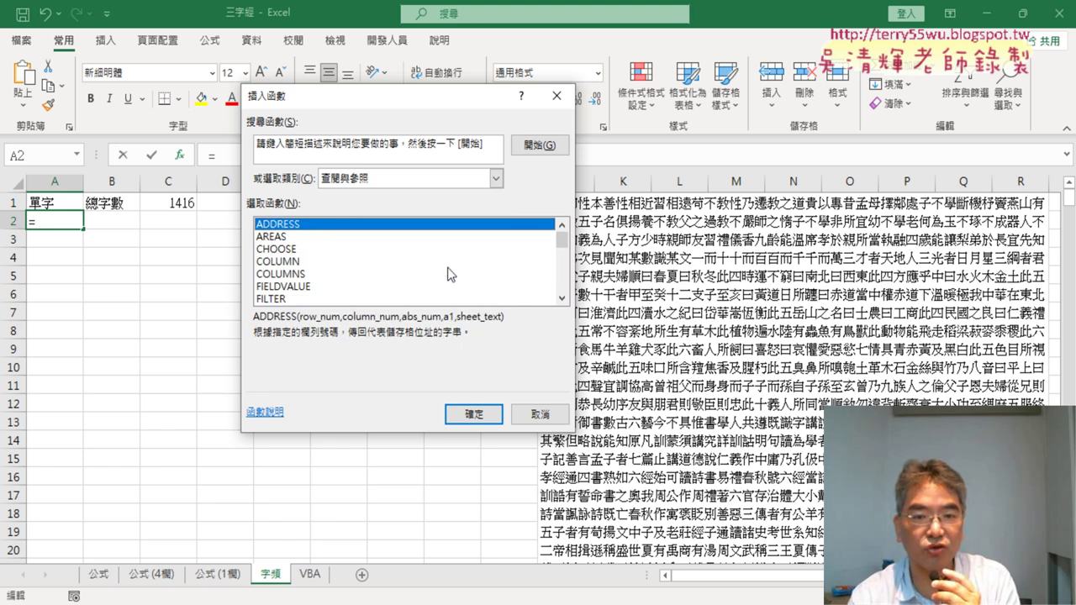
click(562, 298)
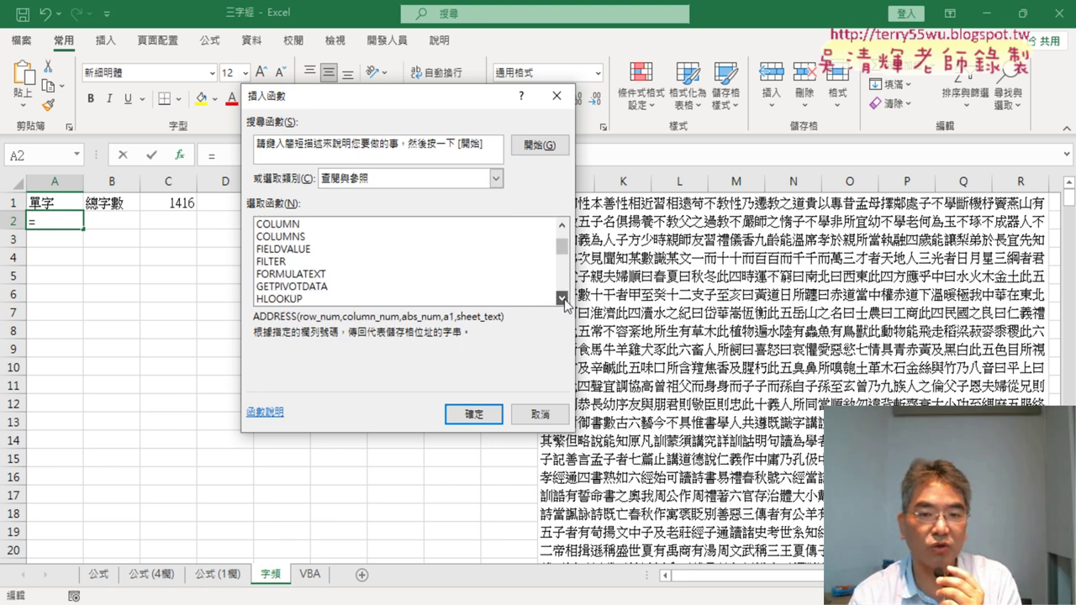
click(562, 297)
click(562, 298)
click(562, 298)
click(561, 297)
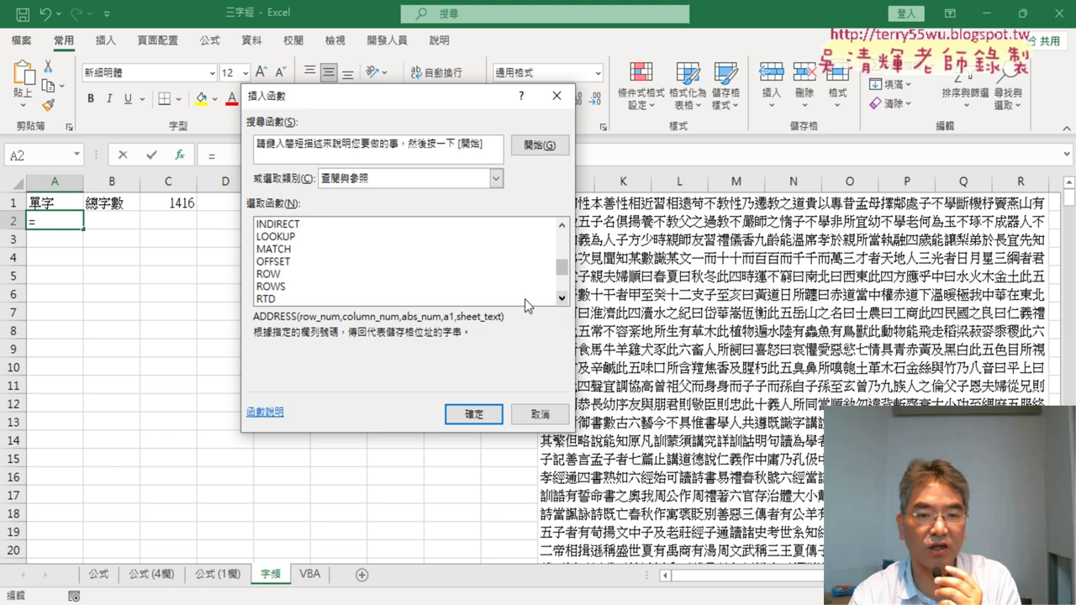
click(327, 274)
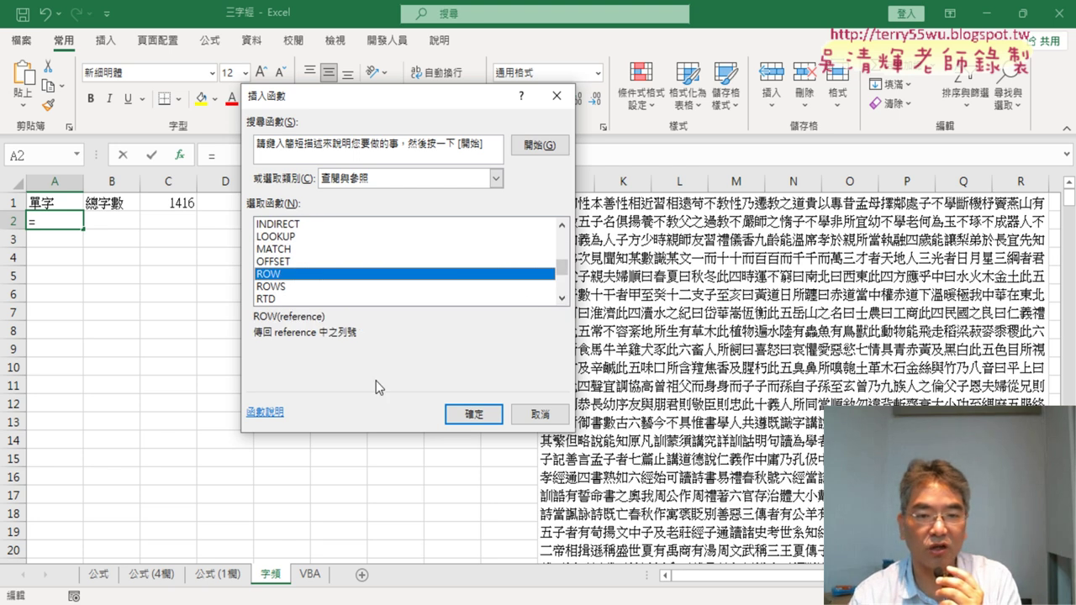
click(473, 413)
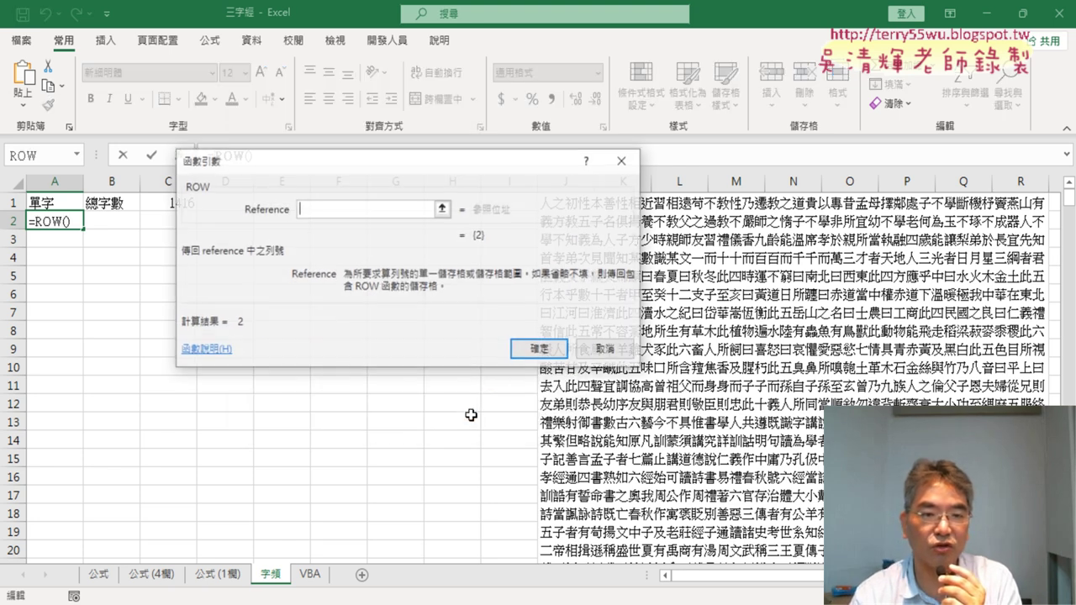
click(540, 351)
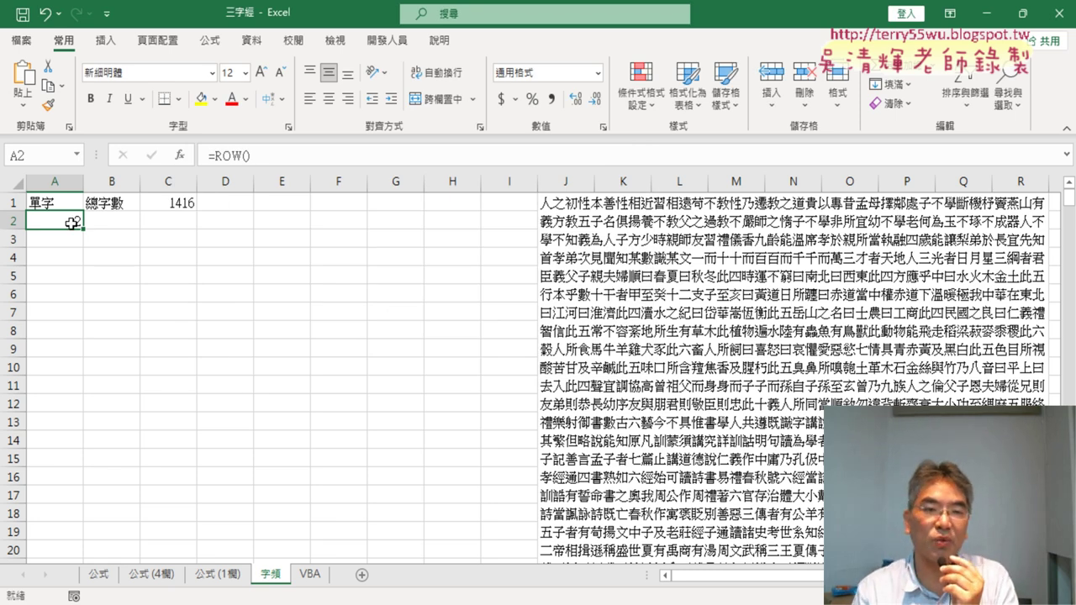
Make A2 =ROW()-1 and fill it down to A11, numbering 1 to 10
click(266, 164)
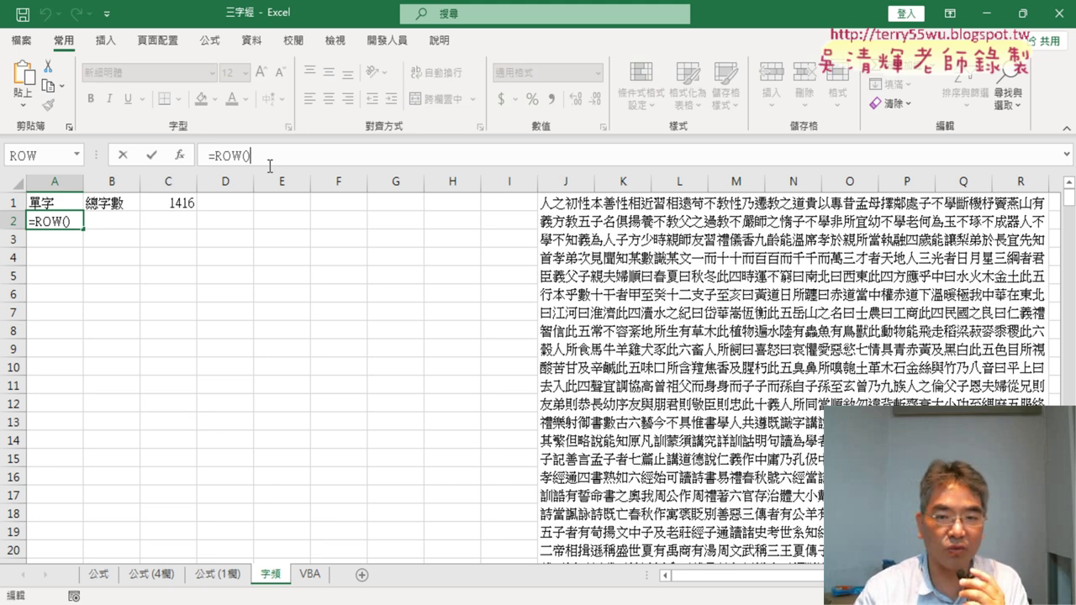
text(-1)
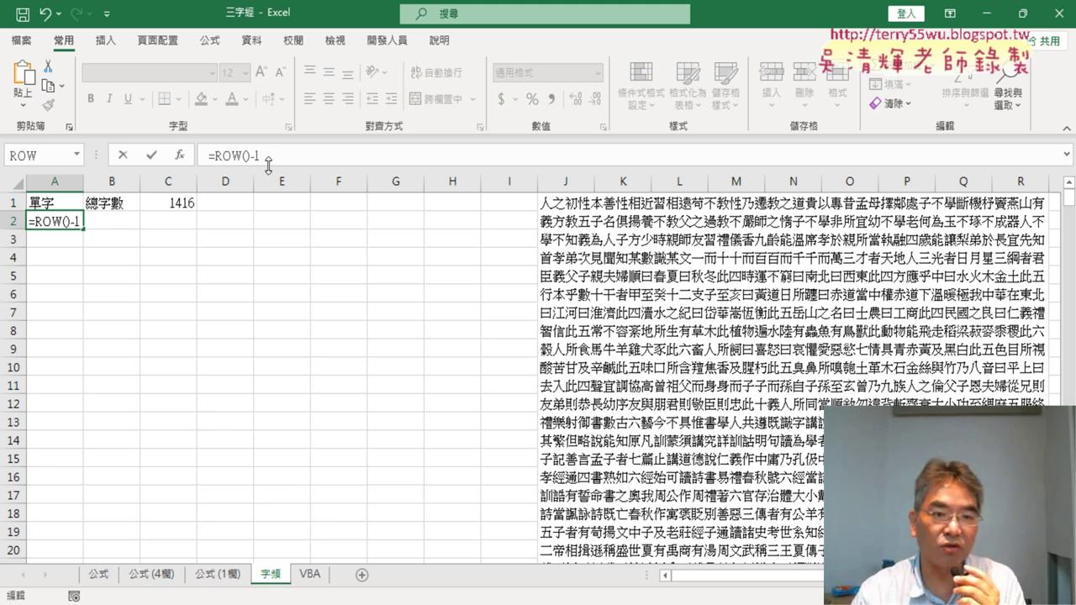
click(151, 155)
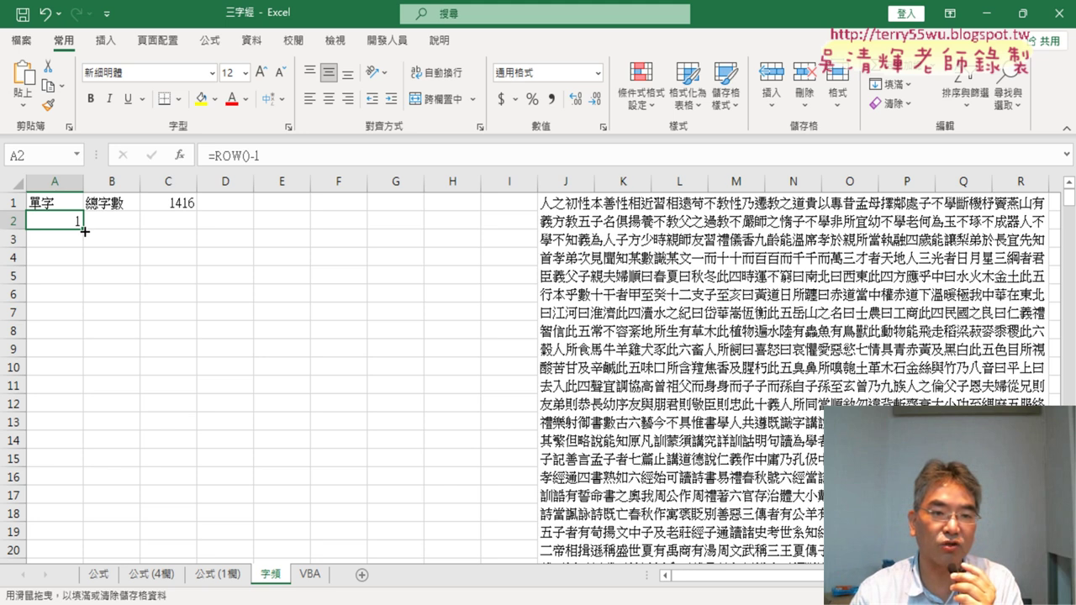
drag(84, 228, 84, 387)
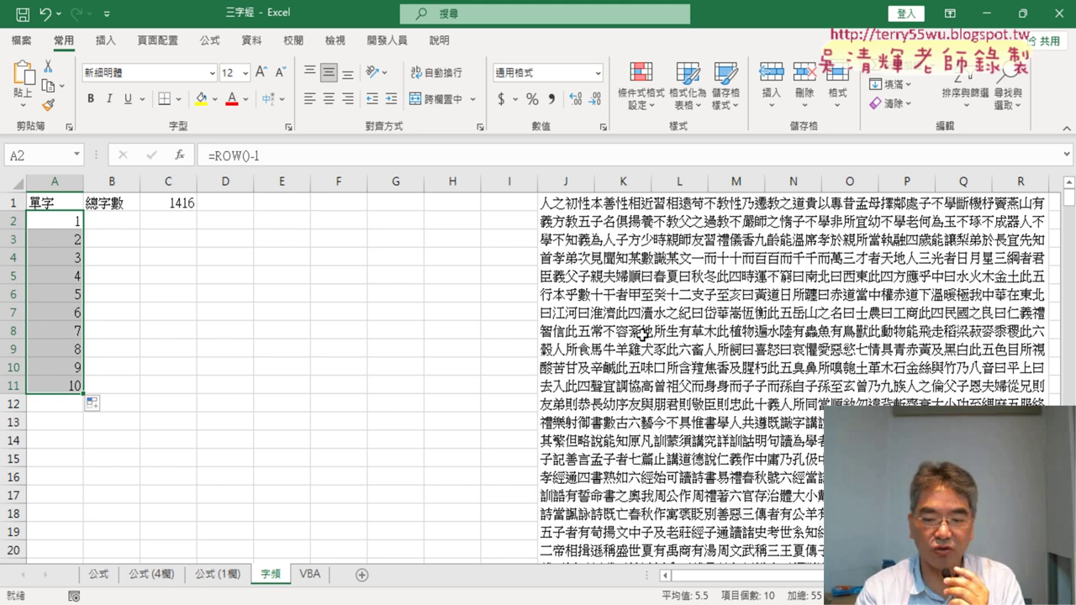
Delete the 1–10 numbers from A2:A11 and reselect A2
key(Delete)
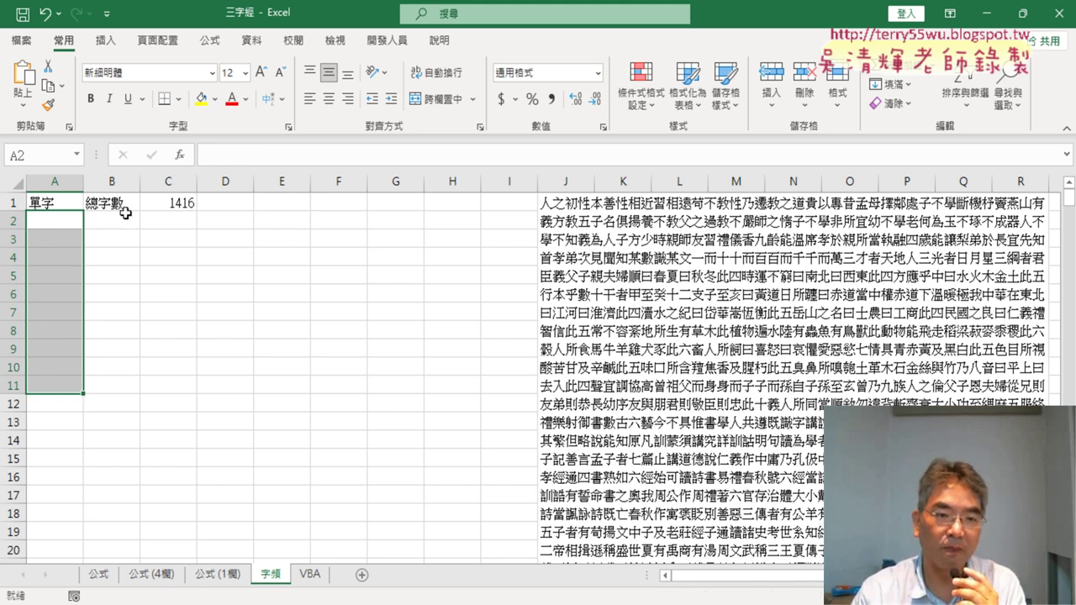
click(62, 222)
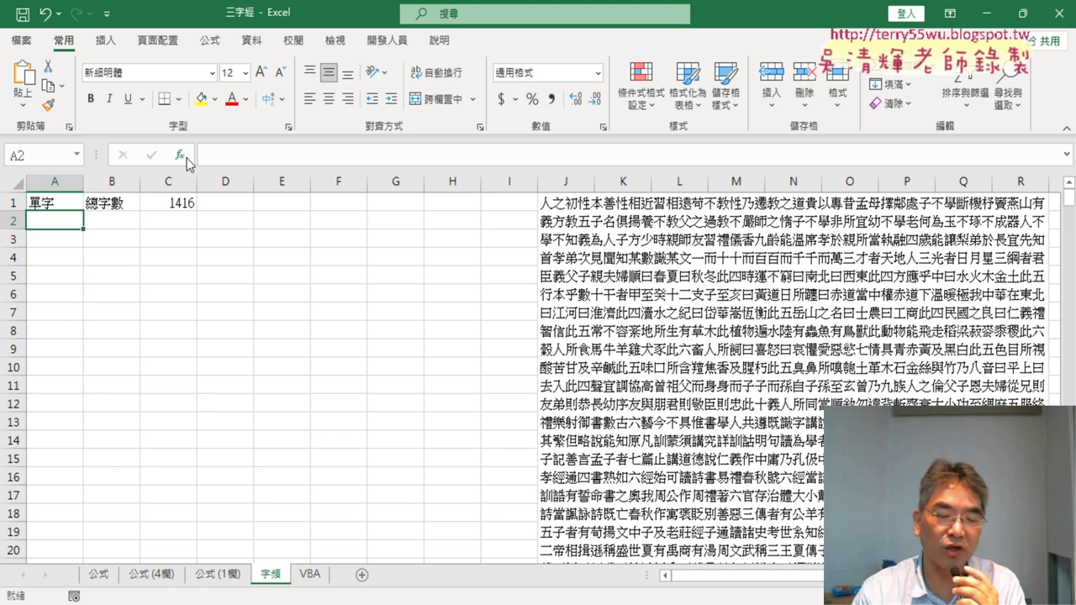
Undo the deletion to bring back the 1–10 numbering in column A
key(ctrl+z)
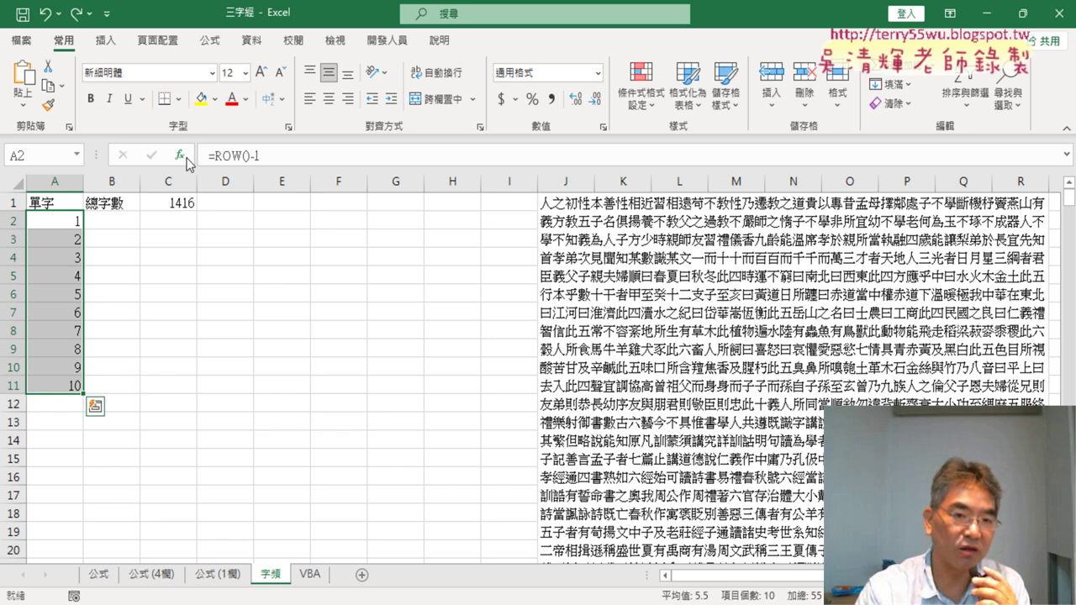
click(213, 156)
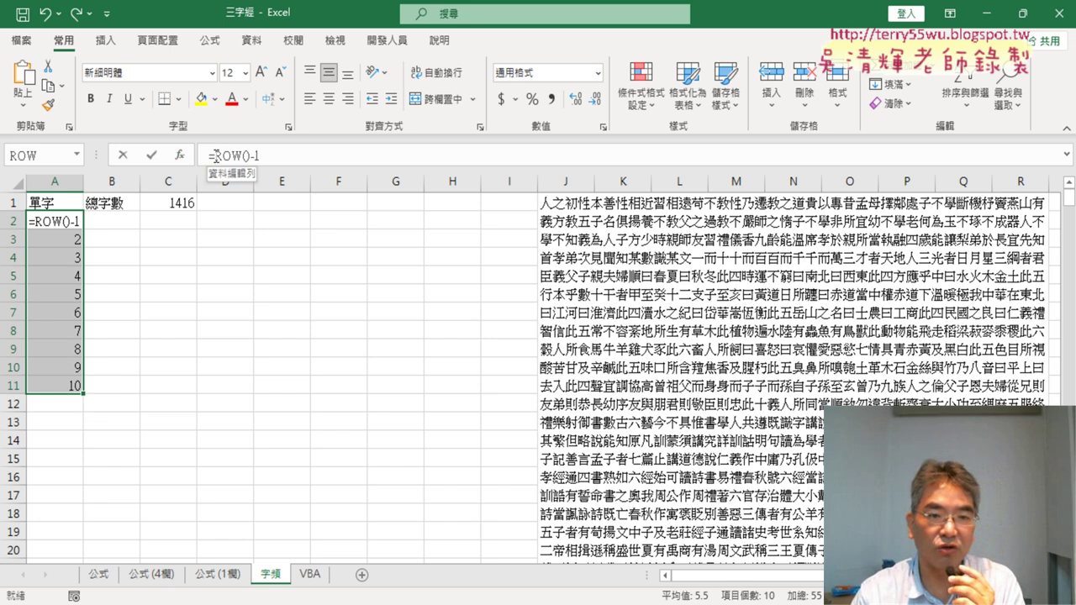
click(152, 156)
click(66, 219)
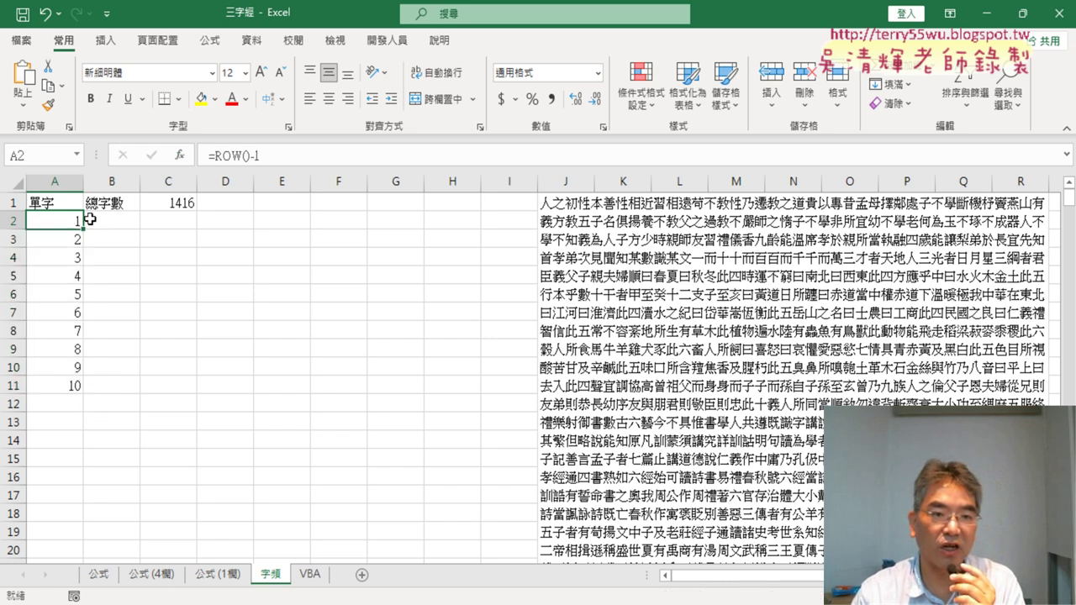
Cut ROW()-1 out of A2's formula, leaving just =
drag(215, 156, 262, 156)
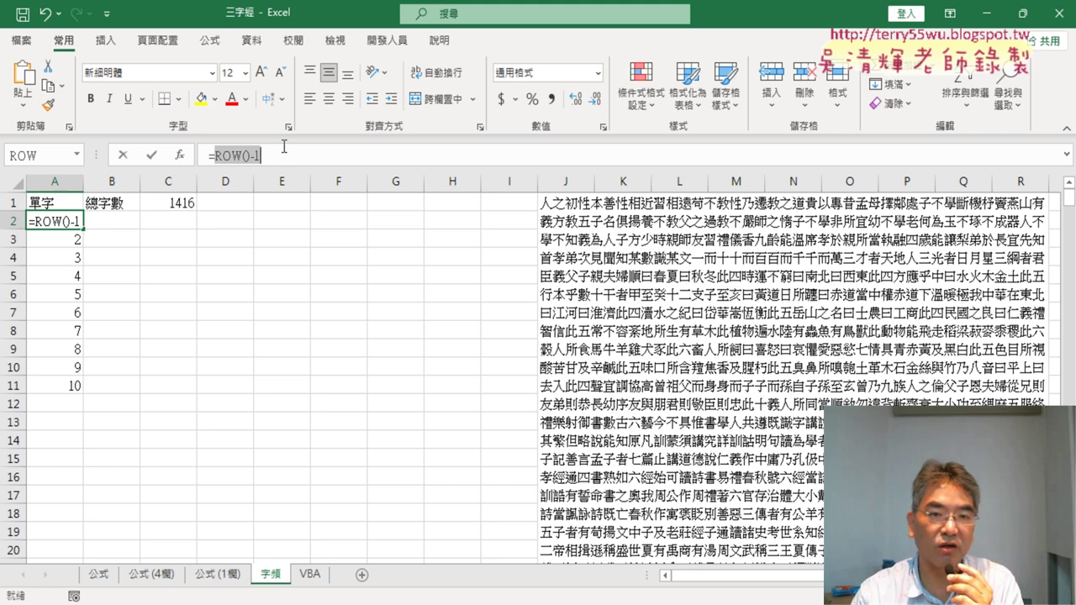
right_click(242, 156)
click(286, 168)
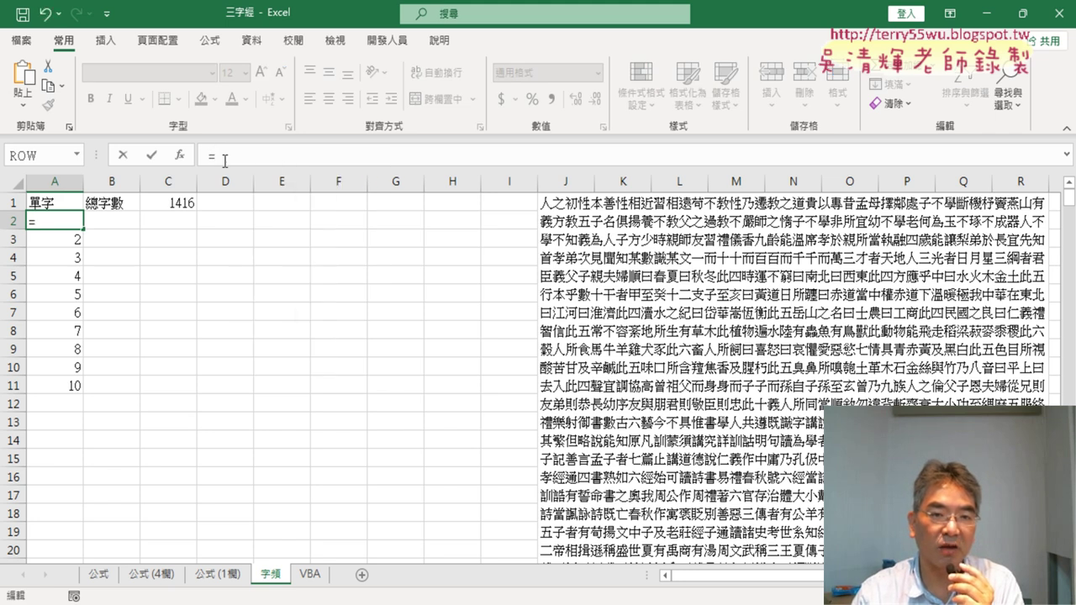
Insert MID into A2 from Most Recently Used and move its arguments window down
click(181, 156)
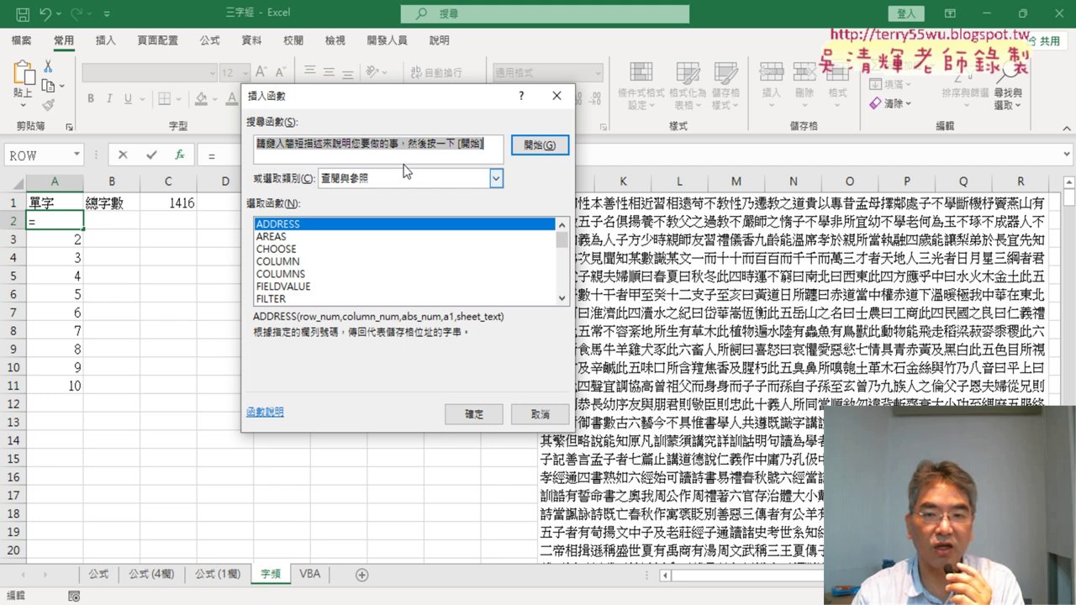
click(496, 179)
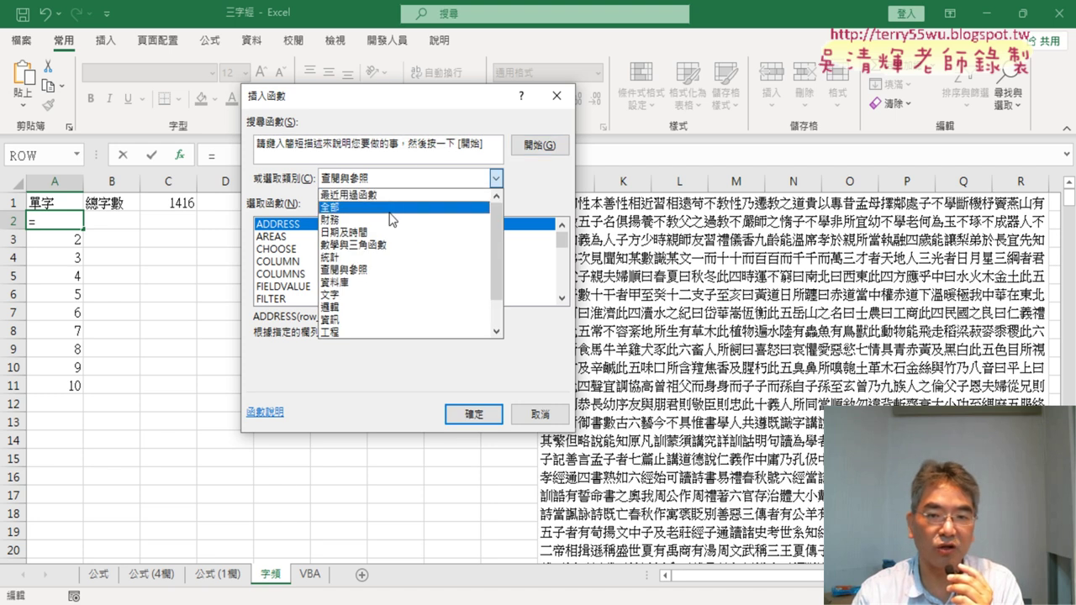
click(389, 195)
double_click(294, 237)
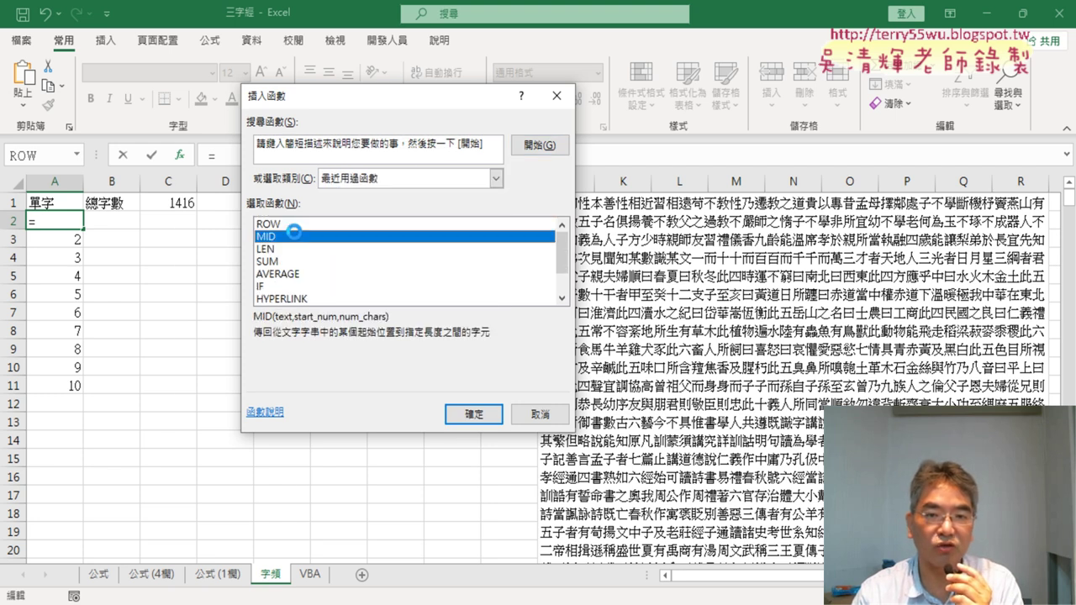
mouse_move(331, 144)
mouse_down()
mouse_move(256, 240)
mouse_move(234, 252)
mouse_up()
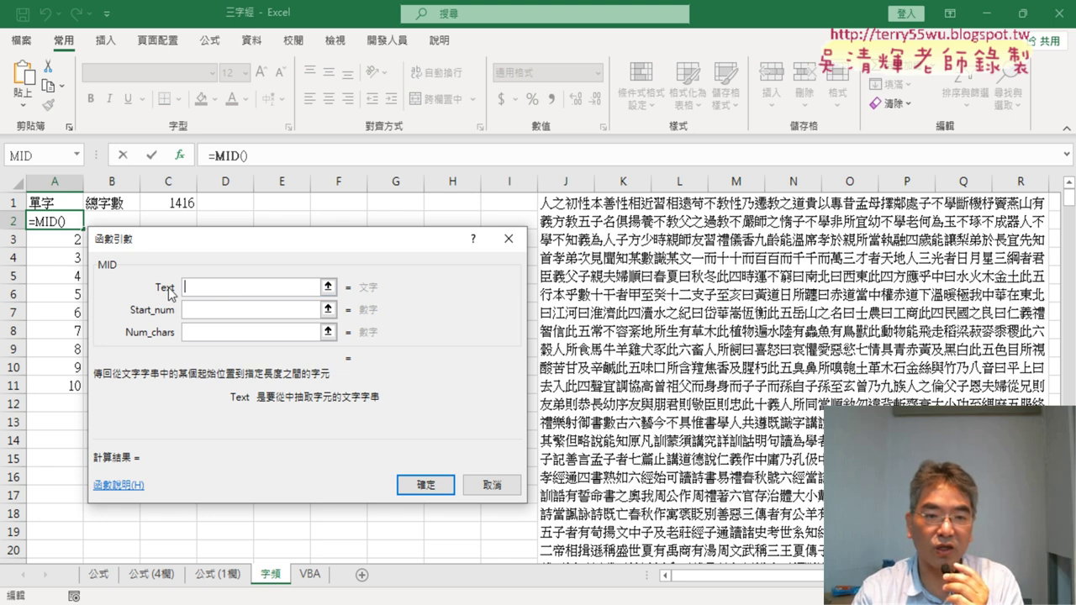
Set MID's Text to J1, Start_num to ROW()-1 and Num_chars to 1, then confirm
click(696, 343)
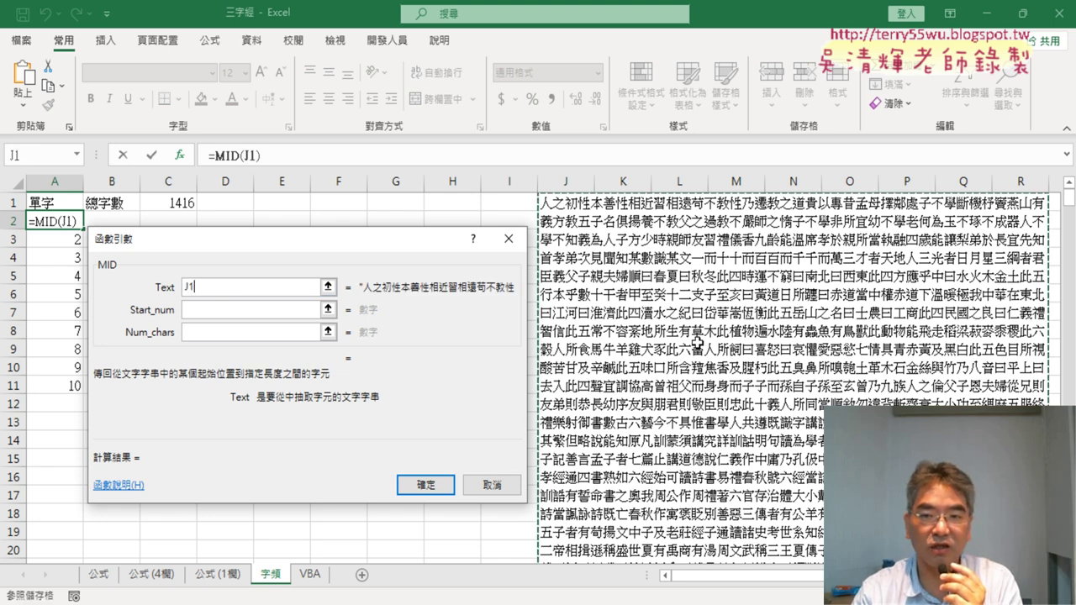
click(214, 335)
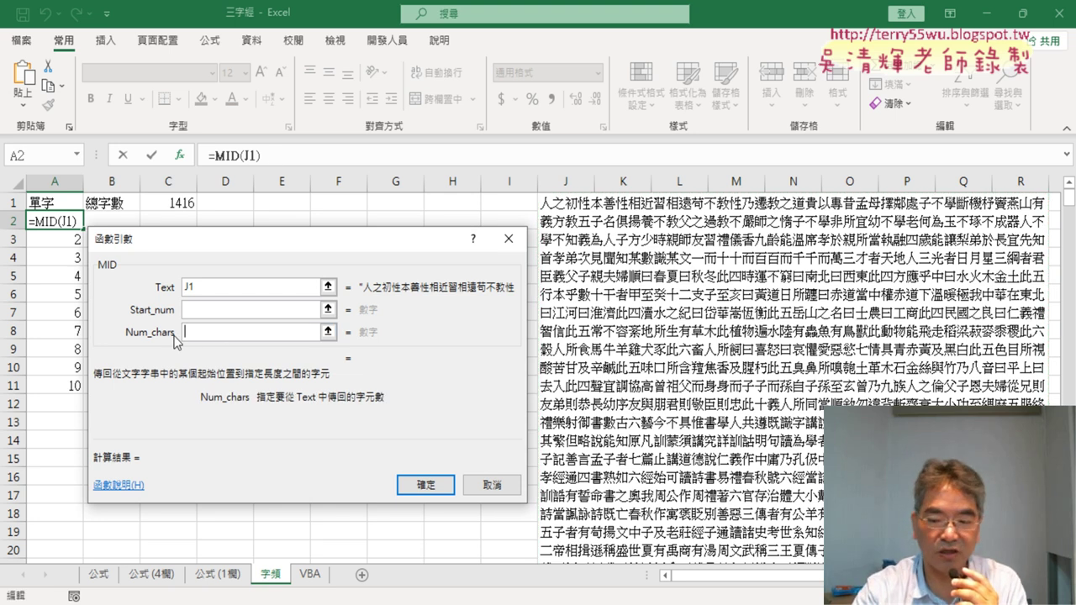
text(1)
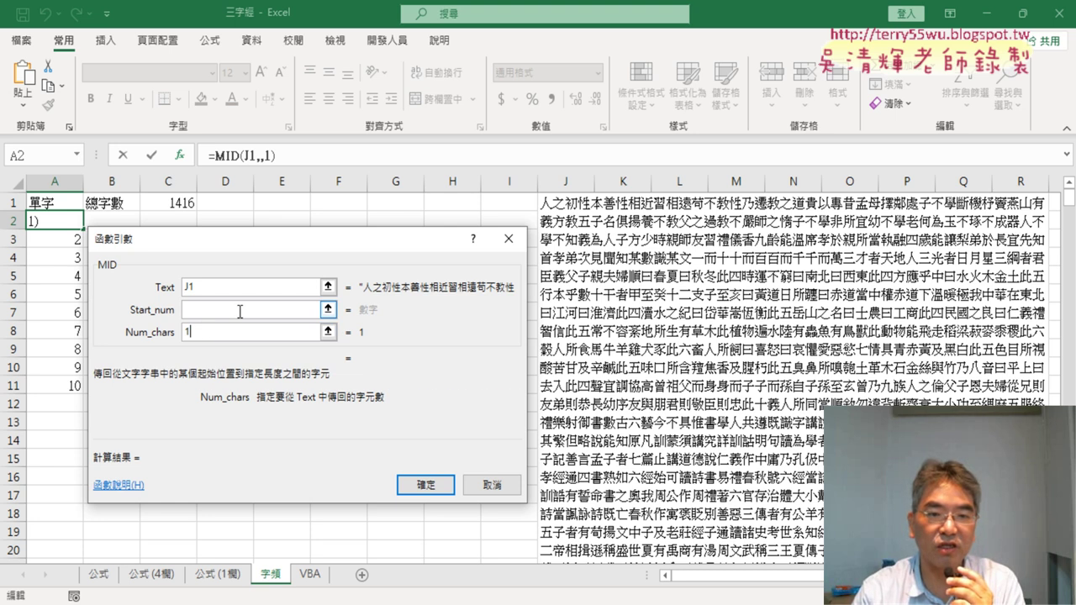
click(240, 309)
text(ro)
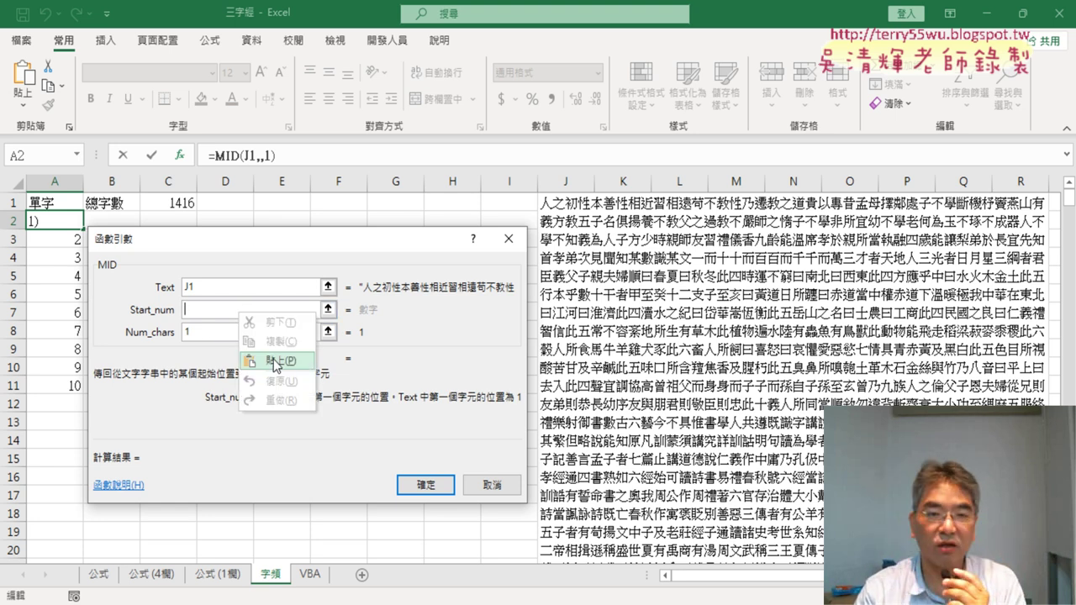
text(w()-1)
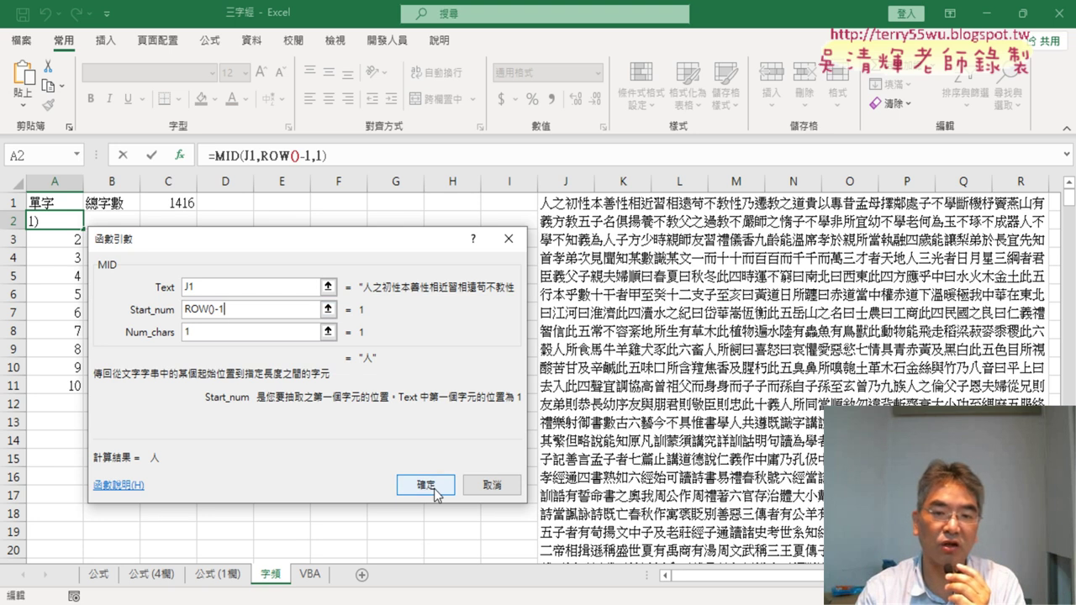
double_click(188, 307)
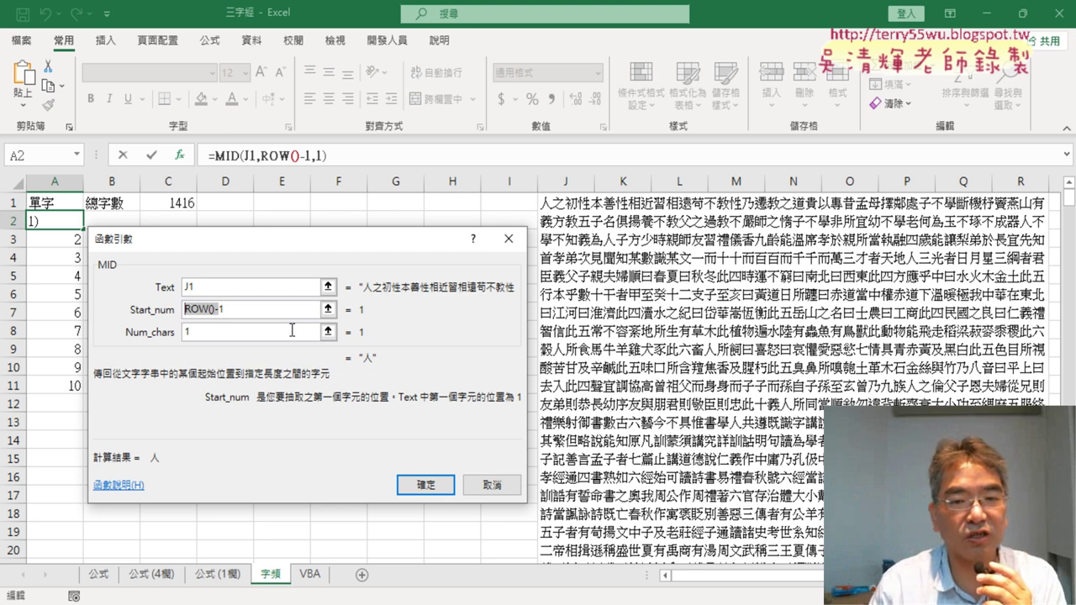
click(426, 486)
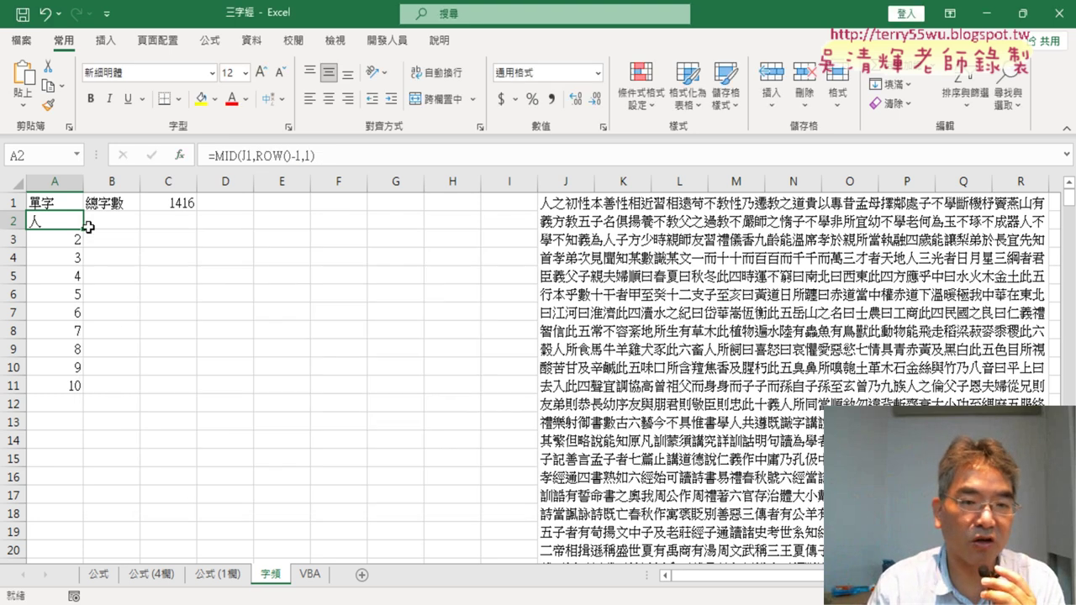
Fill A2's MID formula down to A11, then change its Text argument to J$1
drag(84, 228, 86, 387)
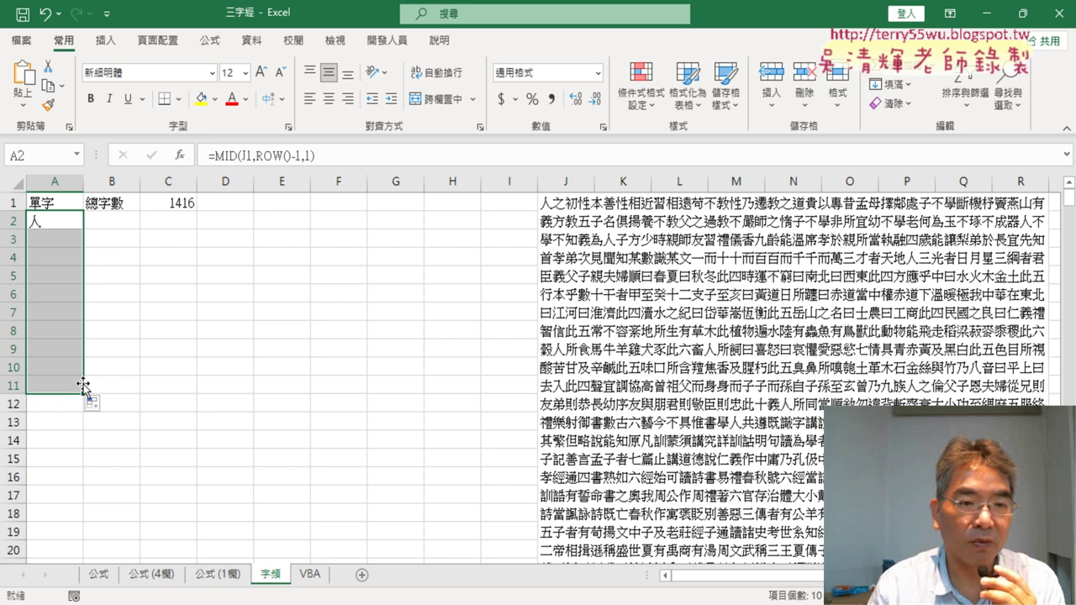
click(53, 221)
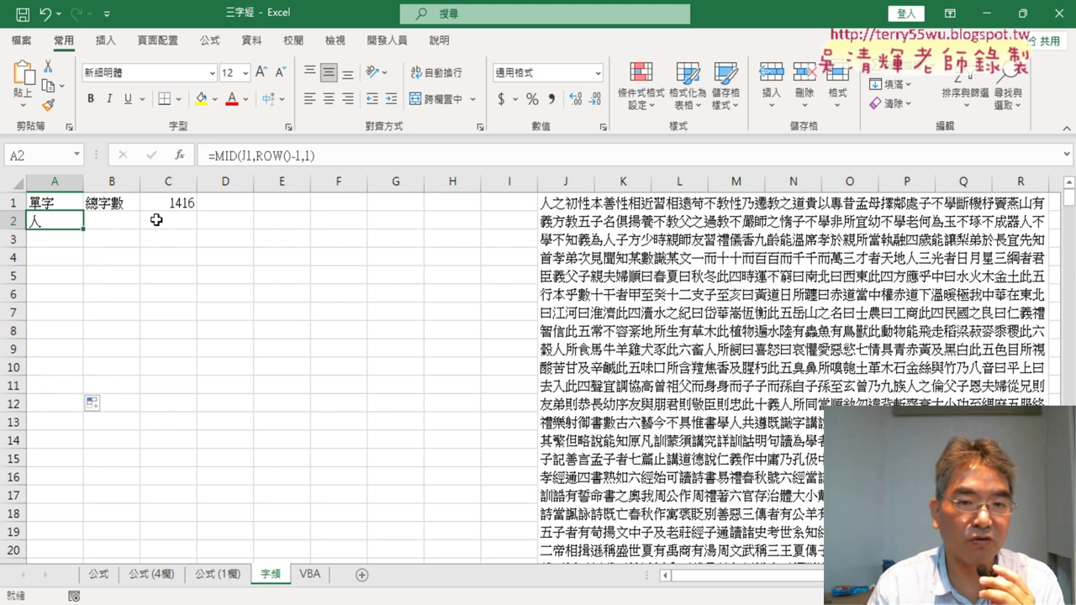
click(220, 157)
click(185, 158)
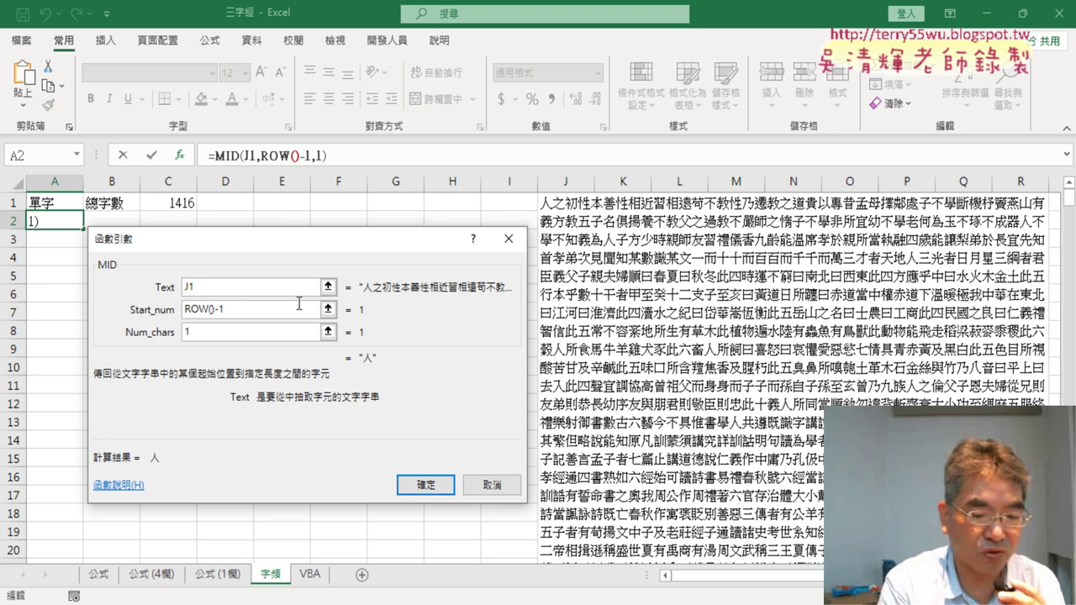
text($)
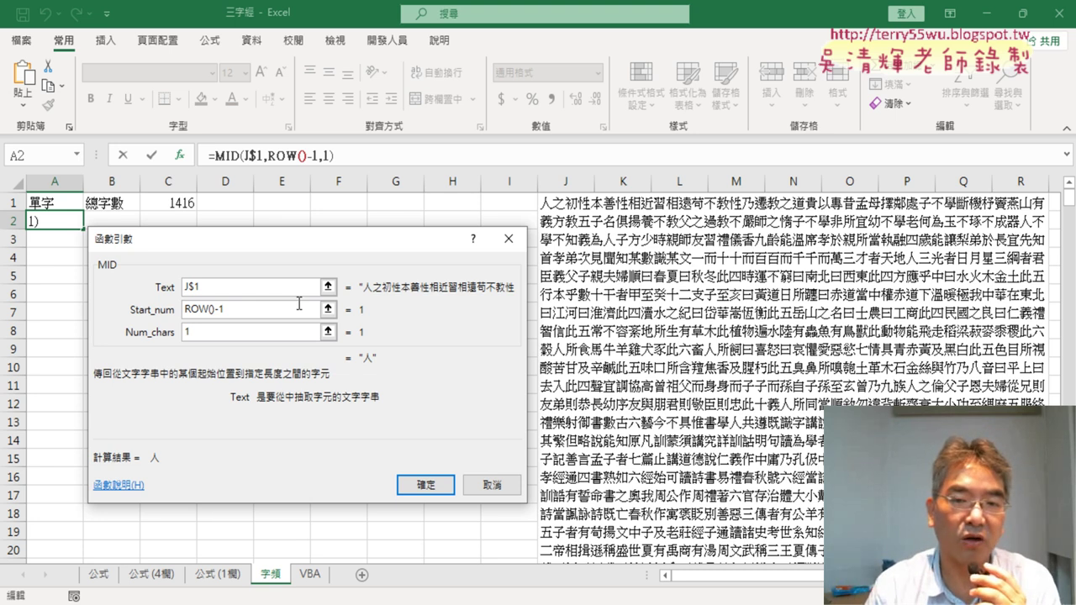
Confirm the J$1 formula and fill it down column A to row 1706
click(425, 485)
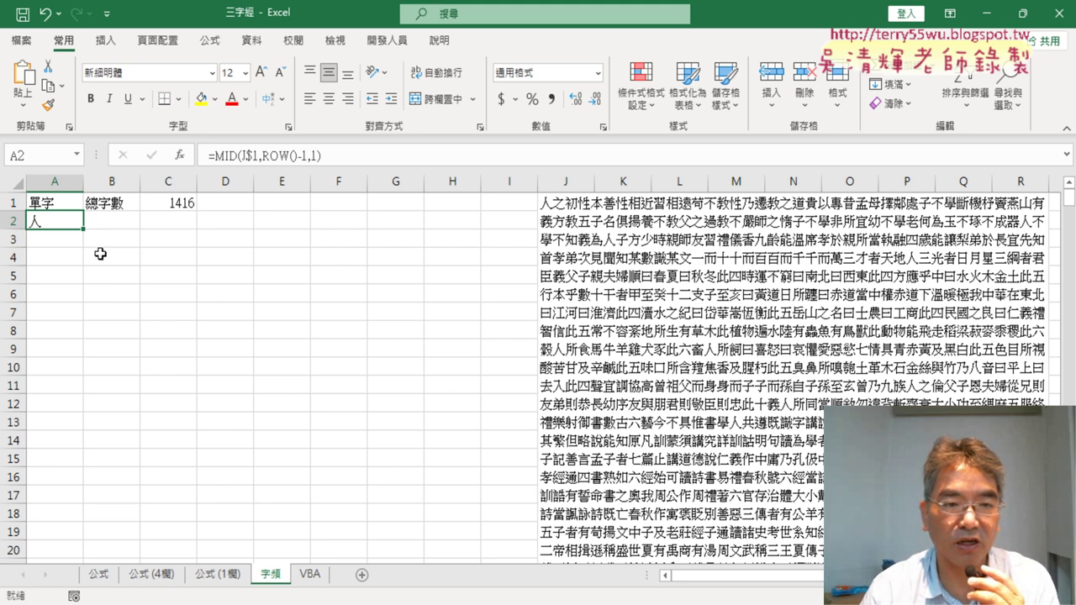
drag(85, 228, 77, 392)
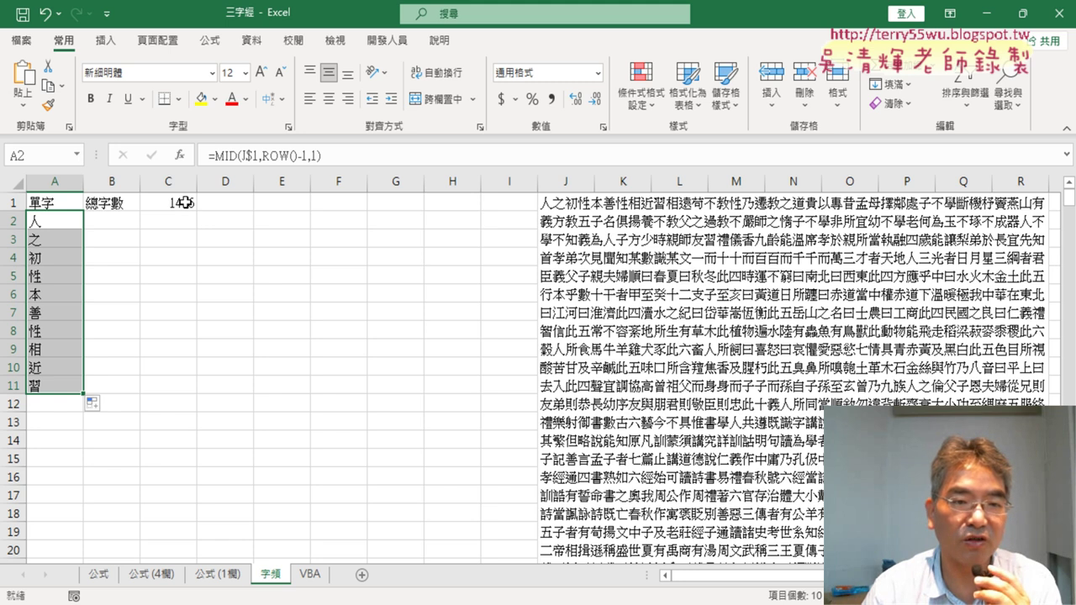
drag(83, 393, 79, 604)
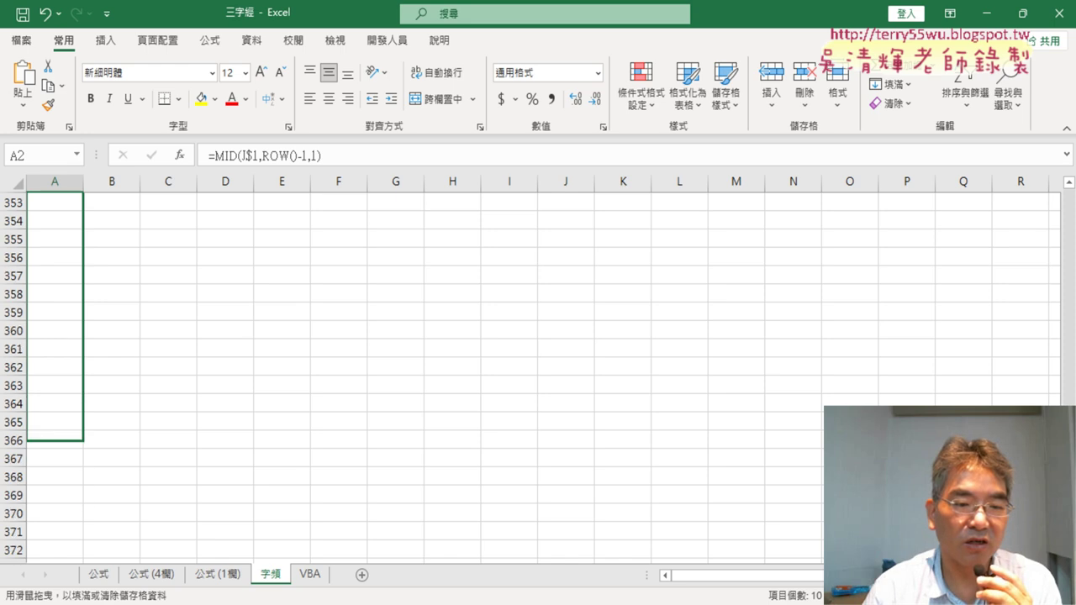
mouse_move(80, 604)
mouse_down()
mouse_move(80, 299)
mouse_move(84, 487)
mouse_move(106, 444)
mouse_up()
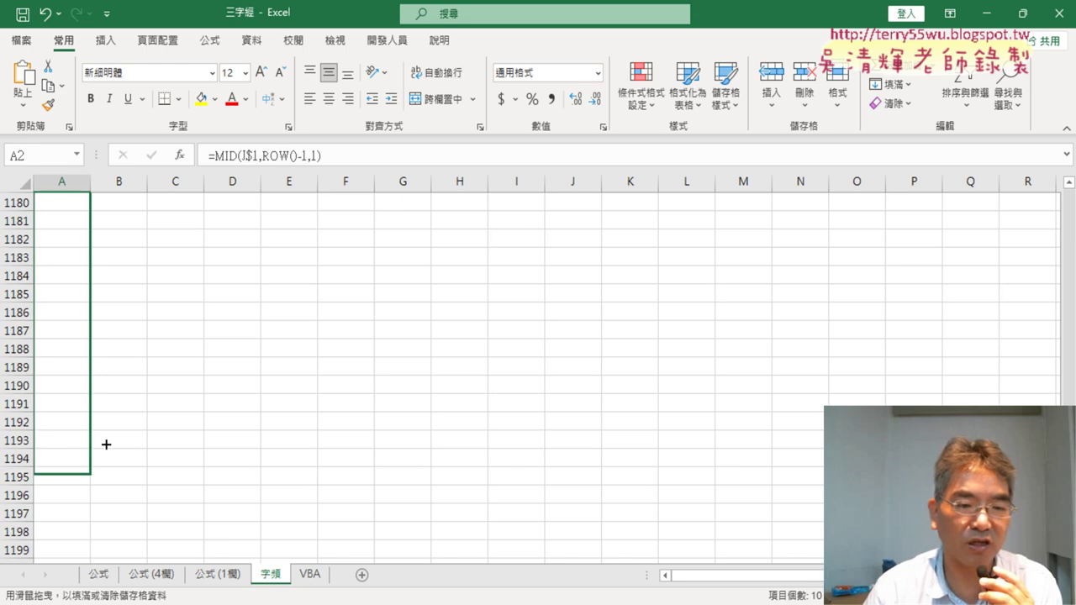
mouse_move(105, 444)
mouse_down()
mouse_move(106, 589)
mouse_move(84, 431)
mouse_up()
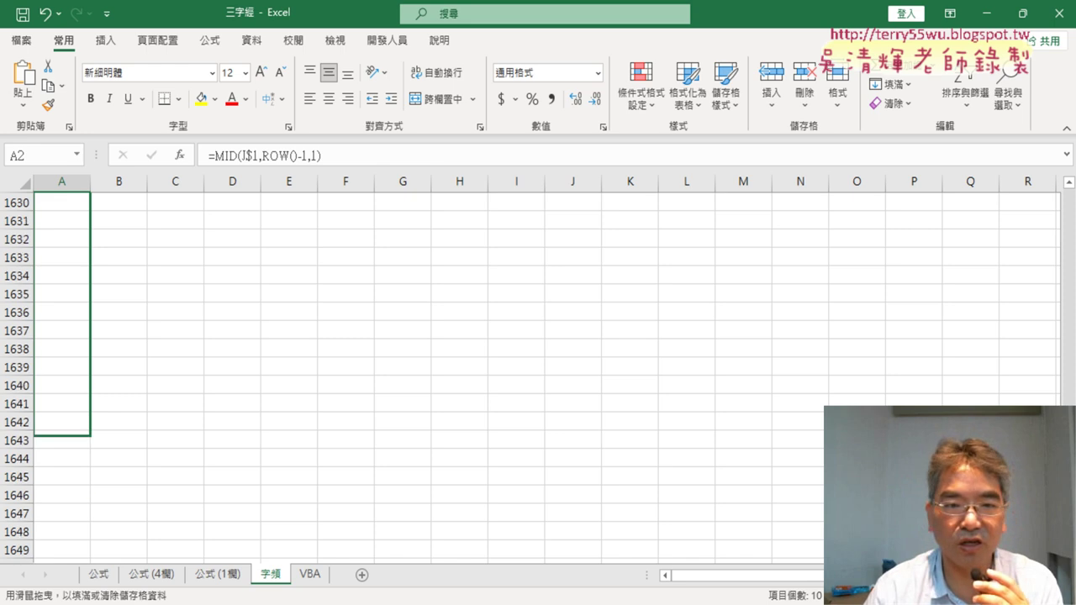
drag(84, 431, 103, 204)
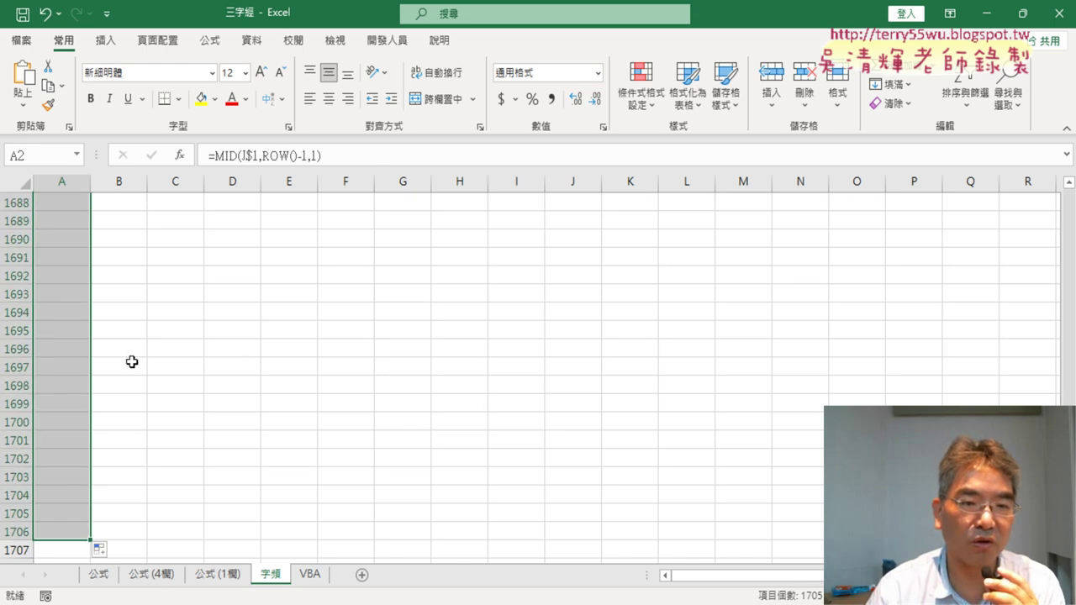
Autofit column A to its single characters, checking the list ends with 力 in A1417
scroll(132, 362, up, 11)
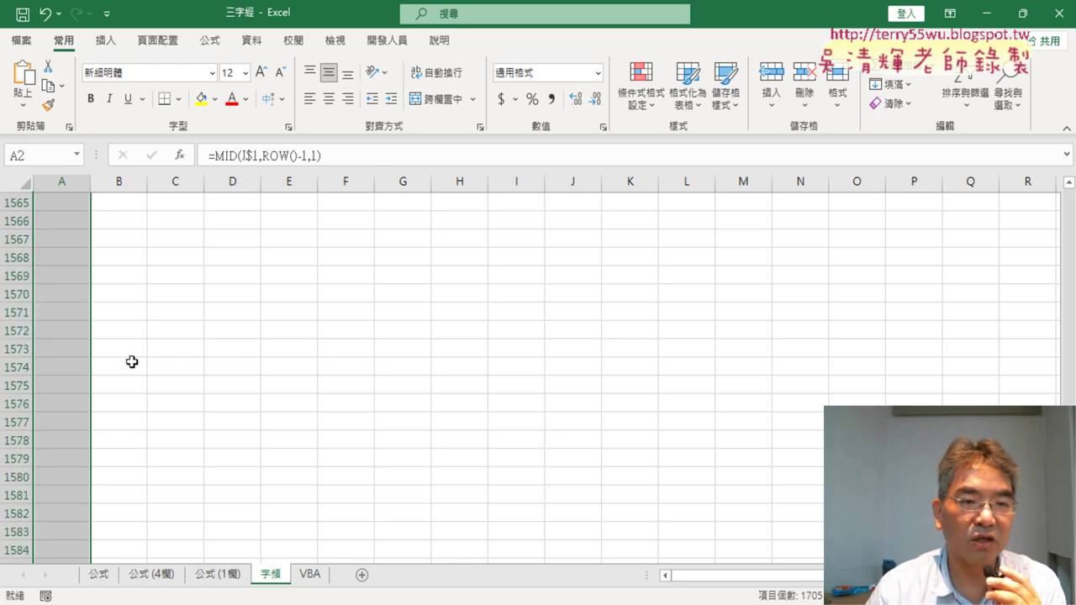
scroll(132, 362, up, 5)
scroll(132, 362, up, 10)
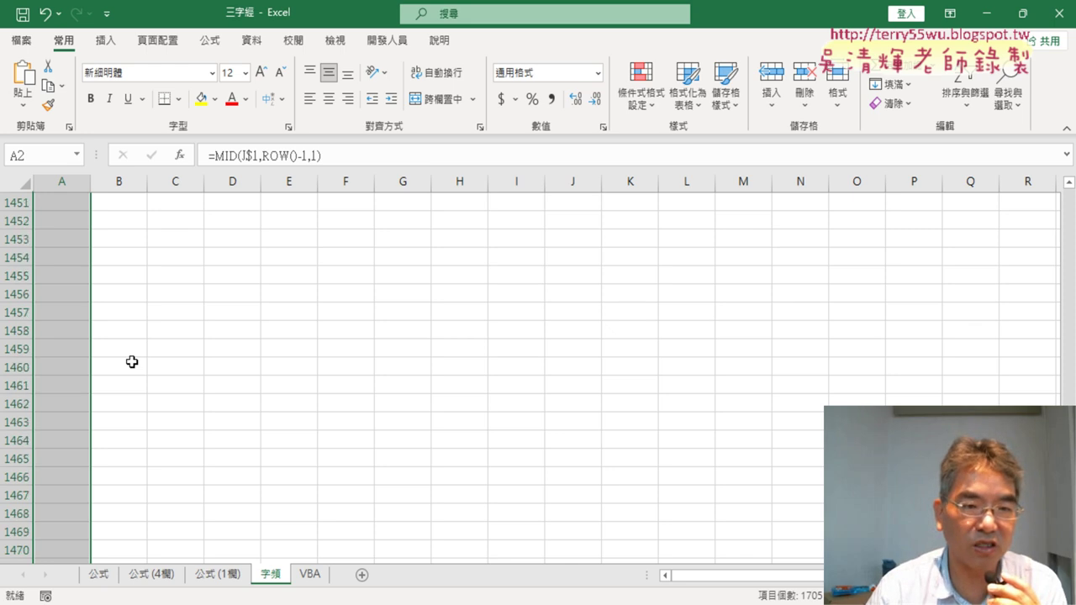
scroll(132, 362, up, 6)
scroll(132, 362, up, 1)
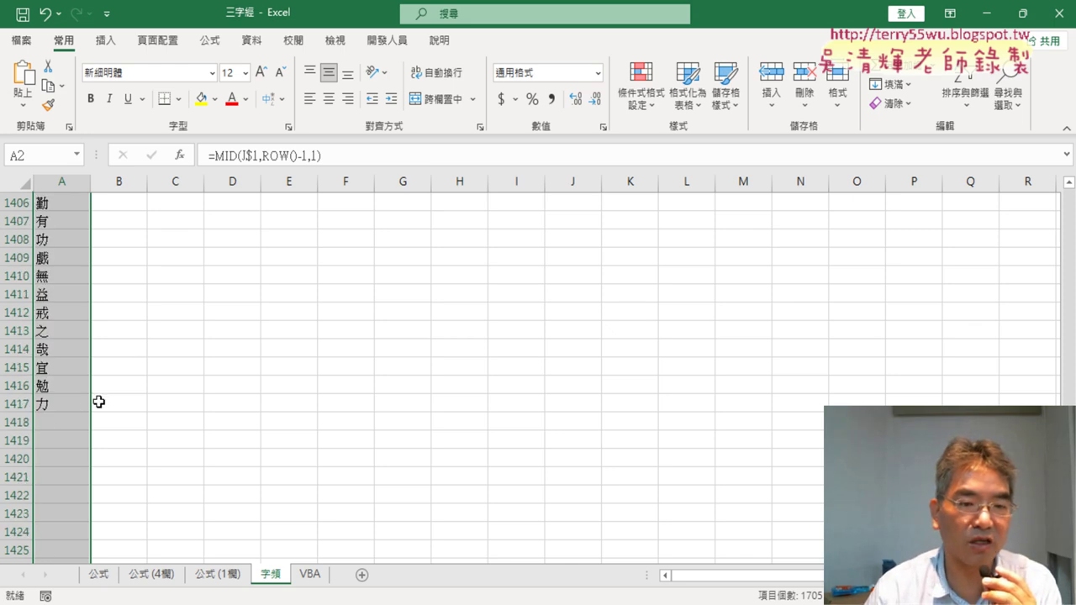
click(64, 406)
click(89, 189)
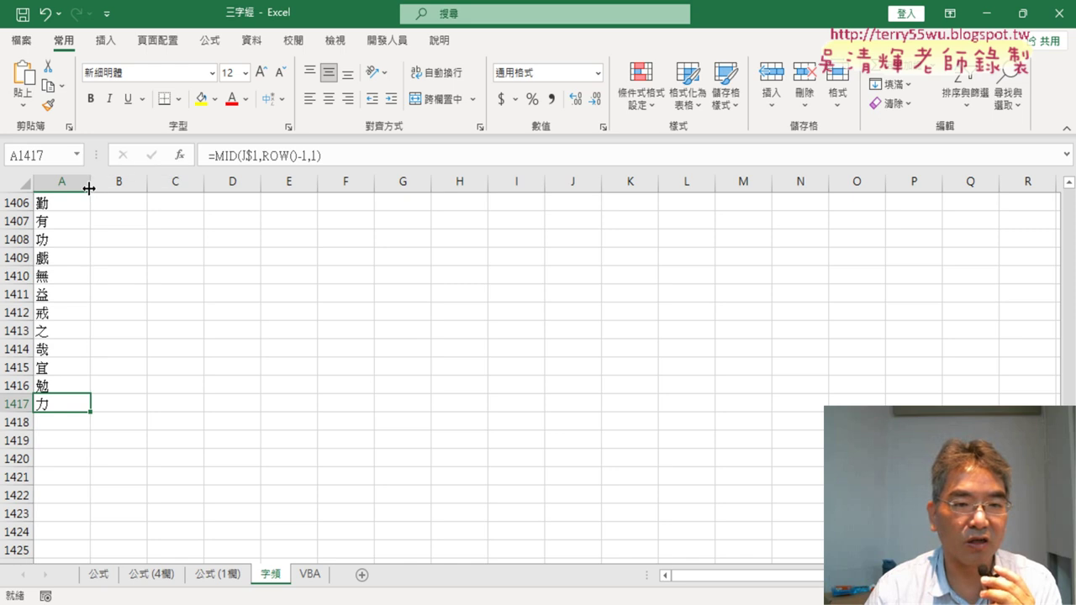
double_click(89, 185)
scroll(87, 284, up, 14)
scroll(87, 284, up, 6)
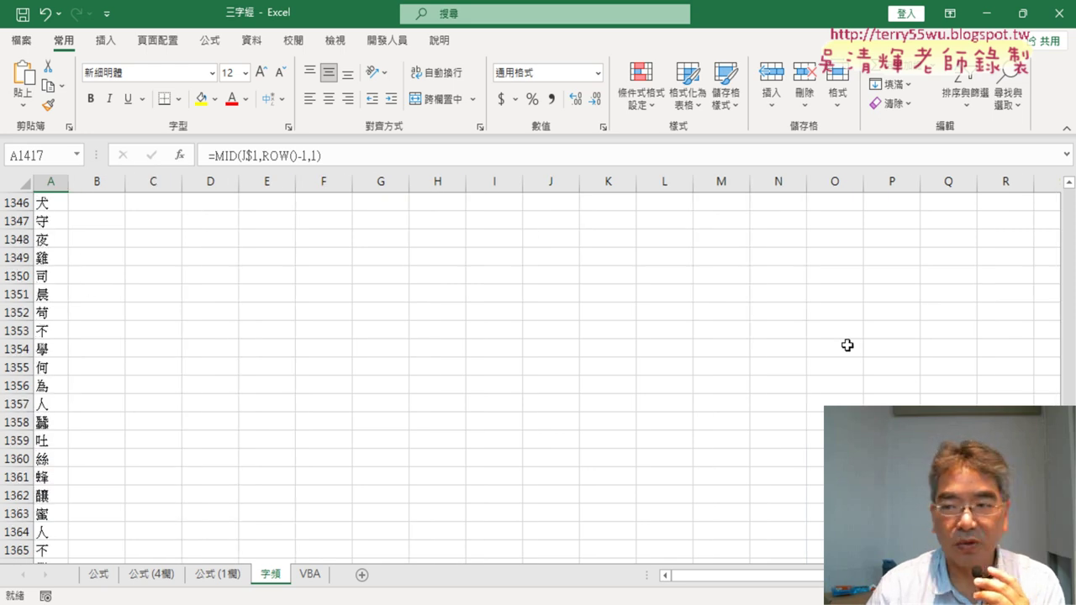
scroll(271, 215, up, 3)
scroll(271, 214, up, 20)
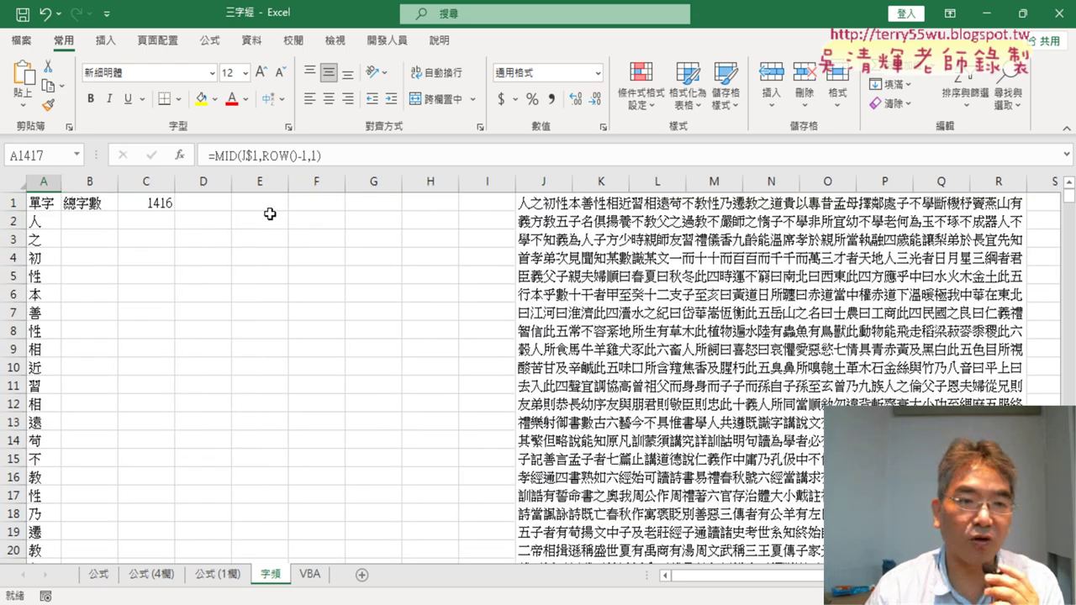
click(38, 178)
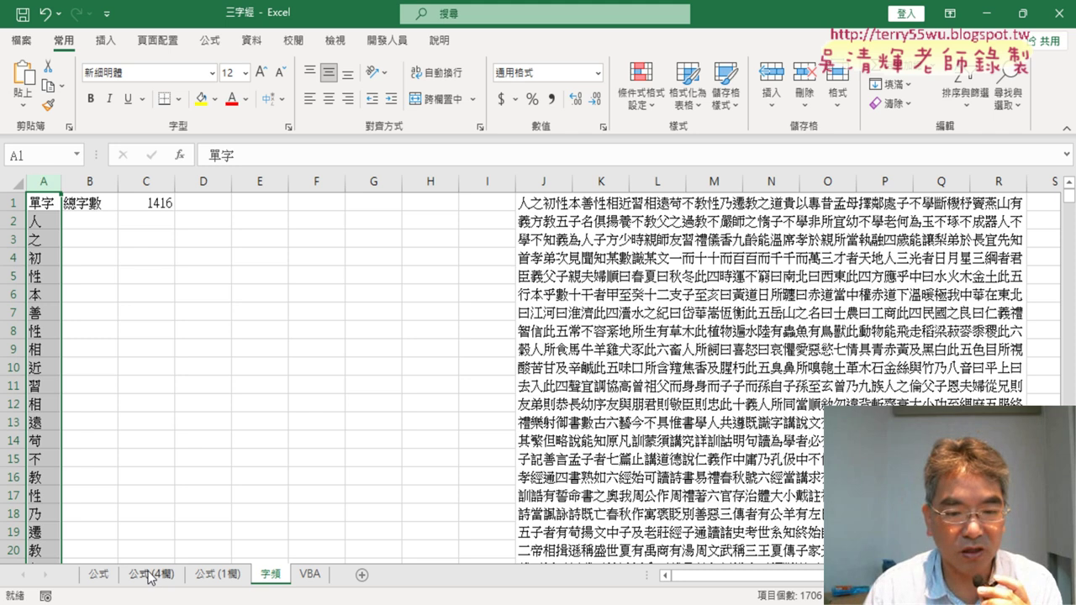
click(97, 577)
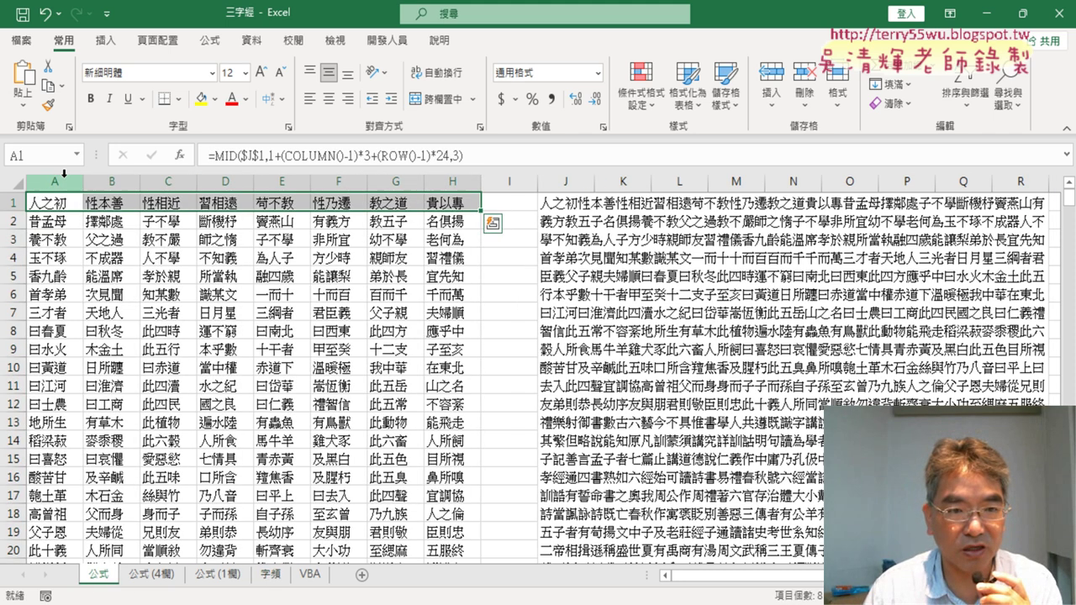
drag(59, 182, 454, 189)
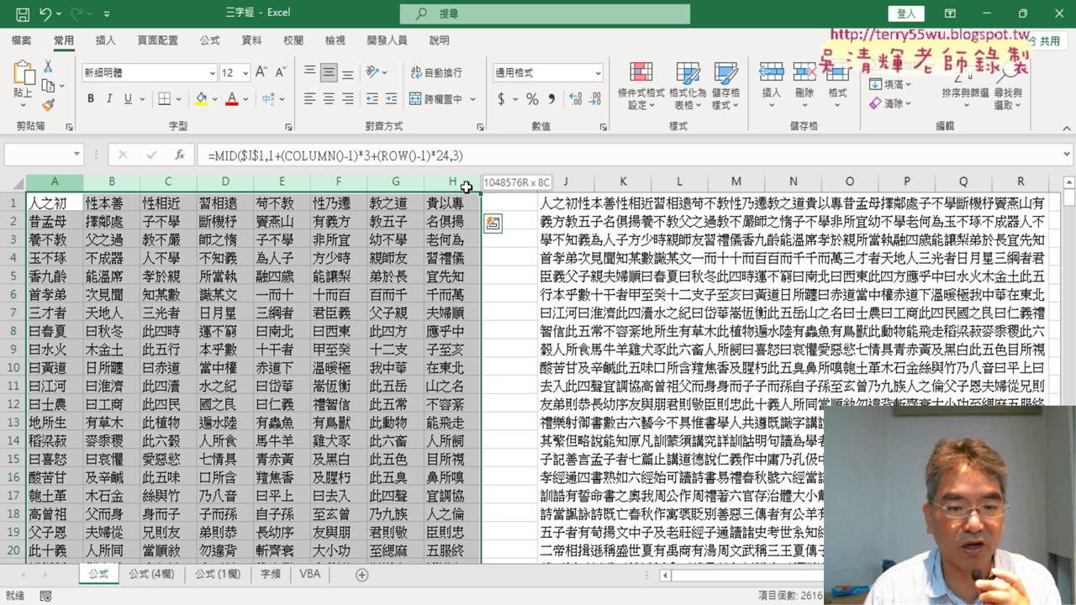
click(150, 577)
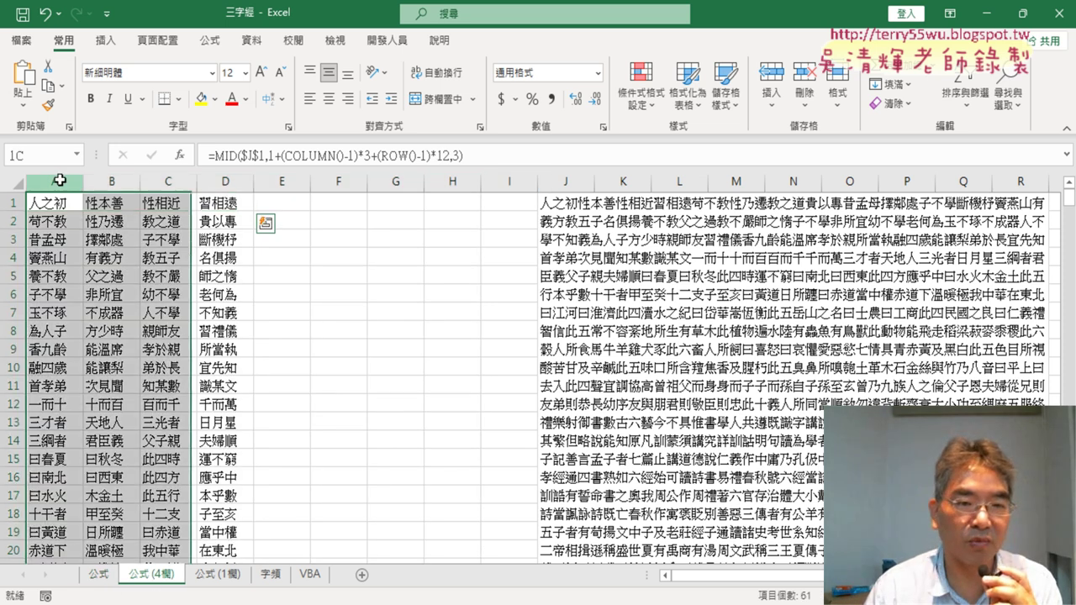
drag(60, 181, 225, 182)
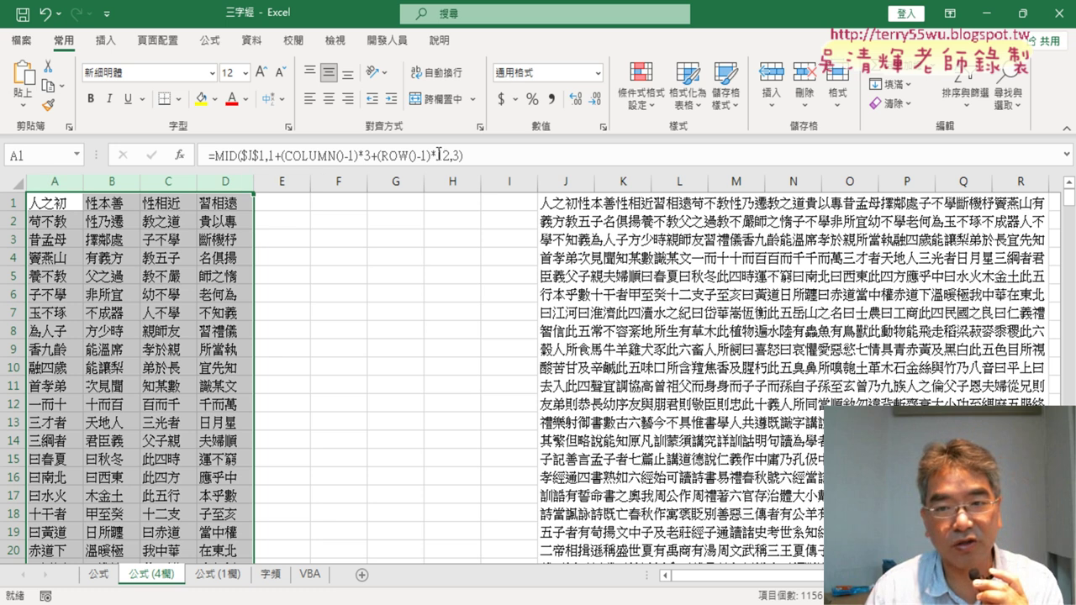
click(215, 575)
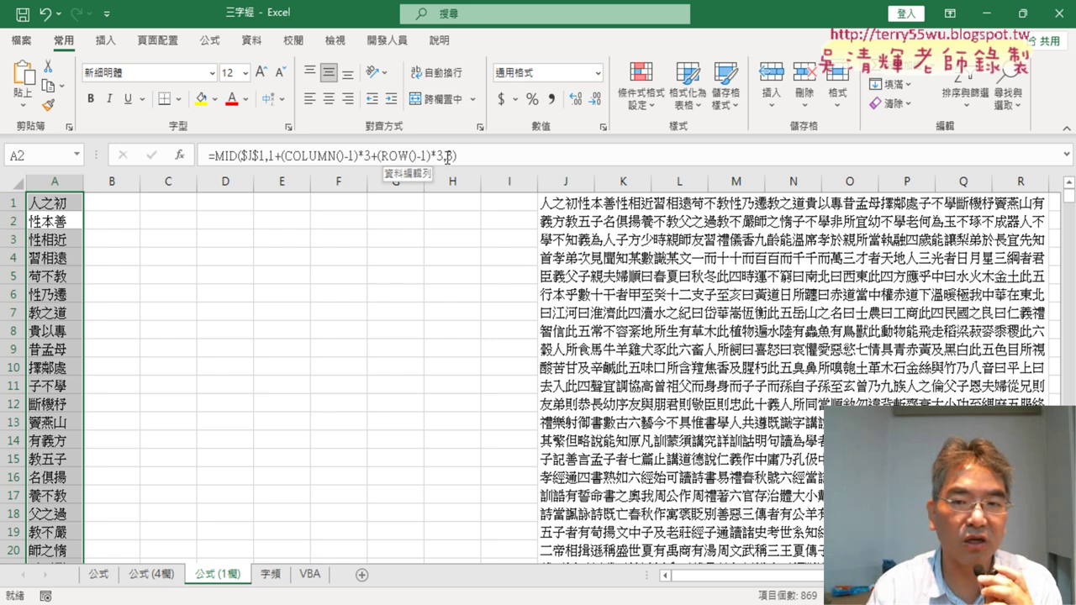
click(444, 156)
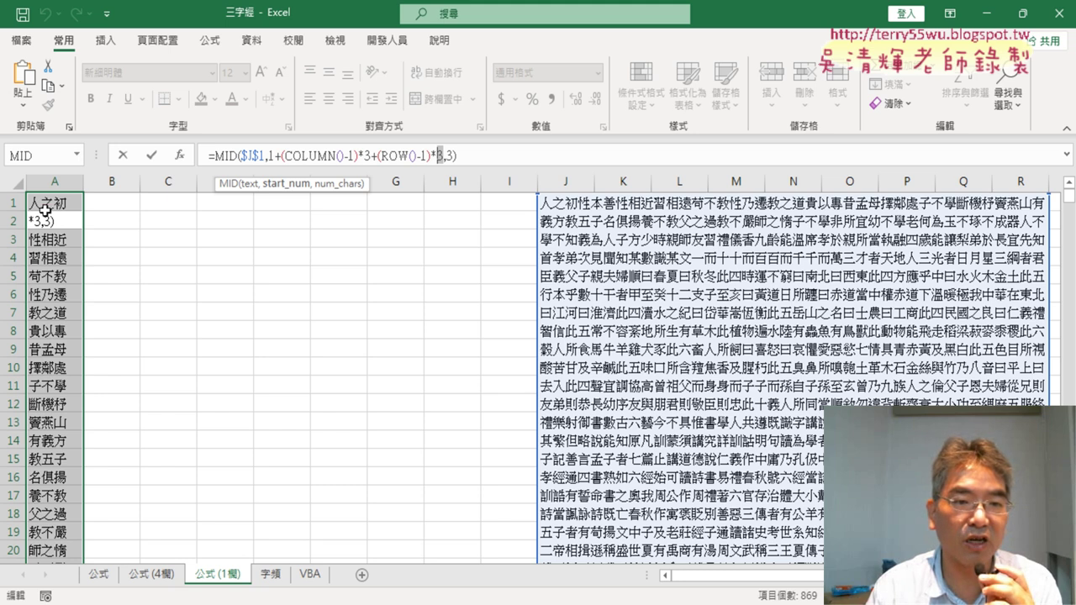
key(Return)
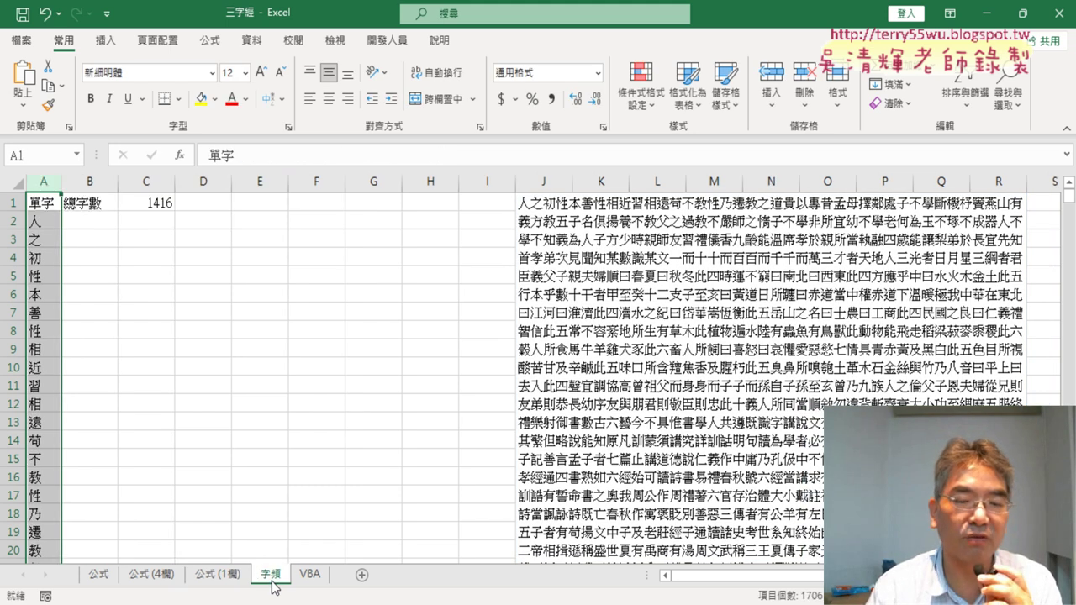
Widen column A to 5.75 and select cell A2
drag(61, 180, 66, 180)
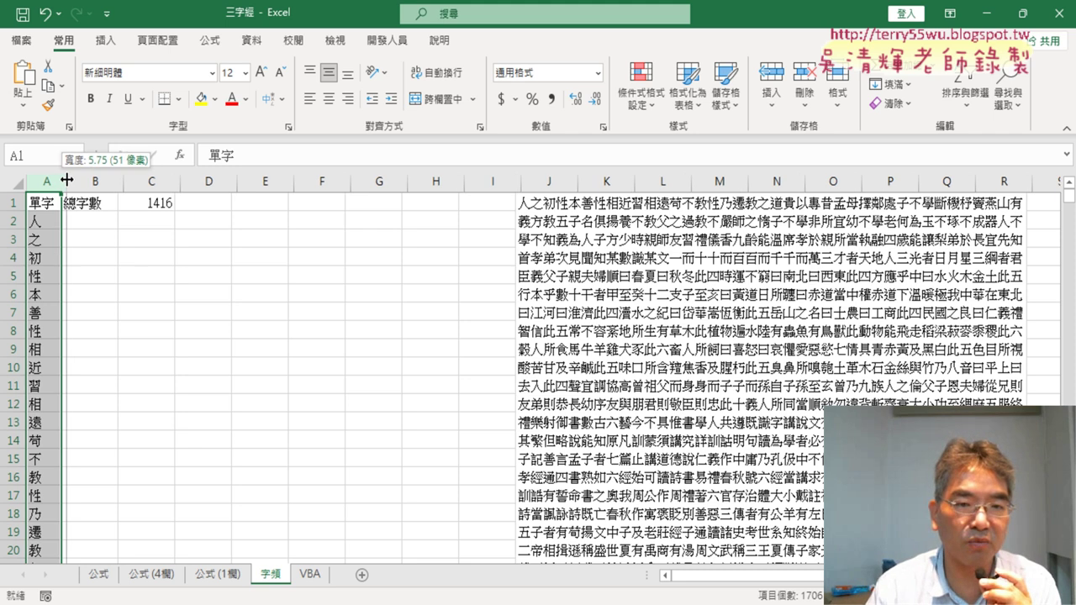
click(48, 221)
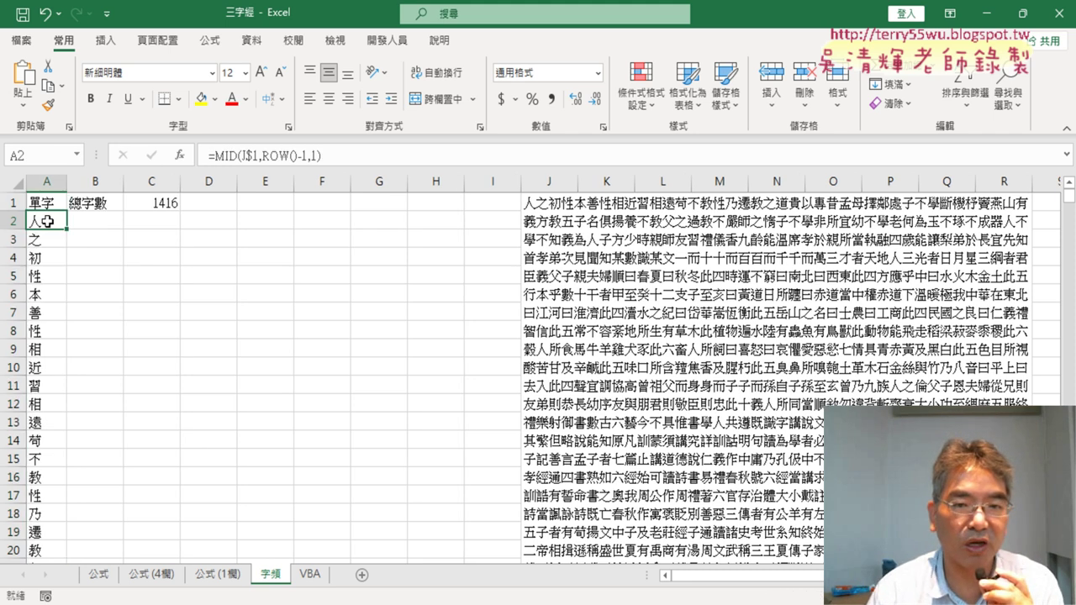